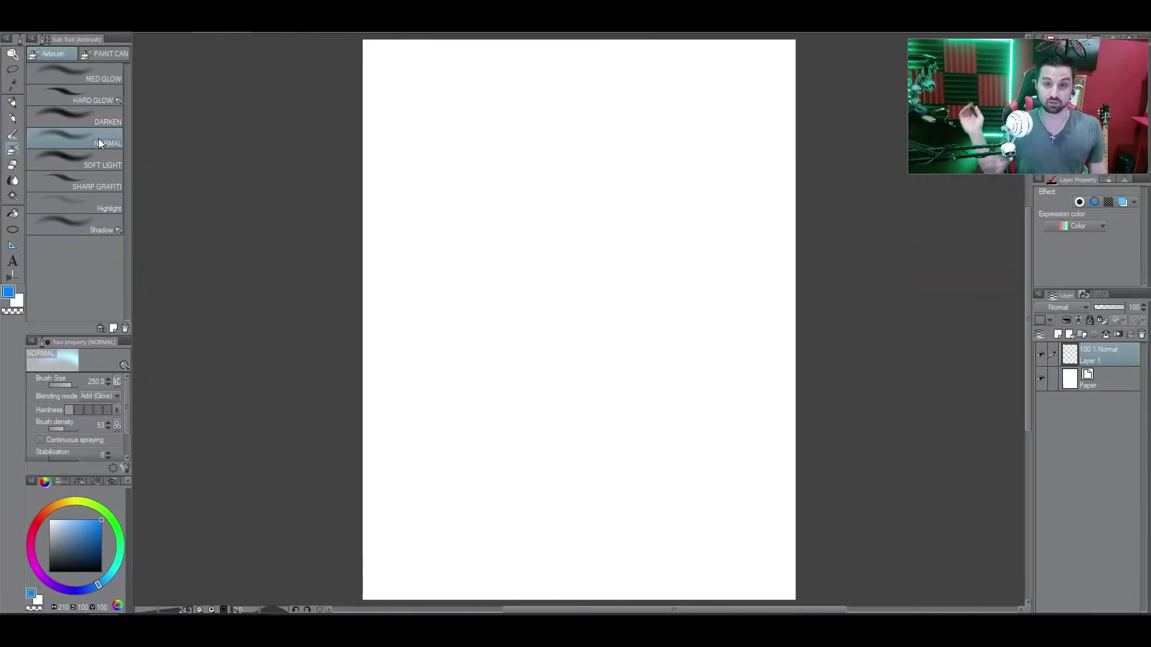
# Fill Layer 1 entirely with black using the Fill tool set to Refer other layers.
pyautogui.press('g')
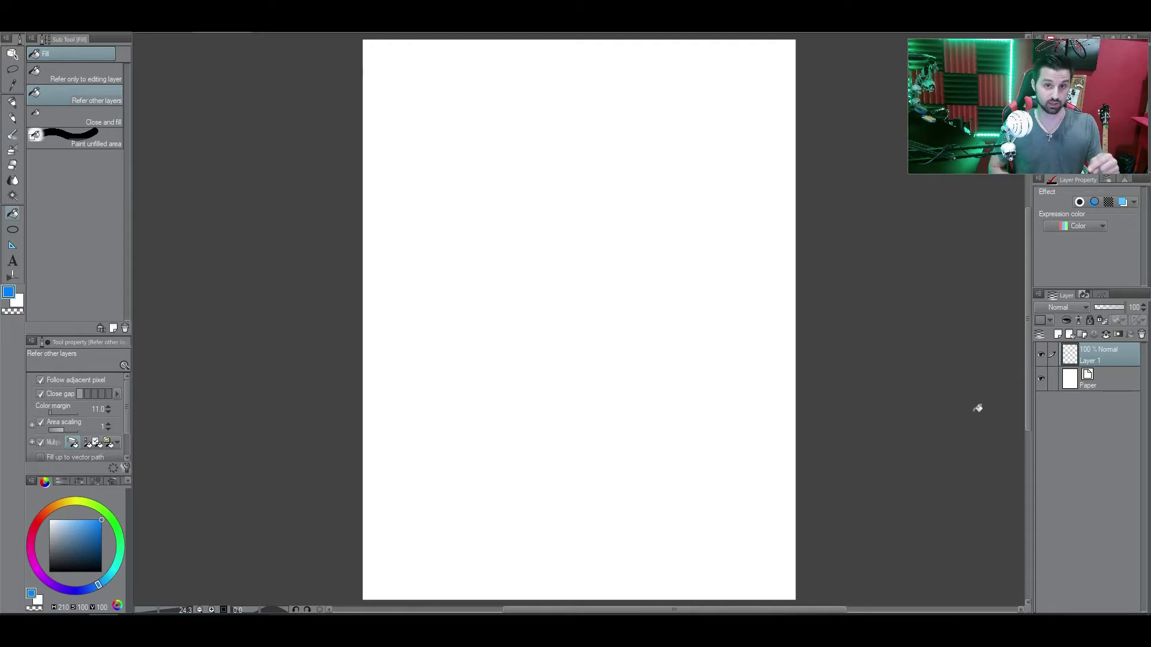
pyautogui.press('b')
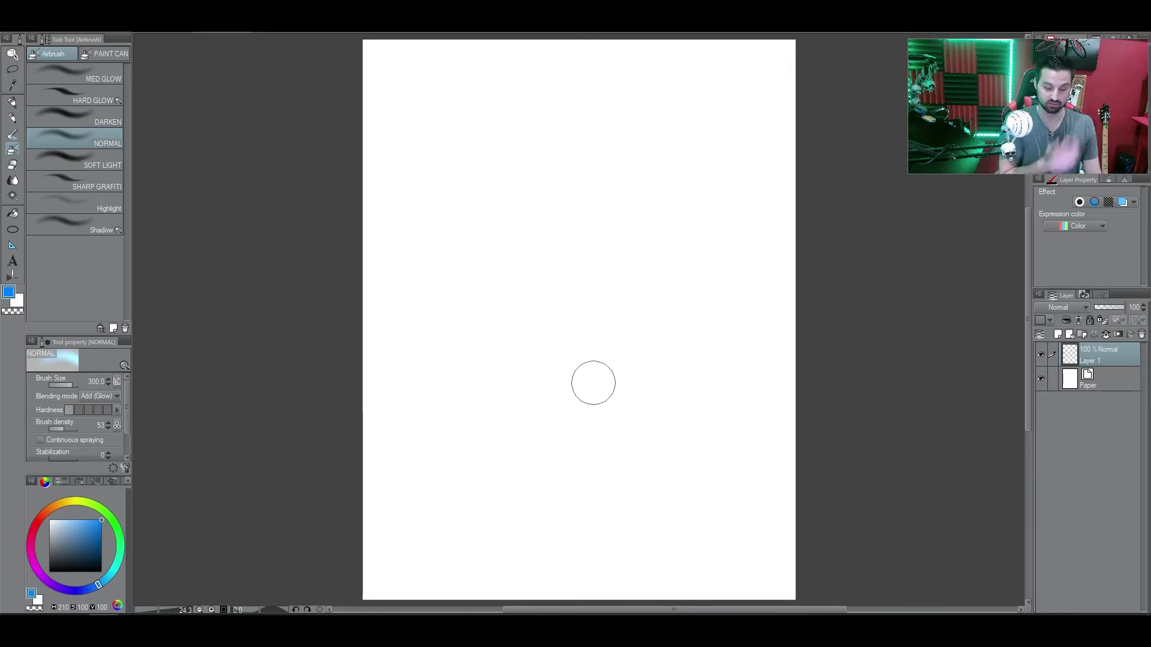
pyautogui.press('g')
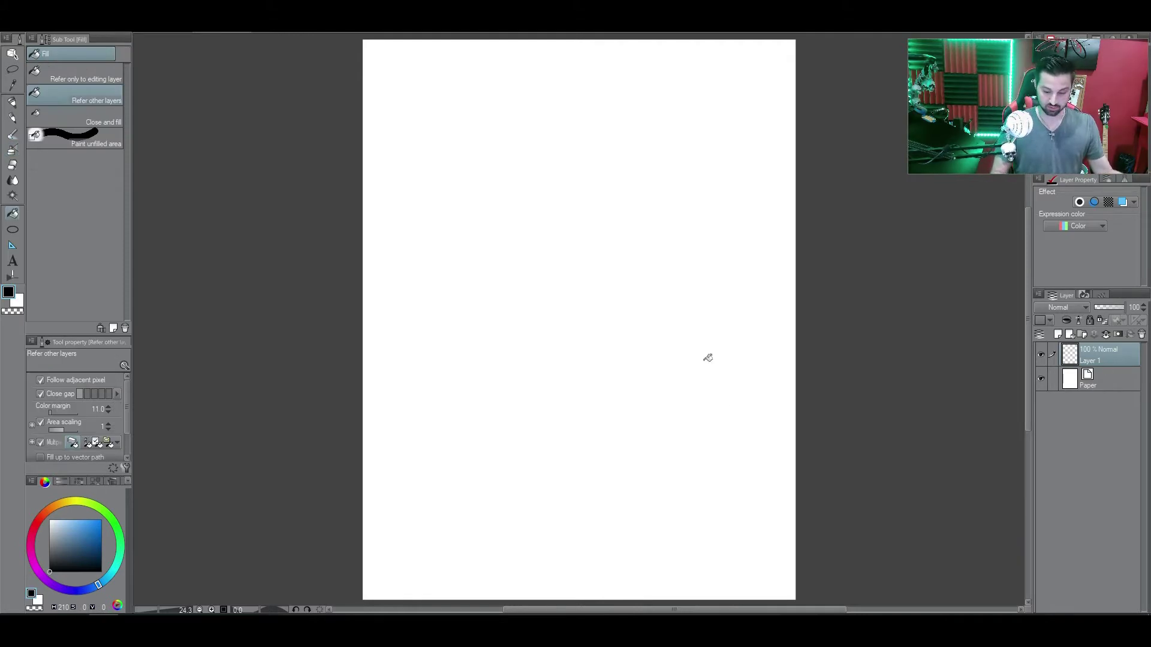
pyautogui.click(782, 380)
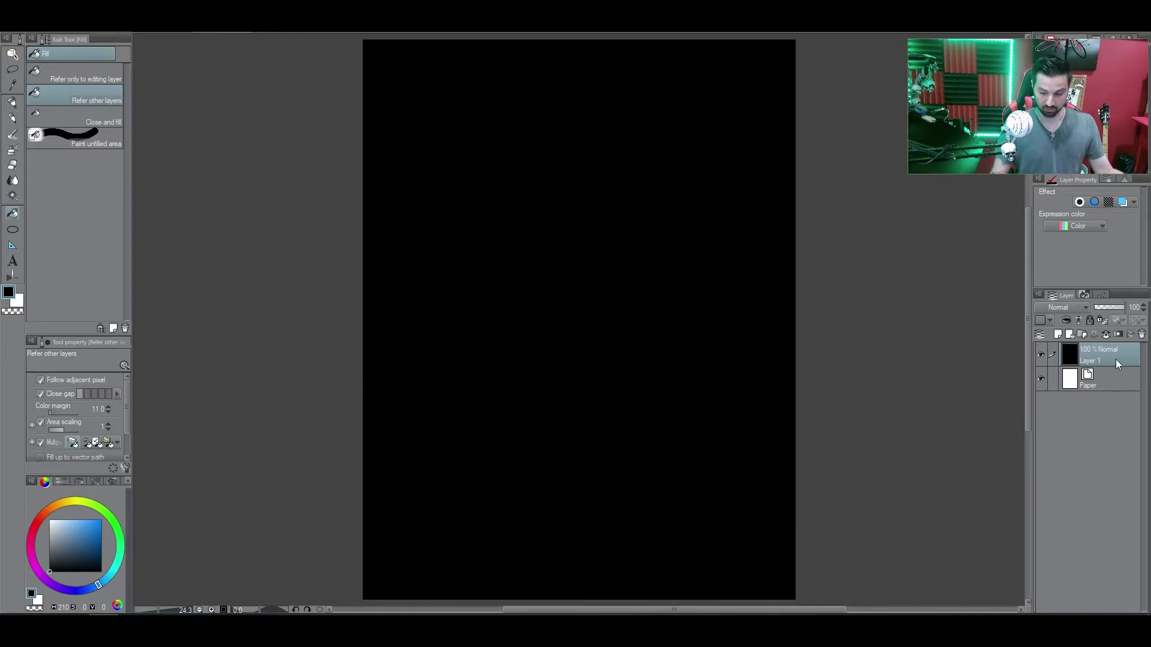
# Try a long winding blue stroke over the black canvas with the NORMAL airbrush at size 200, and undo it.
pyautogui.press('b')
pyautogui.moveTo(427, 124)
pyautogui.mouseDown()
pyautogui.moveTo(433, 218)
pyautogui.moveTo(588, 162)
pyautogui.moveTo(580, 270)
pyautogui.moveTo(603, 378)
pyautogui.moveTo(681, 474)
pyautogui.moveTo(464, 488)
pyautogui.moveTo(797, 302)
pyautogui.moveTo(647, 310)
pyautogui.moveTo(667, 179)
pyautogui.moveTo(568, 192)
pyautogui.moveTo(725, 211)
pyautogui.moveTo(764, 193)
pyautogui.moveTo(580, 250)
pyautogui.moveTo(480, 352)
pyautogui.moveTo(752, 381)
pyautogui.moveTo(688, 472)
pyautogui.moveTo(458, 437)
pyautogui.moveTo(581, 105)
pyautogui.moveTo(506, 329)
pyautogui.mouseUp()
pyautogui.hotkey('ctrl', 'z')
pyautogui.hotkey('ctrl', 'z')
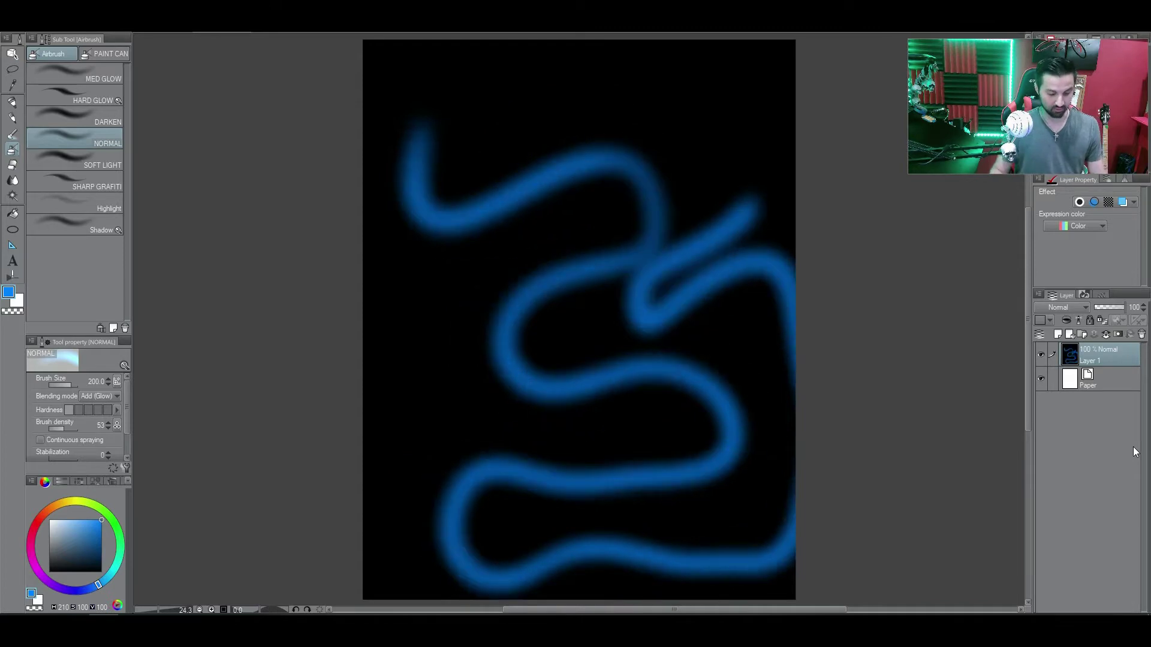
pyautogui.hotkey('ctrl', 'z')
# Set the airbrush to size 400 and density 100, and paint a broad blue stroke in the canvas's upper part.
pyautogui.press(']')
pyautogui.press(']')
pyautogui.press(']')
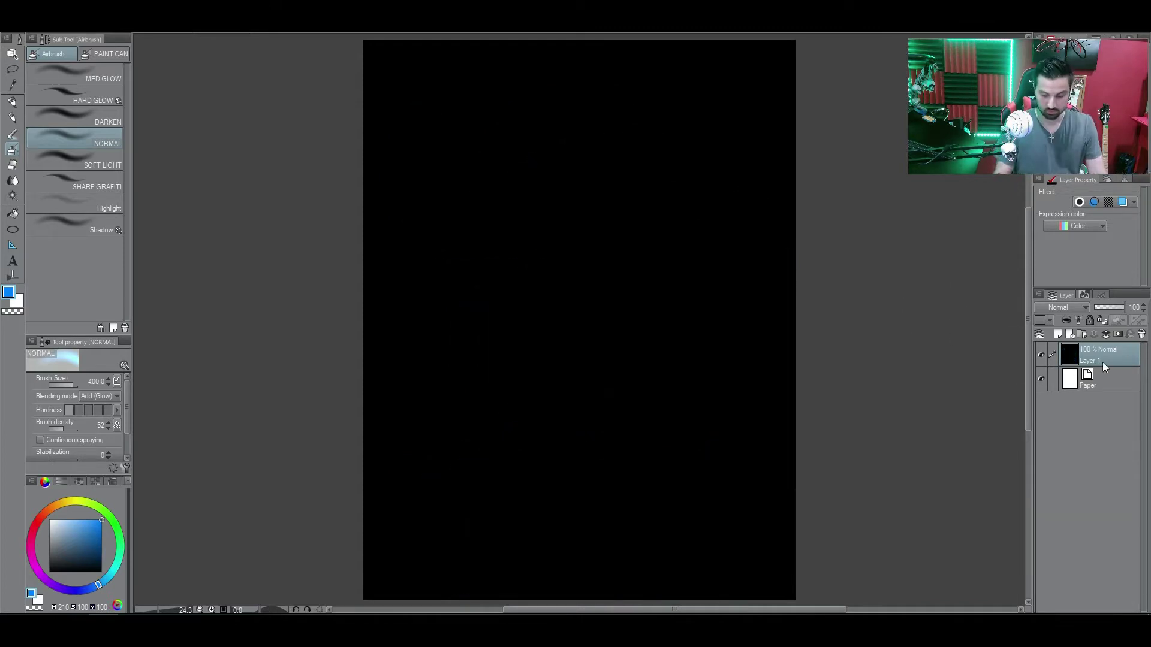
pyautogui.moveTo(63, 429); pyautogui.dragTo(58, 424)
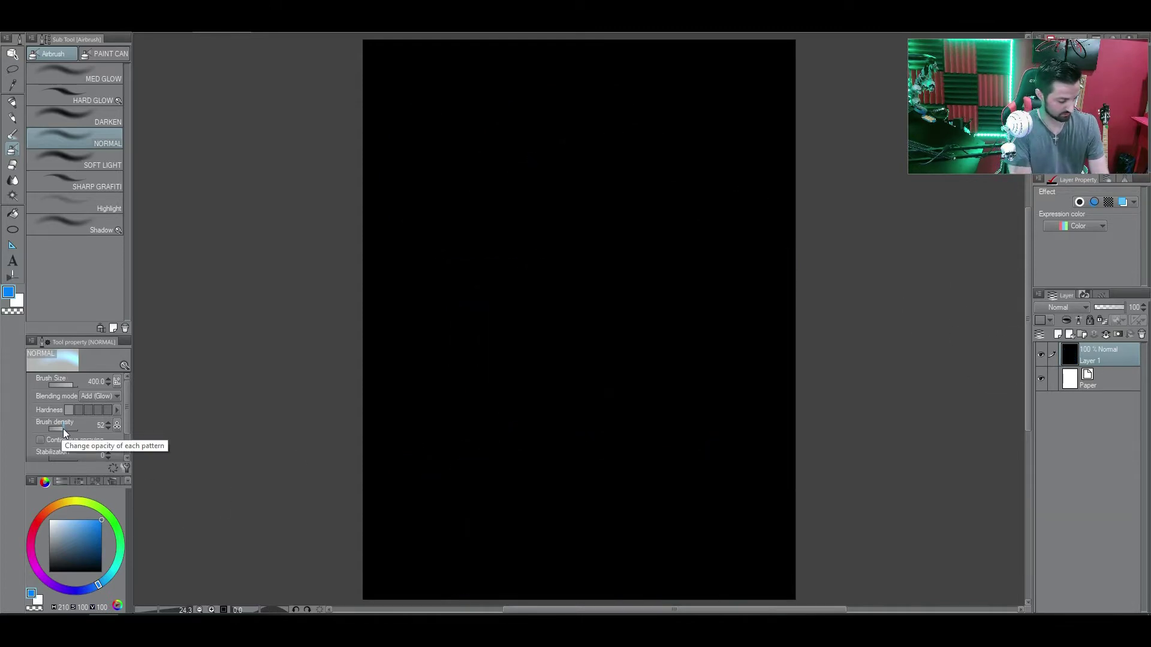
pyautogui.click(63, 430)
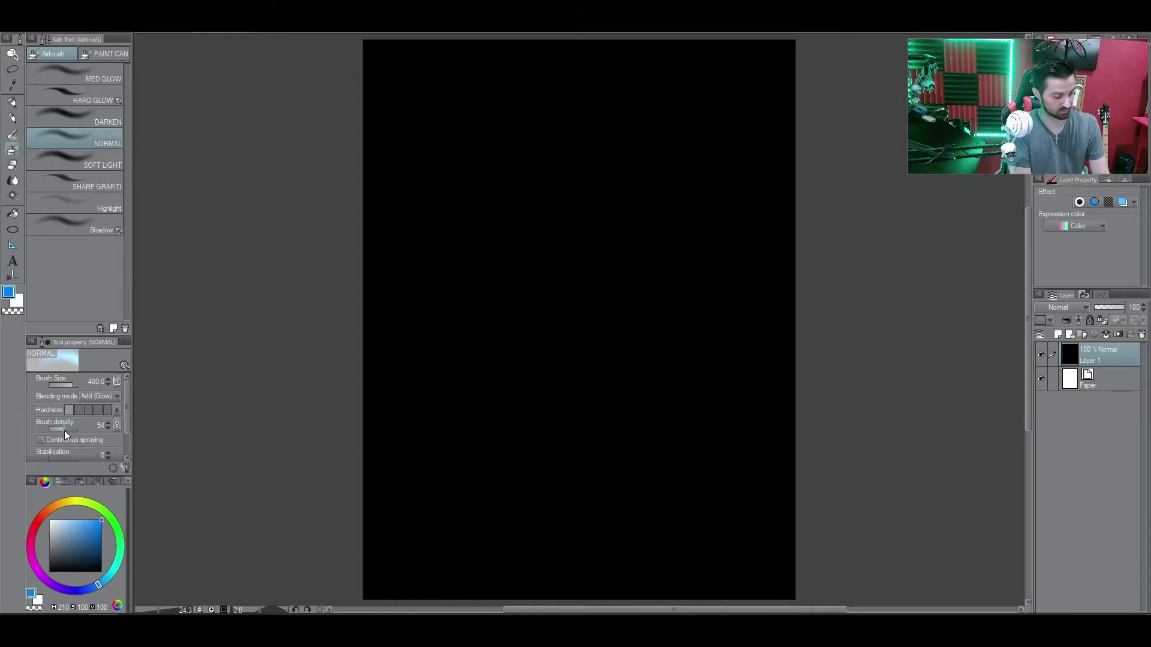
pyautogui.click(67, 431)
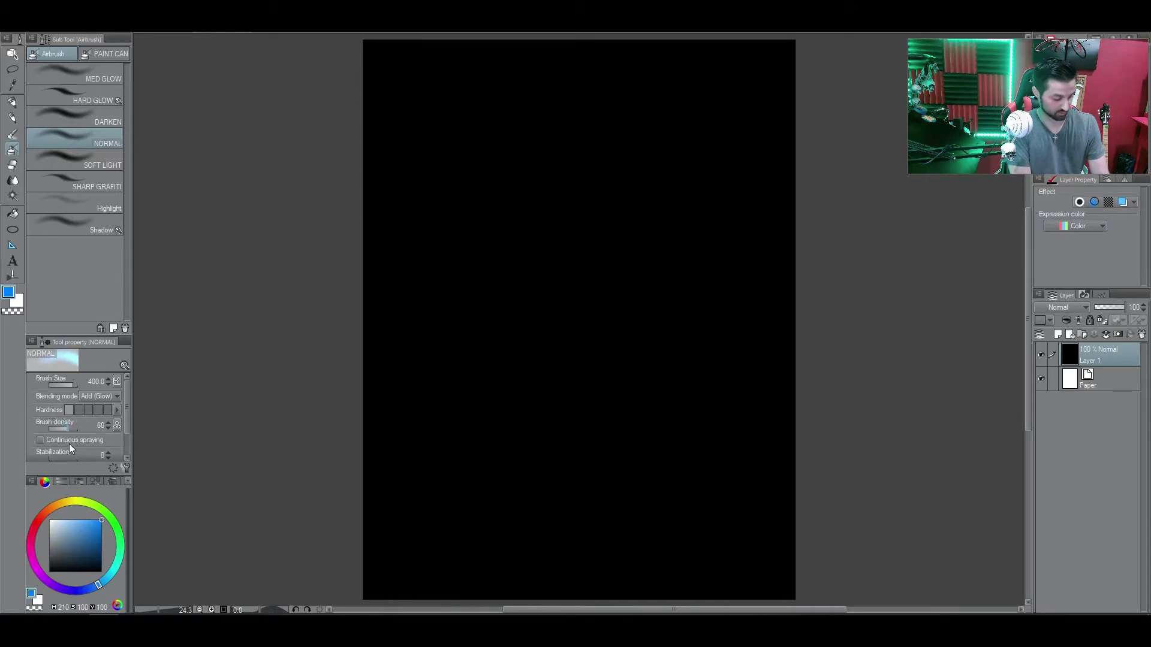
pyautogui.moveTo(65, 429); pyautogui.dragTo(102, 429)
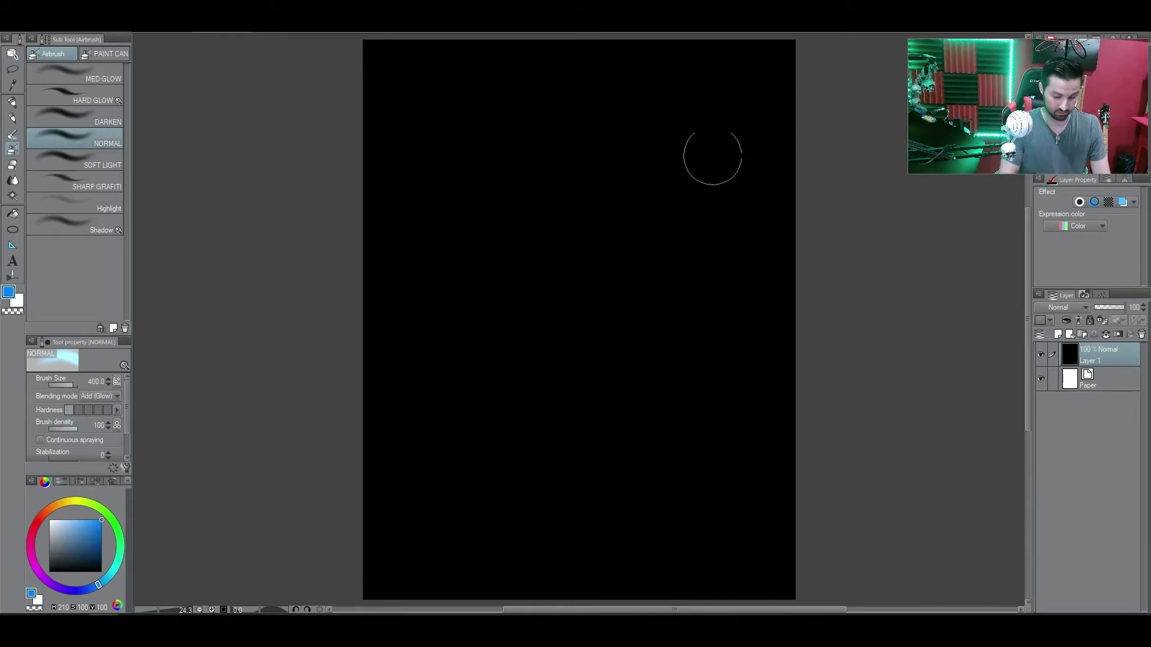
pyautogui.moveTo(695, 99)
pyautogui.mouseDown()
pyautogui.moveTo(509, 225)
pyautogui.moveTo(656, 195)
pyautogui.moveTo(671, 180)
pyautogui.mouseUp()
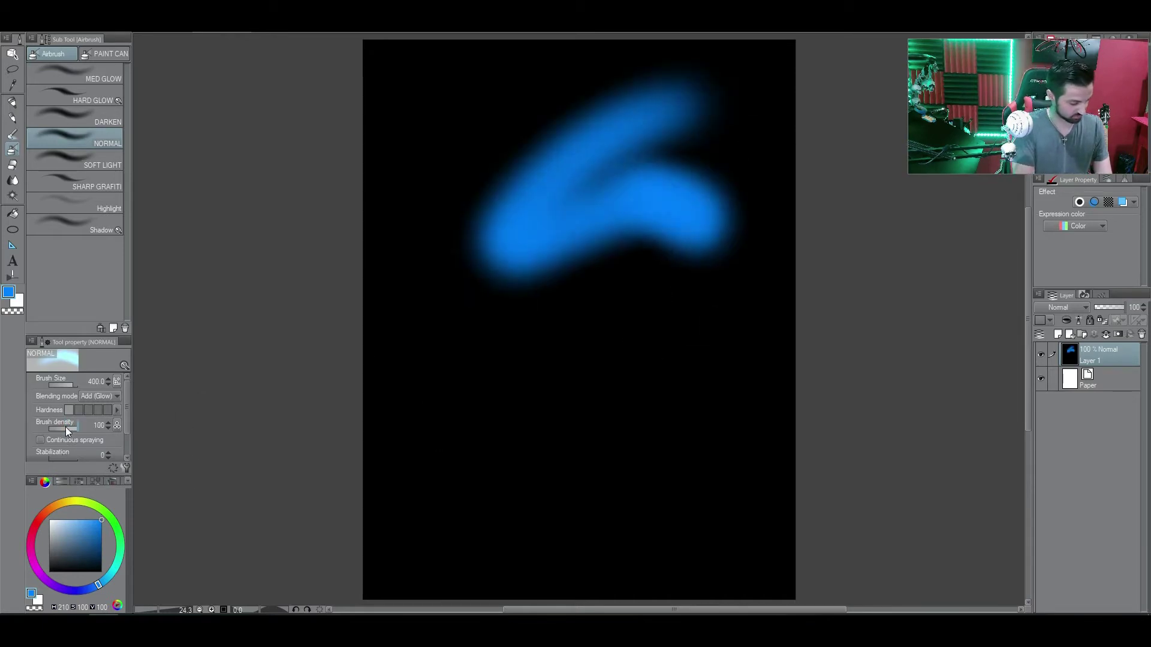
# Paint a zigzag blue stroke at density 49 below the first one, and go over it with a size 150 brush.
pyautogui.click(66, 428)
pyautogui.moveTo(761, 307)
pyautogui.mouseDown()
pyautogui.moveTo(676, 330)
pyautogui.moveTo(696, 496)
pyautogui.moveTo(716, 422)
pyautogui.mouseUp()
pyautogui.press('[')
pyautogui.press('[')
pyautogui.press('[')
pyautogui.press('[')
pyautogui.press('[')
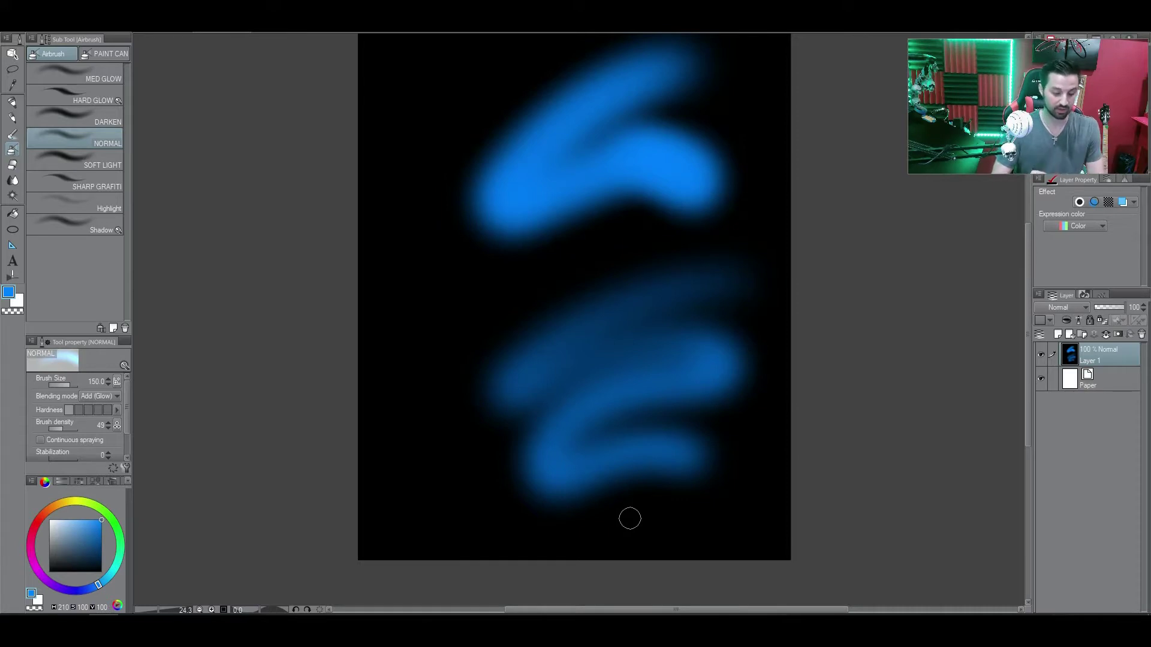
pyautogui.moveTo(522, 375)
pyautogui.mouseDown()
pyautogui.moveTo(617, 300)
pyautogui.moveTo(677, 285)
pyautogui.moveTo(514, 398)
pyautogui.moveTo(507, 376)
pyautogui.moveTo(521, 366)
pyautogui.moveTo(646, 292)
pyautogui.moveTo(509, 375)
pyautogui.moveTo(671, 294)
pyautogui.mouseUp()
pyautogui.moveTo(528, 380)
pyautogui.mouseDown()
pyautogui.moveTo(576, 413)
pyautogui.moveTo(747, 397)
pyautogui.moveTo(531, 385)
pyautogui.moveTo(681, 345)
pyautogui.moveTo(544, 474)
pyautogui.moveTo(671, 455)
pyautogui.moveTo(533, 465)
pyautogui.moveTo(694, 329)
pyautogui.moveTo(543, 397)
pyautogui.moveTo(671, 389)
pyautogui.moveTo(564, 432)
pyautogui.mouseUp()
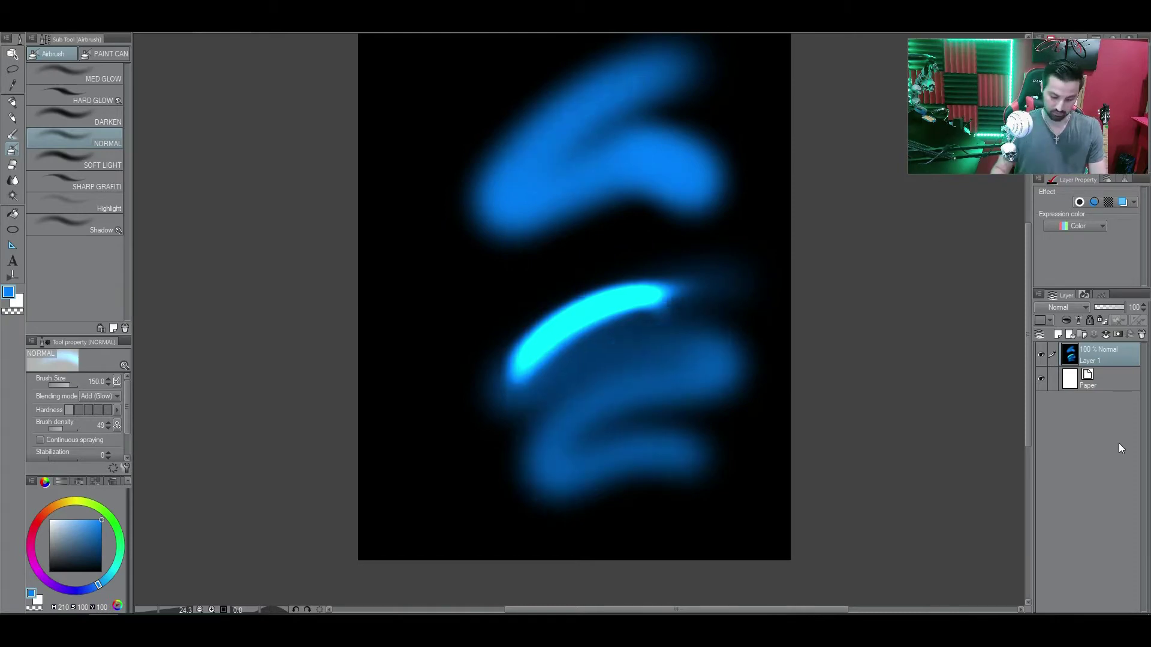
# Clear the test strokes and handwrite "Cool Neon, Dude" in blue with the airbrush at size 80 and density 60.
pyautogui.press('Delete')
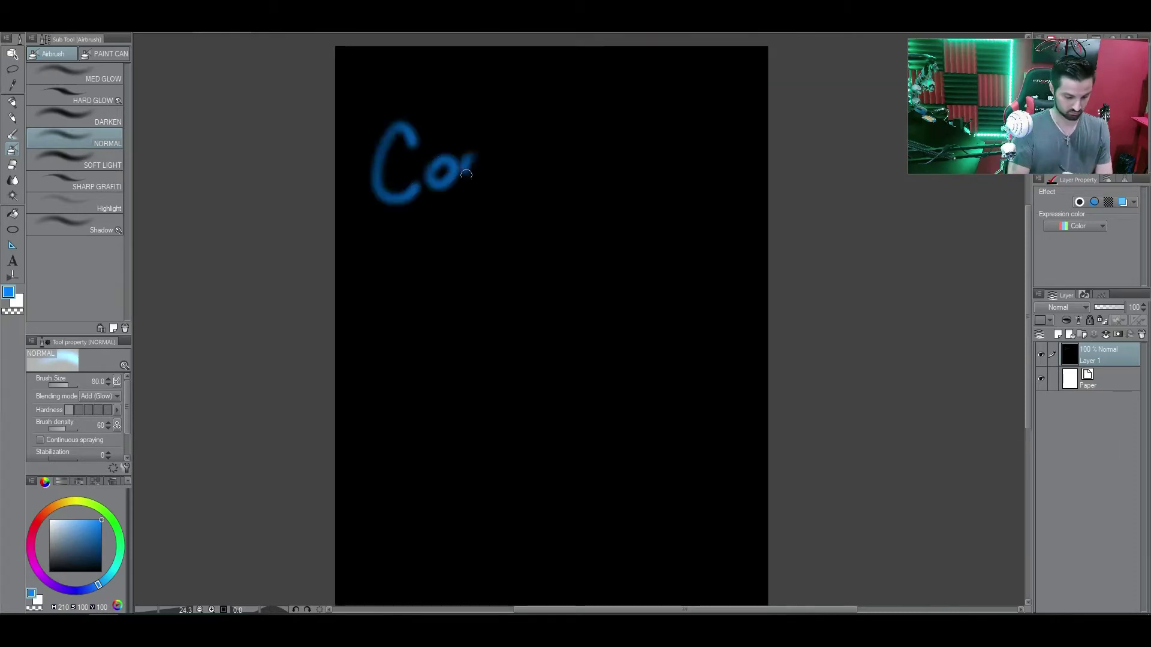
pyautogui.moveTo(492, 150); pyautogui.dragTo(474, 151)
pyautogui.moveTo(512, 102); pyautogui.dragTo(549, 159)
pyautogui.moveTo(591, 174); pyautogui.dragTo(633, 108)
pyautogui.moveTo(654, 106); pyautogui.dragTo(683, 147)
pyautogui.moveTo(714, 155); pyautogui.dragTo(736, 103)
pyautogui.moveTo(760, 135); pyautogui.dragTo(743, 177)
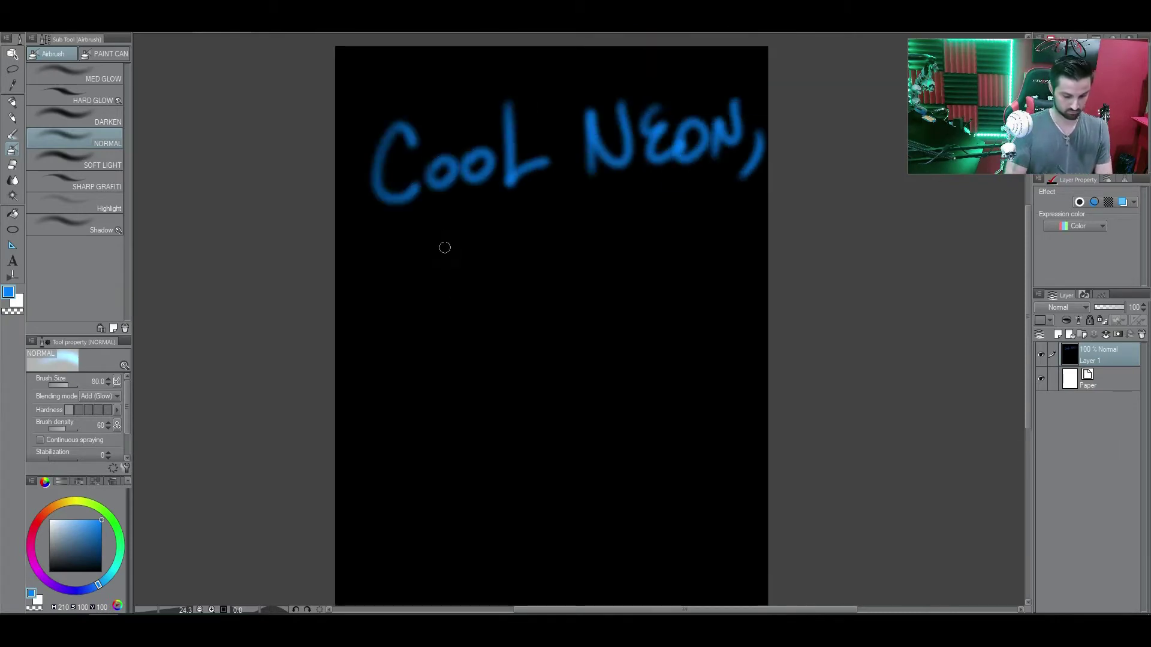
pyautogui.moveTo(406, 246); pyautogui.dragTo(439, 306)
pyautogui.moveTo(529, 241)
pyautogui.mouseDown()
pyautogui.moveTo(544, 239)
pyautogui.moveTo(565, 270)
pyautogui.mouseUp()
pyautogui.moveTo(649, 199); pyautogui.dragTo(675, 235)
# Retrace the "Cool Neon," lettering in the same blue with a size 40 brush to build up the glow.
pyautogui.press('[')
pyautogui.press('[')
pyautogui.press('[')
pyautogui.press('[')
pyautogui.press('[')
pyautogui.press('[')
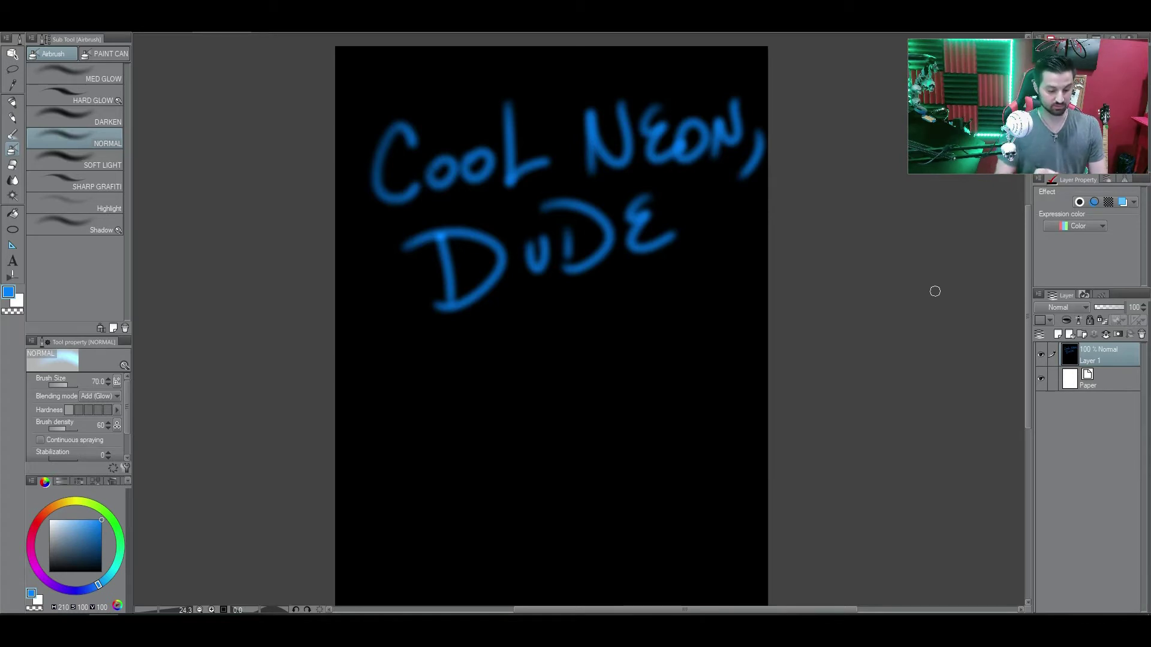
pyautogui.scroll(1, 684, 281)
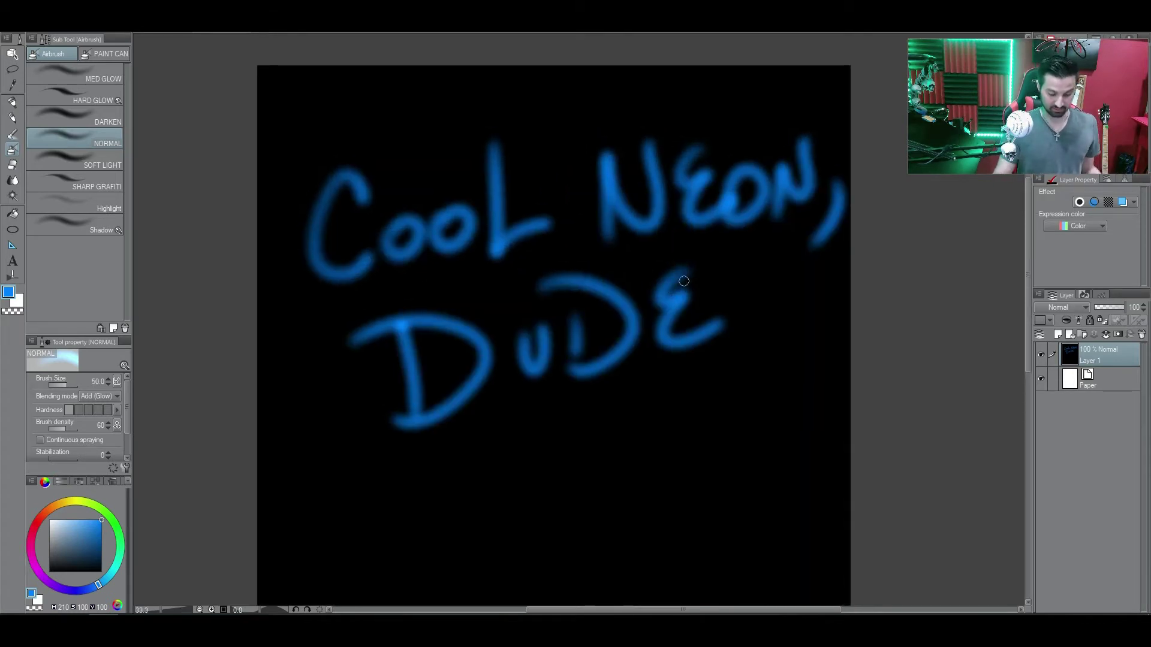
pyautogui.moveTo(428, 250); pyautogui.dragTo(455, 245)
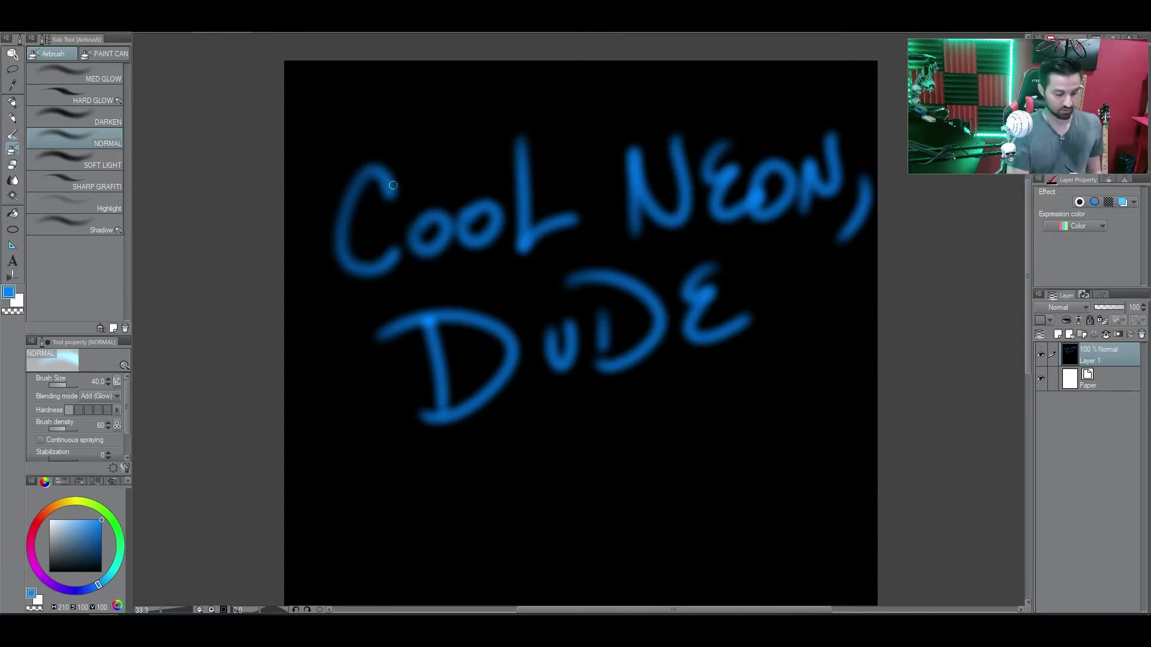
pyautogui.moveTo(393, 182)
pyautogui.mouseDown()
pyautogui.moveTo(385, 174)
pyautogui.moveTo(340, 227)
pyautogui.moveTo(395, 255)
pyautogui.mouseUp()
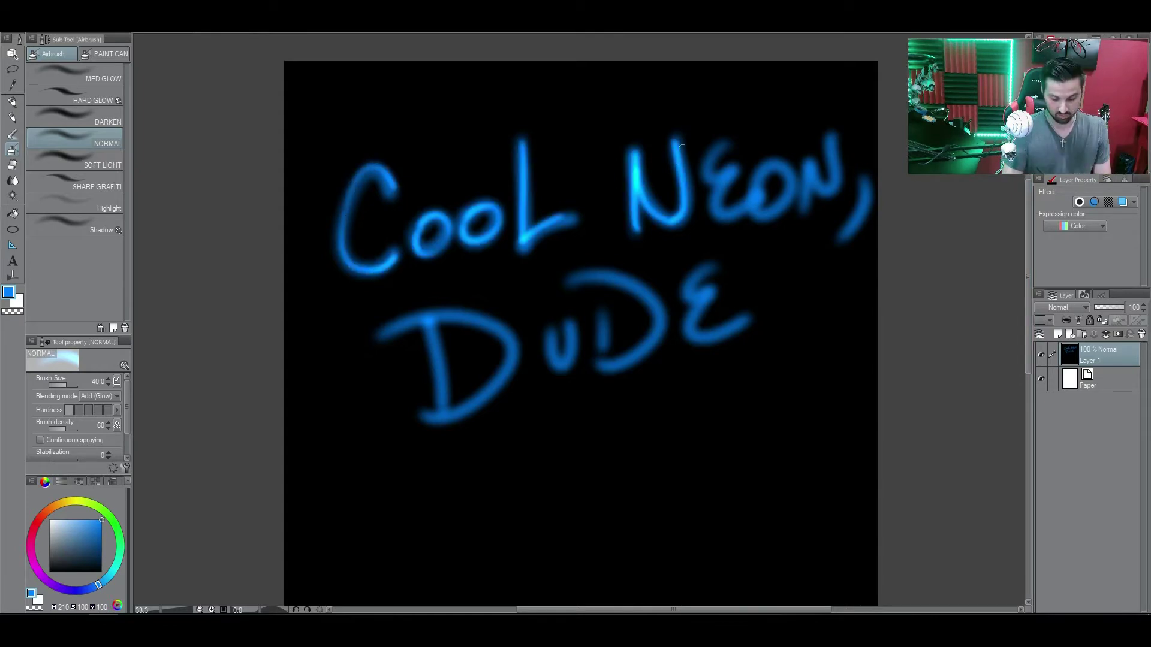
pyautogui.moveTo(727, 146)
pyautogui.mouseDown()
pyautogui.moveTo(711, 155)
pyautogui.moveTo(719, 195)
pyautogui.moveTo(755, 200)
pyautogui.moveTo(791, 174)
pyautogui.moveTo(756, 201)
pyautogui.moveTo(833, 142)
pyautogui.mouseUp()
pyautogui.moveTo(863, 180)
pyautogui.mouseDown()
pyautogui.moveTo(861, 223)
pyautogui.moveTo(844, 238)
pyautogui.mouseUp()
# Retrace the letters of "Dude" in the same blue at size 40.
pyautogui.moveTo(391, 329)
pyautogui.mouseDown()
pyautogui.moveTo(501, 387)
pyautogui.moveTo(424, 416)
pyautogui.mouseUp()
pyautogui.moveTo(430, 322); pyautogui.dragTo(445, 410)
pyautogui.moveTo(549, 332)
pyautogui.mouseDown()
pyautogui.moveTo(575, 346)
pyautogui.moveTo(574, 327)
pyautogui.mouseUp()
pyautogui.moveTo(570, 279); pyautogui.dragTo(601, 366)
pyautogui.moveTo(602, 314); pyautogui.dragTo(604, 361)
pyautogui.moveTo(712, 265)
pyautogui.mouseDown()
pyautogui.moveTo(744, 322)
pyautogui.moveTo(719, 331)
pyautogui.mouseUp()
# Trace white core lines through the letters of "Dude" with a size 30 brush.
pyautogui.press('[')
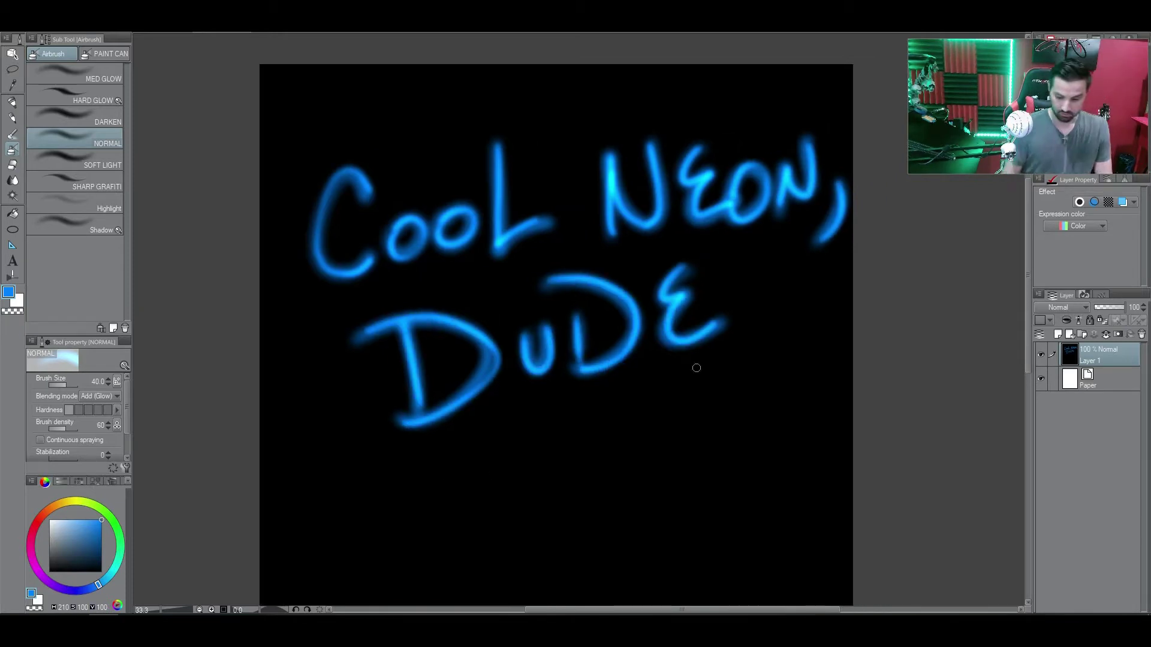
pyautogui.moveTo(55, 528); pyautogui.dragTo(50, 476)
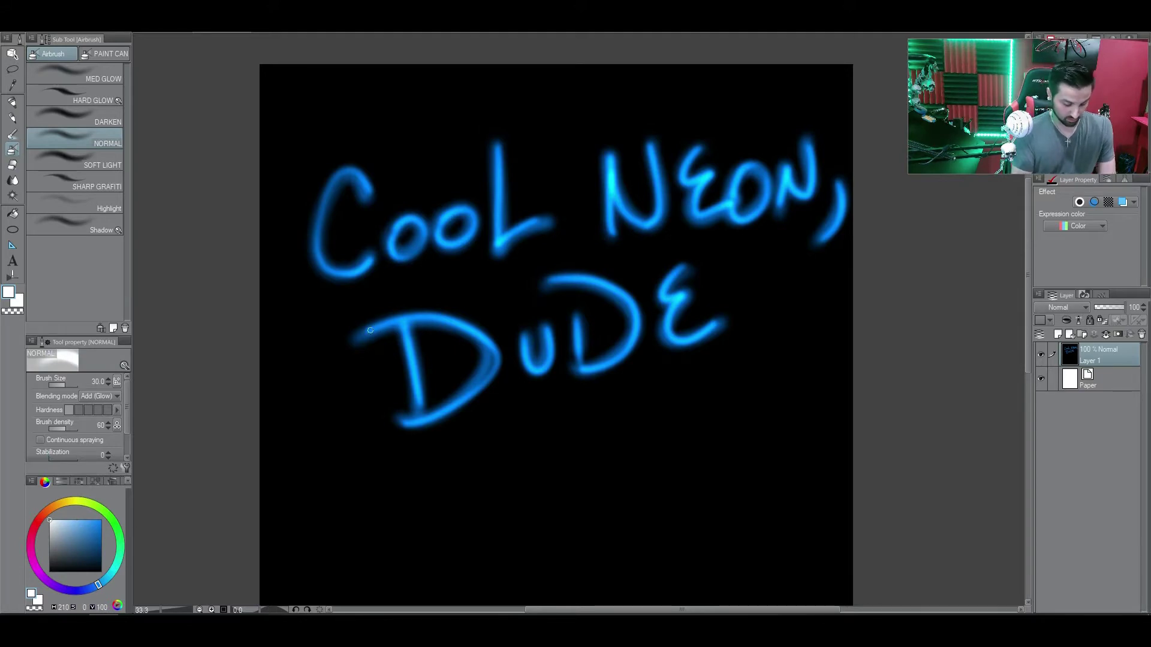
pyautogui.moveTo(370, 330)
pyautogui.mouseDown()
pyautogui.moveTo(436, 317)
pyautogui.moveTo(476, 335)
pyautogui.moveTo(489, 377)
pyautogui.mouseUp()
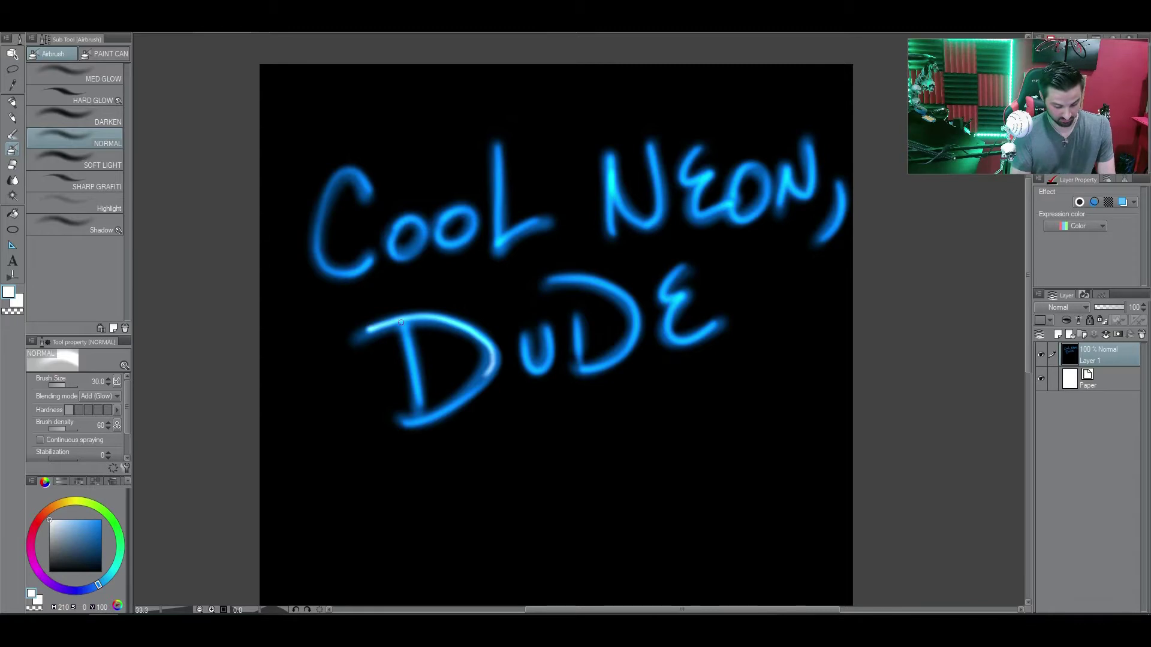
pyautogui.moveTo(401, 322); pyautogui.dragTo(422, 422)
pyautogui.moveTo(553, 280)
pyautogui.mouseDown()
pyautogui.moveTo(606, 287)
pyautogui.moveTo(619, 363)
pyautogui.mouseUp()
pyautogui.moveTo(576, 319); pyautogui.dragTo(578, 356)
pyautogui.moveTo(524, 340); pyautogui.dragTo(550, 333)
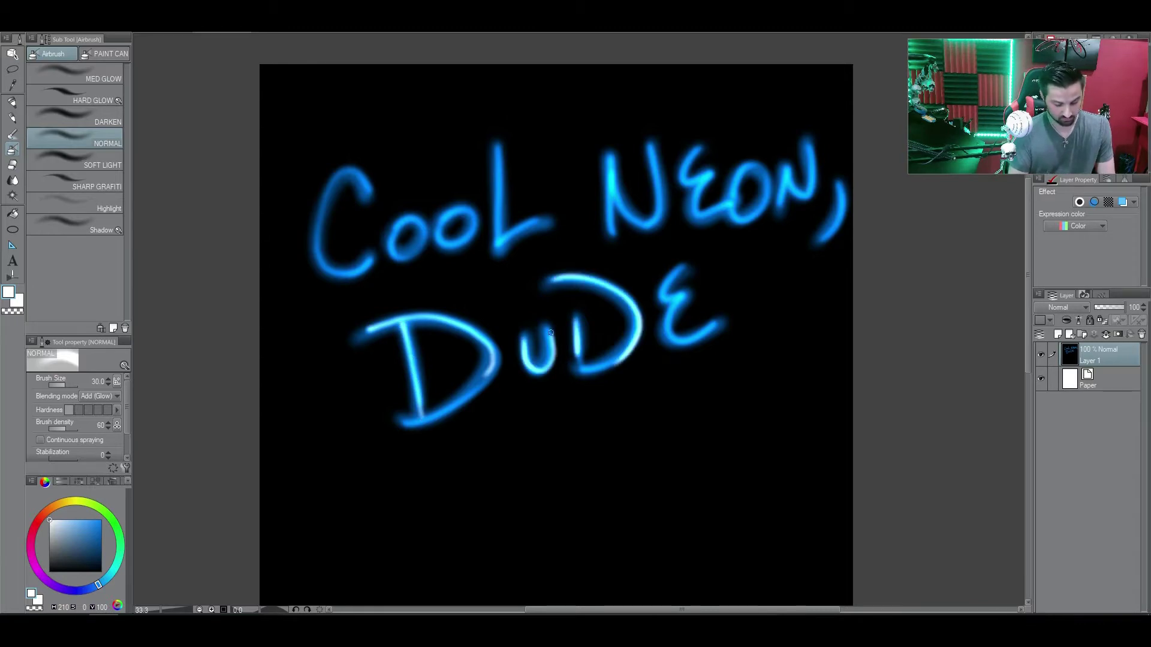
pyautogui.moveTo(683, 271); pyautogui.dragTo(715, 327)
# Trace white core lines through the letters of "Cool" with the same size 30 brush.
pyautogui.moveTo(368, 190); pyautogui.dragTo(369, 262)
pyautogui.moveTo(411, 217)
pyautogui.mouseDown()
pyautogui.moveTo(389, 246)
pyautogui.moveTo(404, 220)
pyautogui.mouseUp()
pyautogui.moveTo(457, 210); pyautogui.dragTo(445, 217)
pyautogui.moveTo(497, 146); pyautogui.dragTo(532, 223)
pyautogui.scroll(-3, 668, 422)
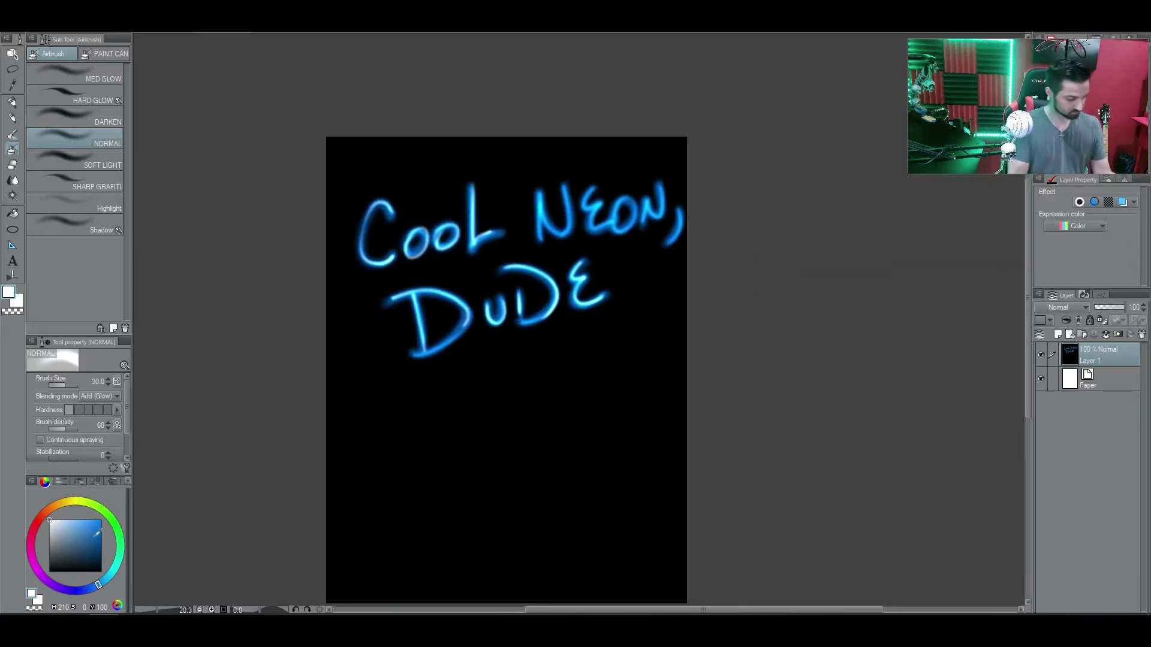
# Try a broad red airbrush stroke across the canvas.
pyautogui.click(101, 520)
pyautogui.click(33, 533)
pyautogui.click(75, 385)
pyautogui.moveTo(392, 330)
pyautogui.mouseDown()
pyautogui.moveTo(533, 296)
pyautogui.moveTo(501, 308)
pyautogui.moveTo(380, 269)
pyautogui.moveTo(447, 233)
pyautogui.moveTo(690, 204)
pyautogui.mouseUp()
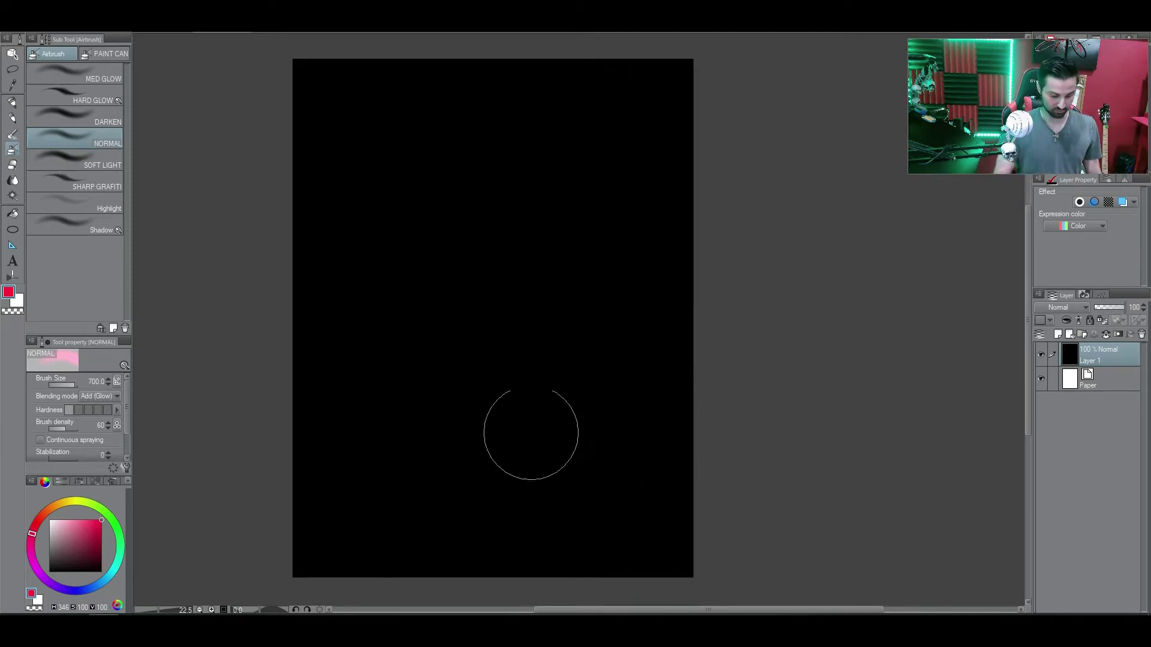
# Paint a yellow glow near the canvas centre, using a size 800 brush for the halo and a smaller one for the core.
pyautogui.press(']')
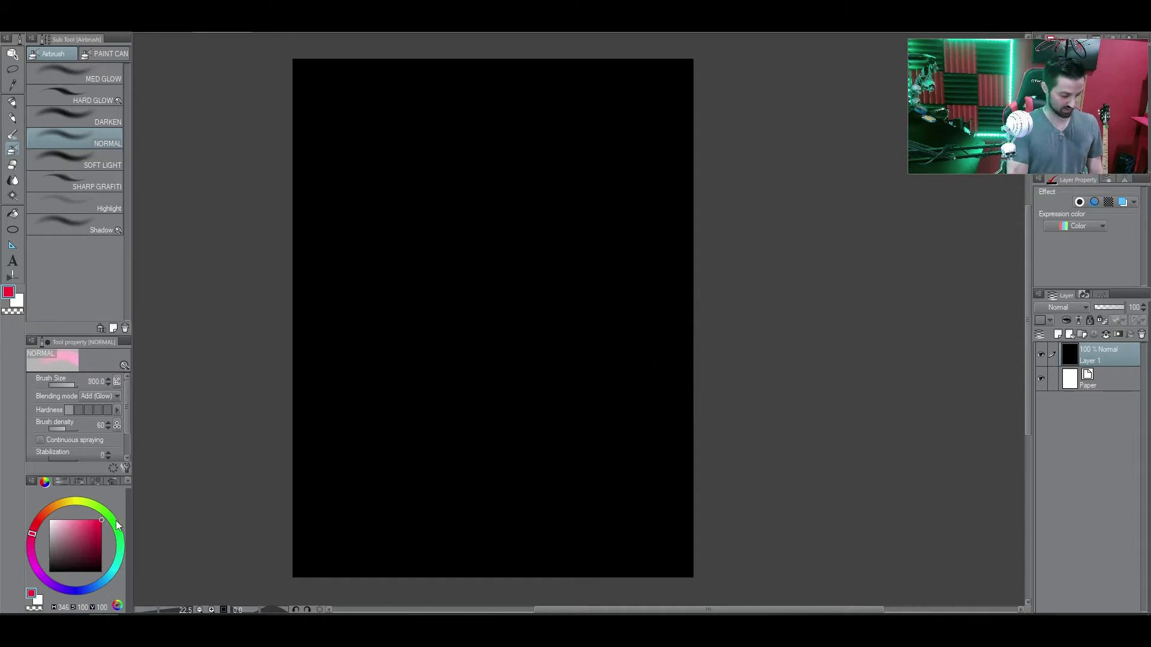
pyautogui.click(74, 505)
pyautogui.moveTo(501, 297)
pyautogui.mouseDown()
pyautogui.moveTo(522, 273)
pyautogui.moveTo(501, 298)
pyautogui.mouseUp()
pyautogui.press('[')
pyautogui.press('[')
pyautogui.press('[')
pyautogui.press('[')
pyautogui.click(499, 297)
# Add a light blue glow in the canvas's upper right corner, with a small bright core inside a larger soft halo.
pyautogui.click(108, 579)
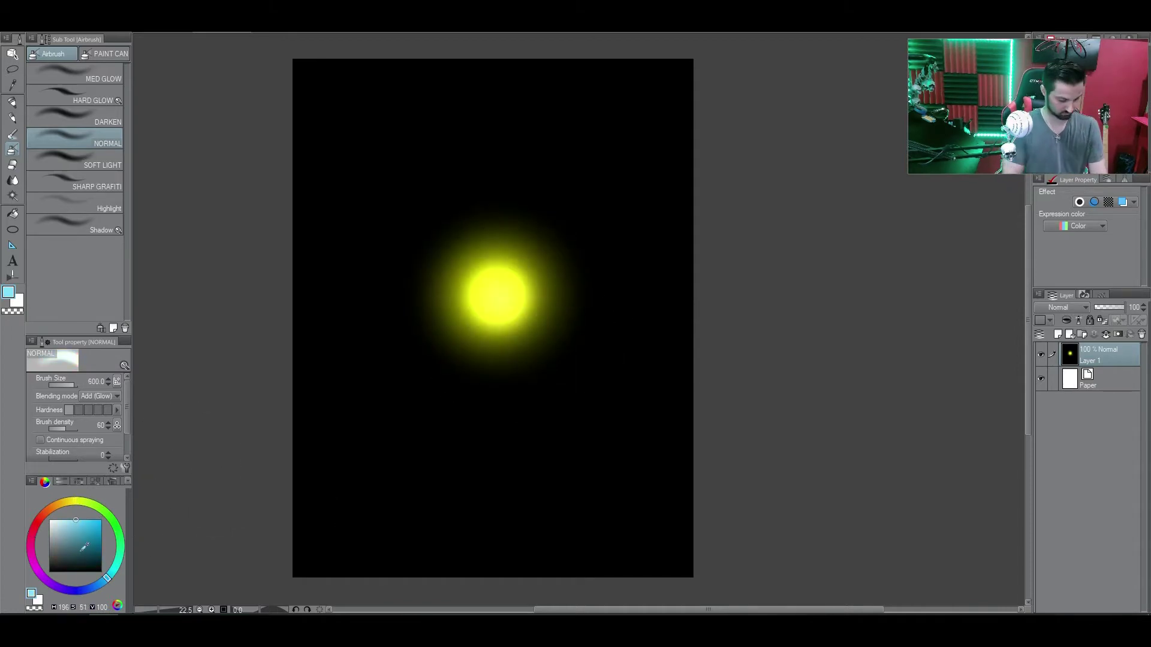
pyautogui.press('[')
pyautogui.click(645, 122)
pyautogui.press(']')
pyautogui.press(']')
pyautogui.press(']')
pyautogui.click(644, 122)
# Add a violet-blue glow at size 600 in the canvas's lower right corner and a red one at size 700 in the upper left.
pyautogui.click(66, 591)
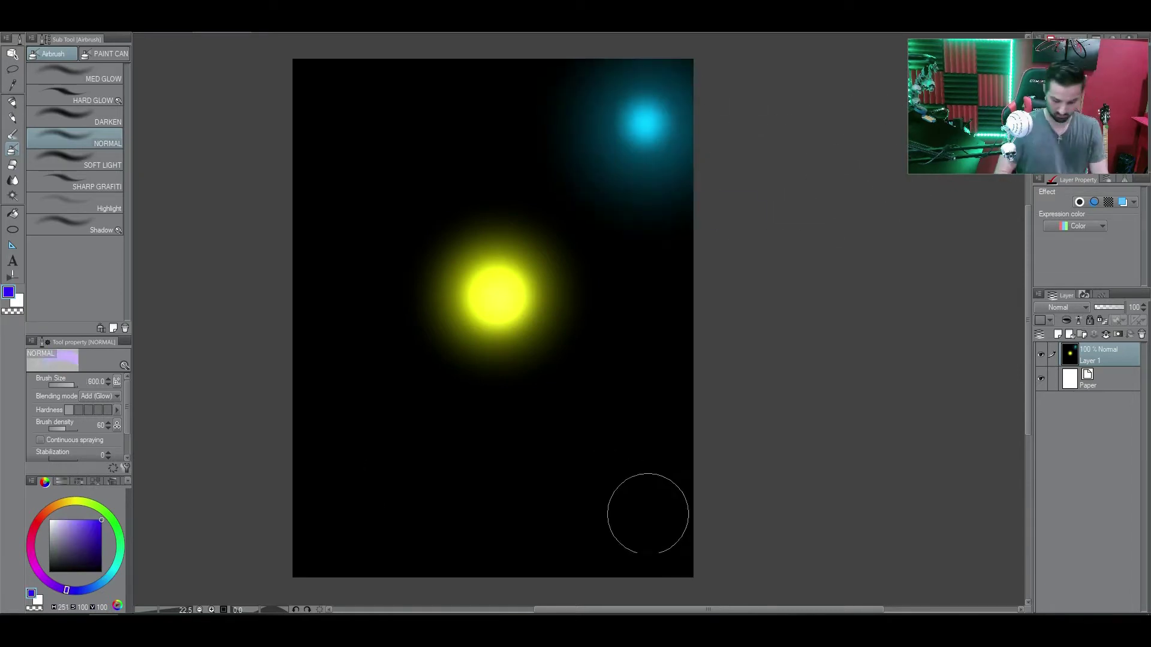
pyautogui.click(645, 519)
pyautogui.click(35, 528)
pyautogui.press(']')
pyautogui.click(343, 138)
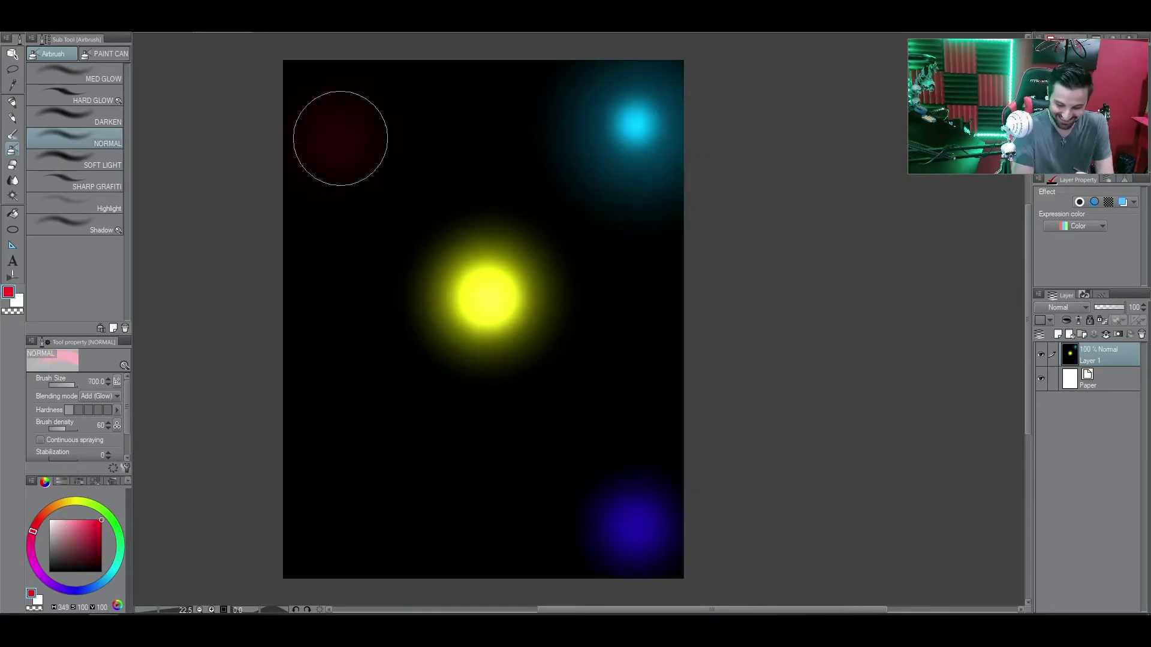
# Add a green glow in the canvas's lower left corner and a magenta glow on its right edge.
pyautogui.click(111, 520)
pyautogui.click(307, 520)
pyautogui.click(84, 591)
pyautogui.press('[')
pyautogui.click(32, 559)
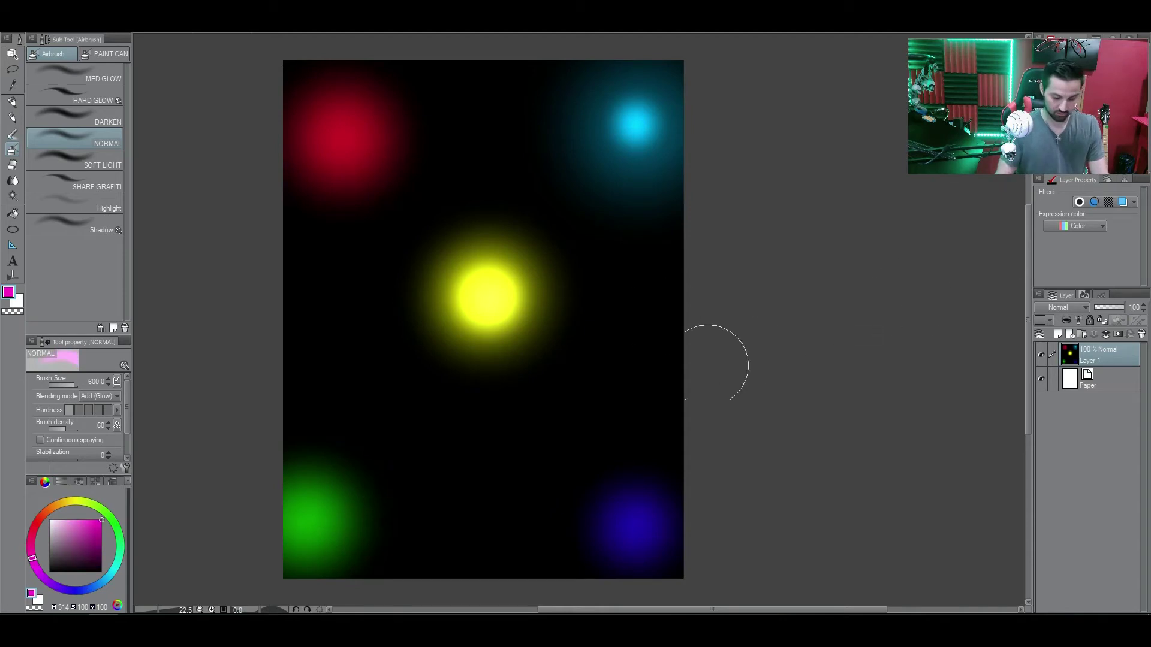
pyautogui.press(']')
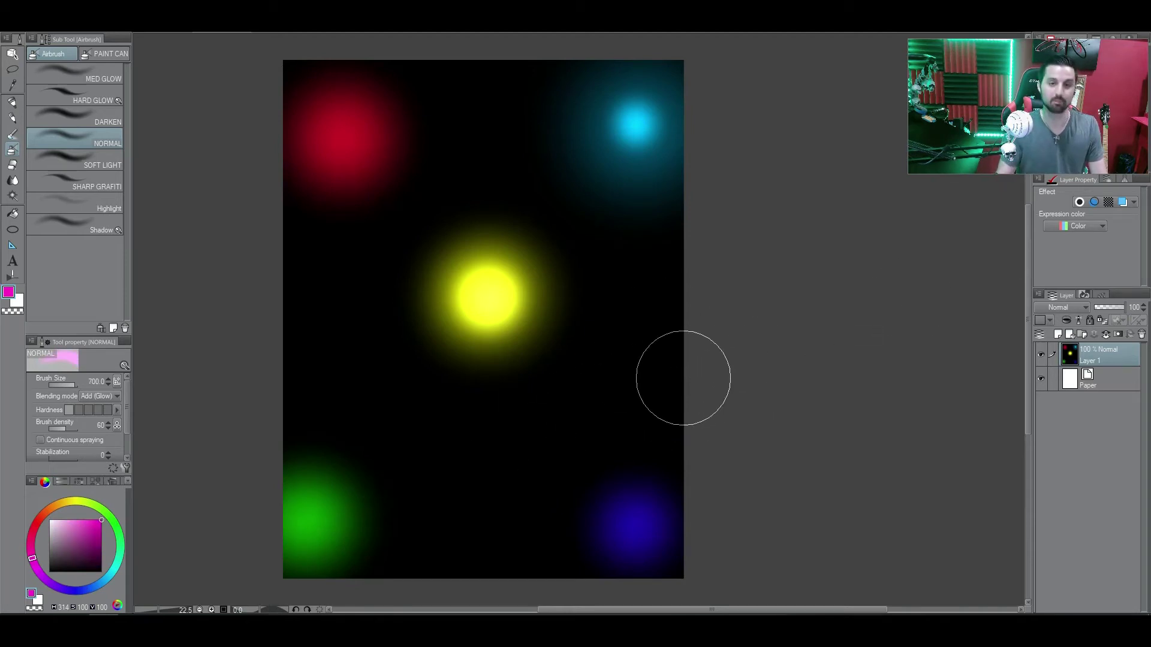
pyautogui.click(677, 360)
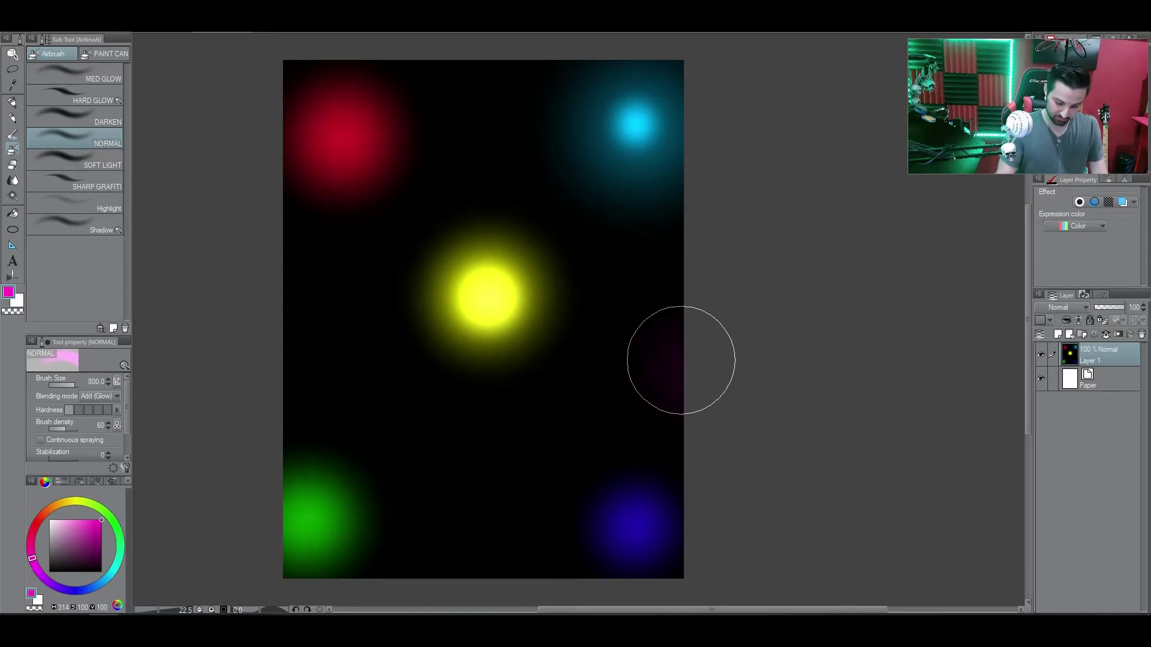
# Add an orange glow at the middle of the canvas's bottom edge.
pyautogui.click(54, 507)
pyautogui.press(']')
pyautogui.moveTo(388, 342); pyautogui.dragTo(397, 275)
pyautogui.click(483, 503)
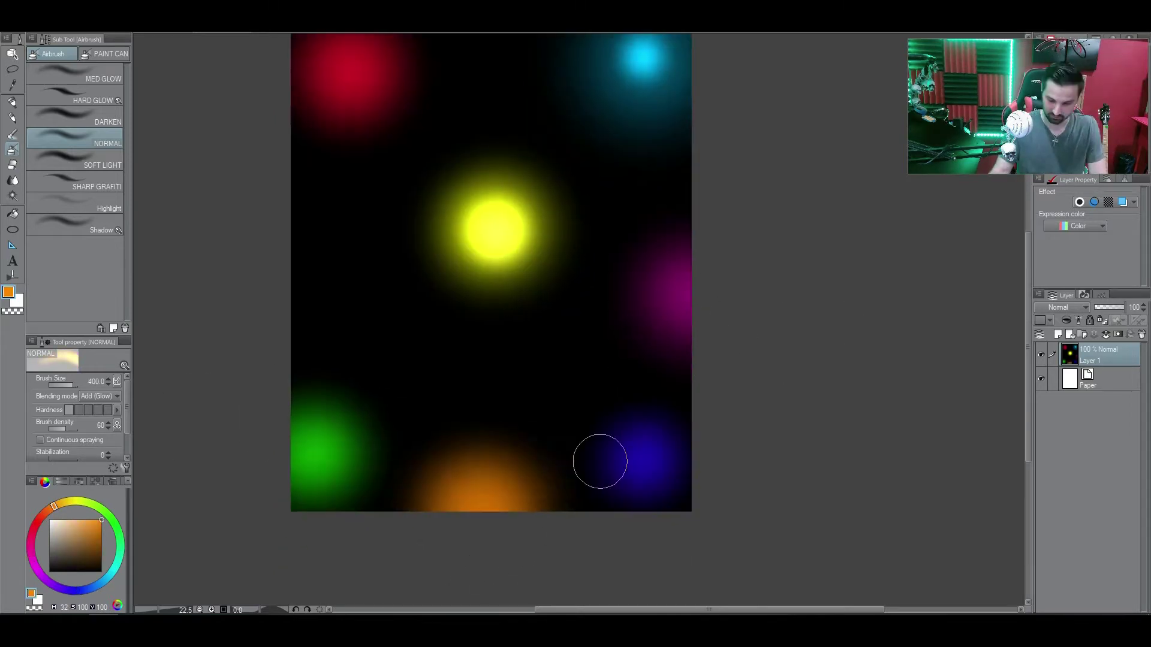
# Add purple glows near the canvas's left edge, at its top between the red and light blue glows, and below the yellow glow.
pyautogui.moveTo(599, 462); pyautogui.dragTo(604, 514)
pyautogui.click(45, 578)
pyautogui.click(329, 312)
pyautogui.click(509, 106)
pyautogui.click(437, 405)
# Set the airbrush to a saturated blue with hue 225 at size 500.
pyautogui.click(112, 520)
pyautogui.moveTo(679, 407); pyautogui.dragTo(670, 412)
pyautogui.click(87, 590)
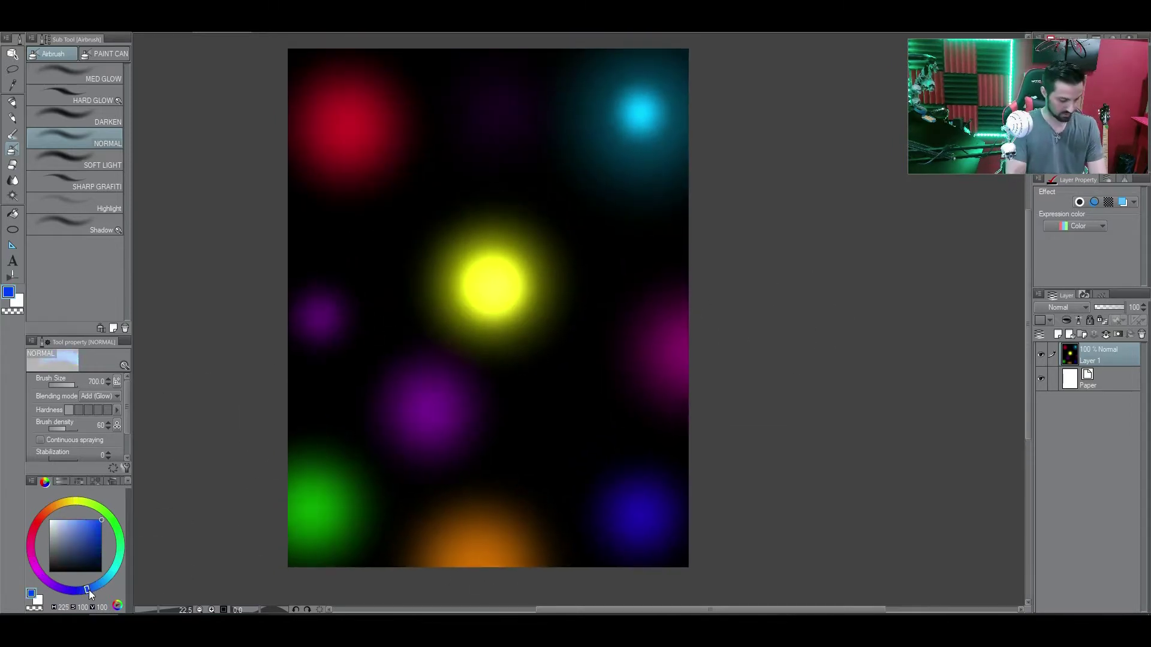
pyautogui.press('[')
pyautogui.press('[')
pyautogui.moveTo(753, 229); pyautogui.dragTo(775, 250)
pyautogui.moveTo(684, 351); pyautogui.dragTo(692, 349)
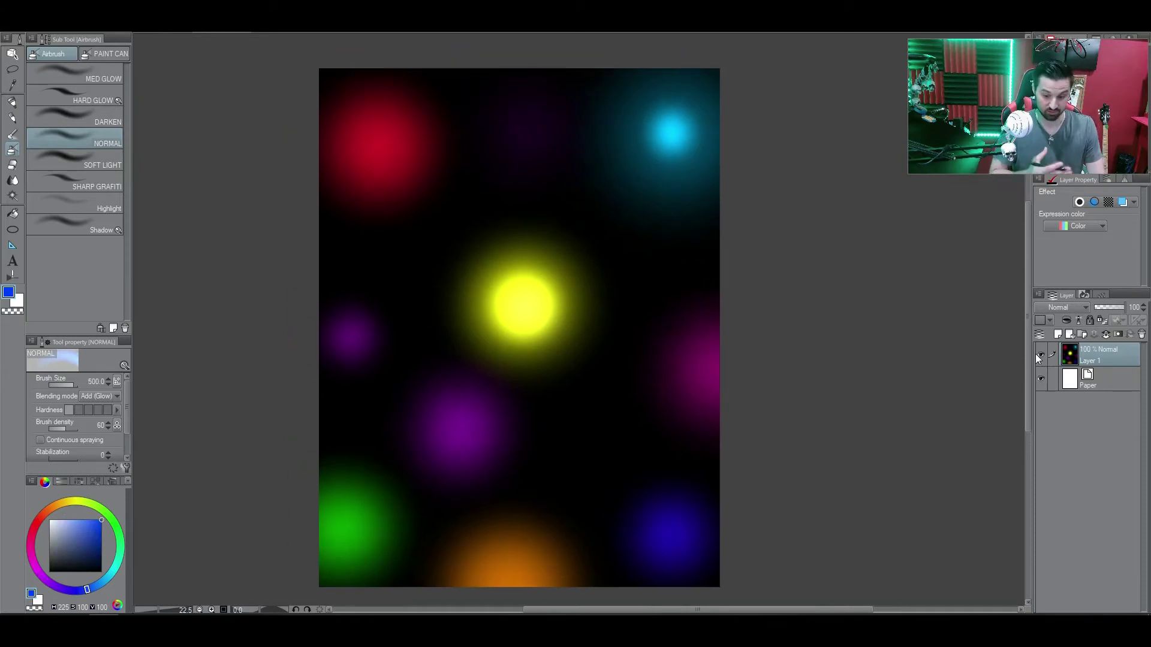
# Add a soft blue glow with hue 212 at size 800 over the upper right side of the red glow.
pyautogui.moveTo(834, 369); pyautogui.dragTo(849, 360)
pyautogui.click(67, 502)
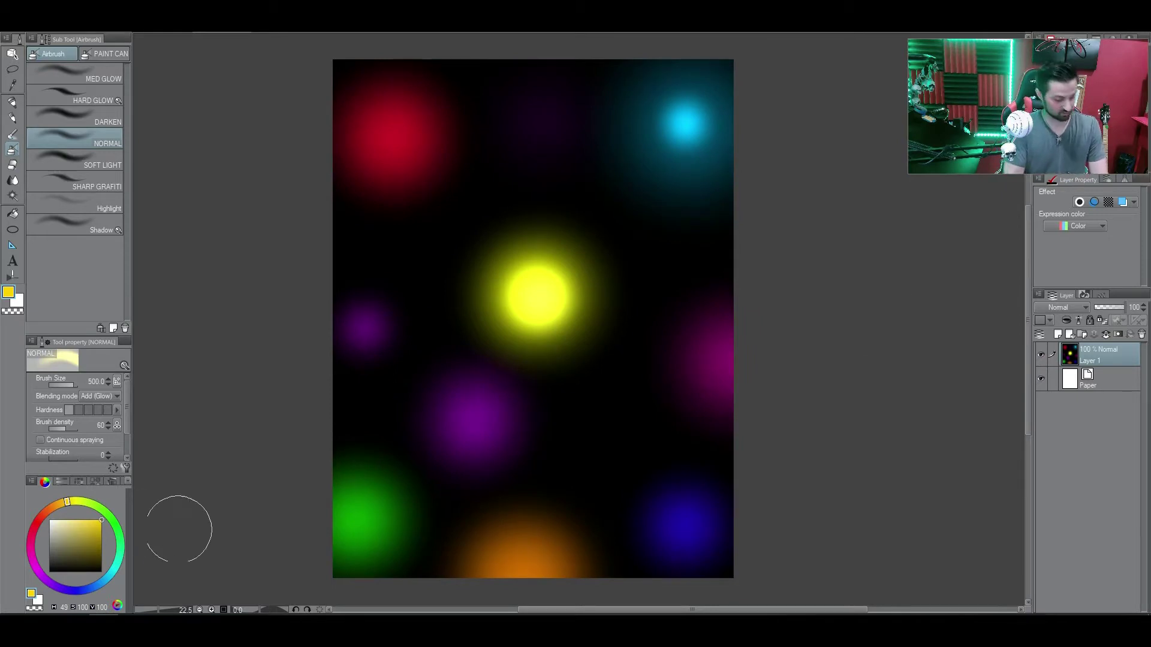
pyautogui.click(97, 585)
pyautogui.moveTo(612, 333); pyautogui.dragTo(657, 408)
pyautogui.press(']')
pyautogui.press(']')
pyautogui.press(']')
pyautogui.press(']')
pyautogui.press(']')
pyautogui.press('[')
pyautogui.press('[')
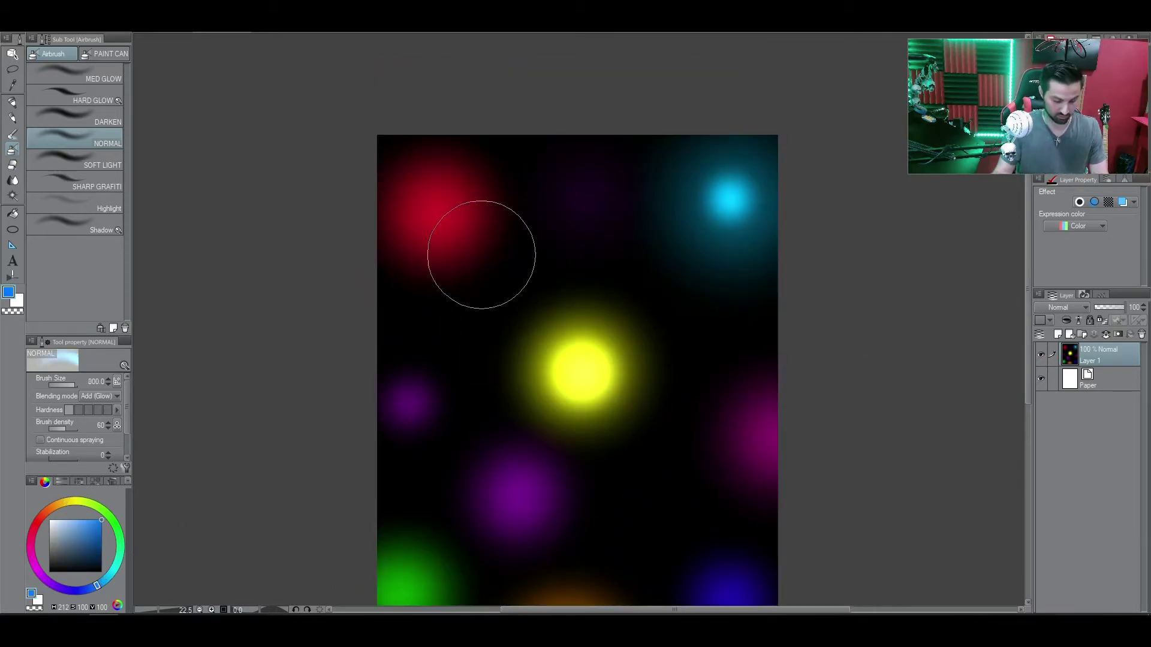
pyautogui.click(466, 188)
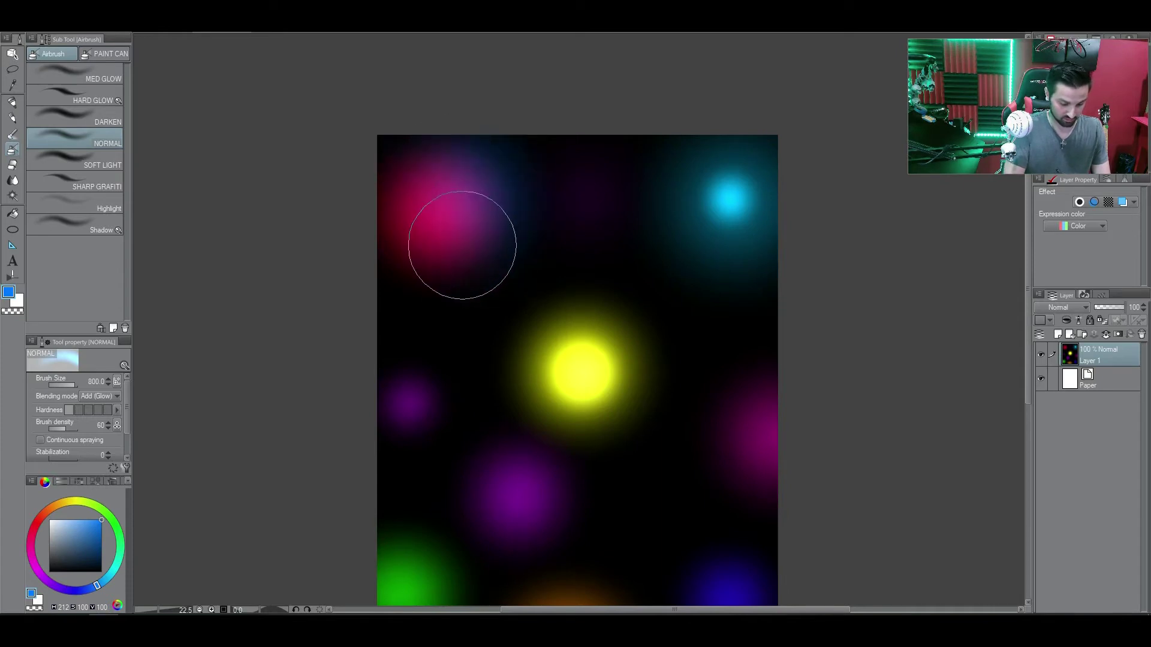
# Add a red glow with hue 352 at size 800 around the upper left side of the yellow glow.
pyautogui.moveTo(600, 364); pyautogui.dragTo(560, 313)
pyautogui.moveTo(557, 405); pyautogui.dragTo(551, 364)
pyautogui.keyDown('alt'); pyautogui.click(535, 304); pyautogui.keyUp('alt')
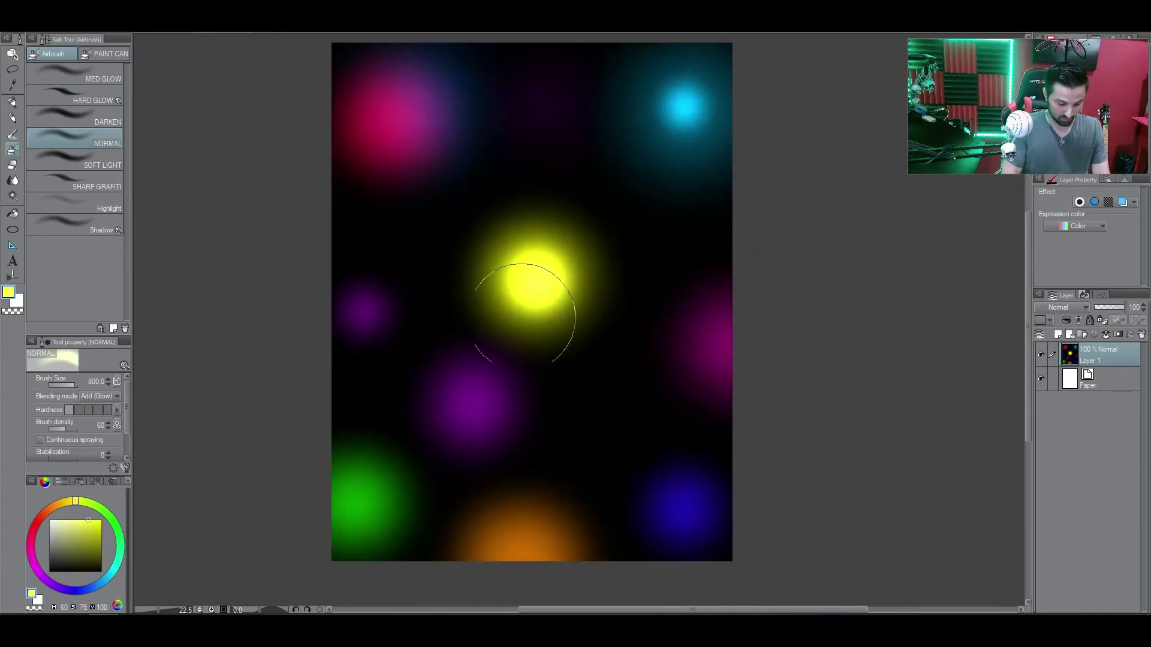
pyautogui.moveTo(94, 543)
pyautogui.mouseDown()
pyautogui.moveTo(113, 502)
pyautogui.moveTo(114, 576)
pyautogui.moveTo(38, 535)
pyautogui.mouseUp()
pyautogui.click(111, 519)
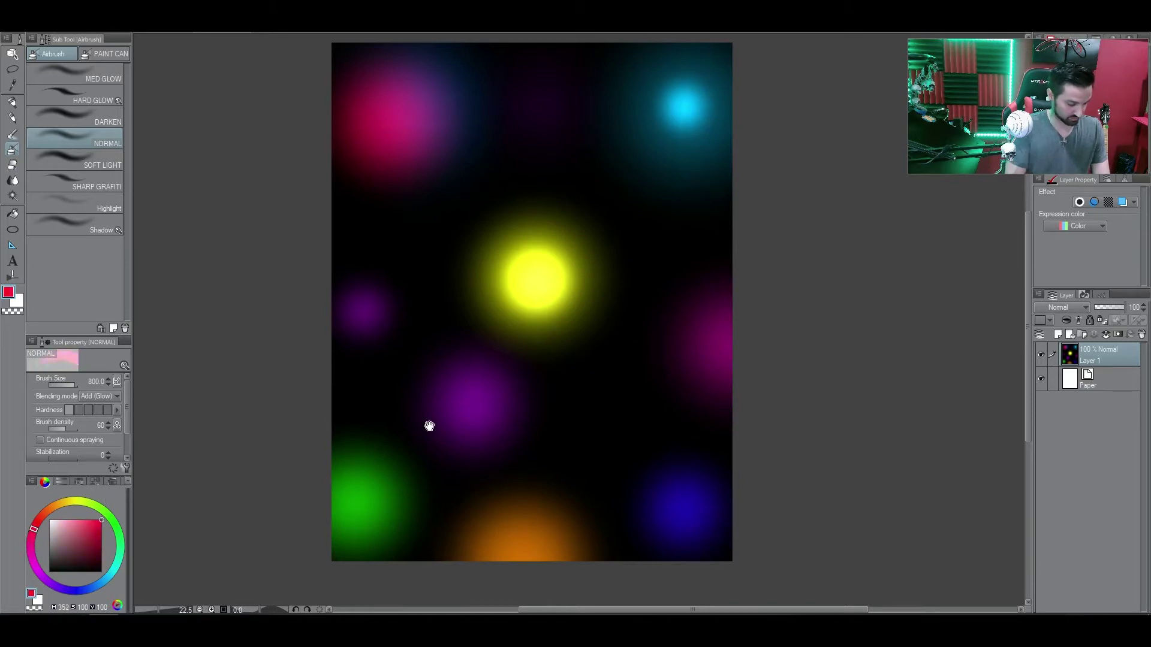
pyautogui.moveTo(429, 425); pyautogui.dragTo(402, 435)
pyautogui.moveTo(480, 283); pyautogui.dragTo(515, 316)
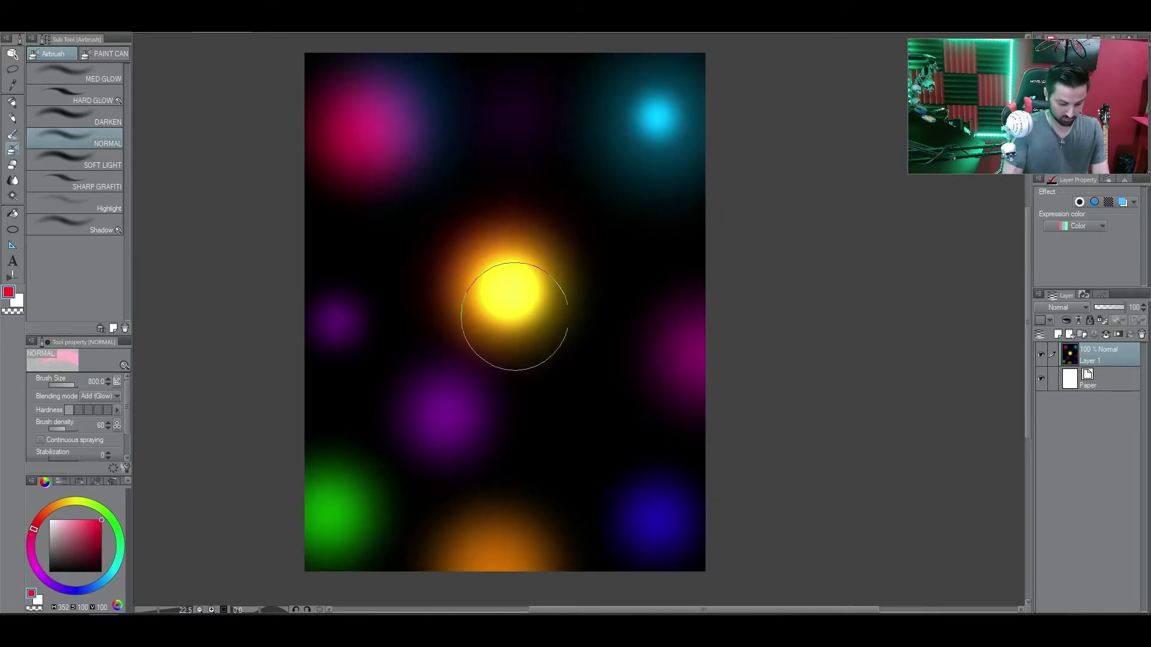
pyautogui.moveTo(636, 361); pyautogui.dragTo(636, 318)
pyautogui.moveTo(656, 416); pyautogui.dragTo(628, 411)
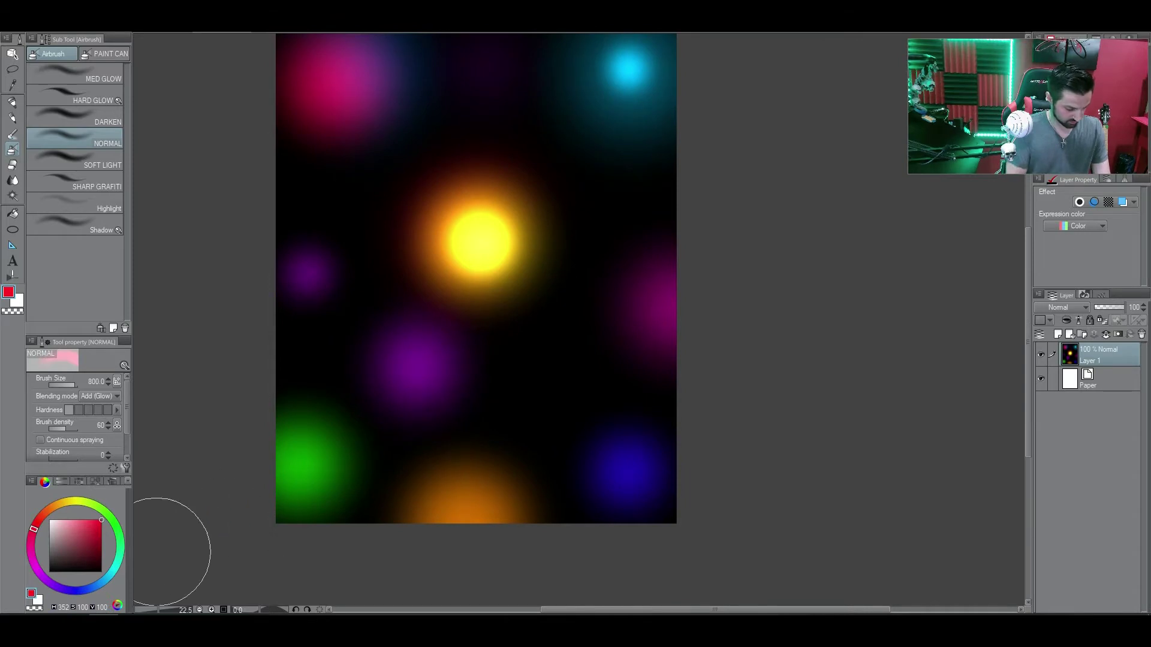
# Add a pink core with hue 326 at size 300 to the purple glow below the yellow one.
pyautogui.moveTo(34, 533); pyautogui.dragTo(34, 562)
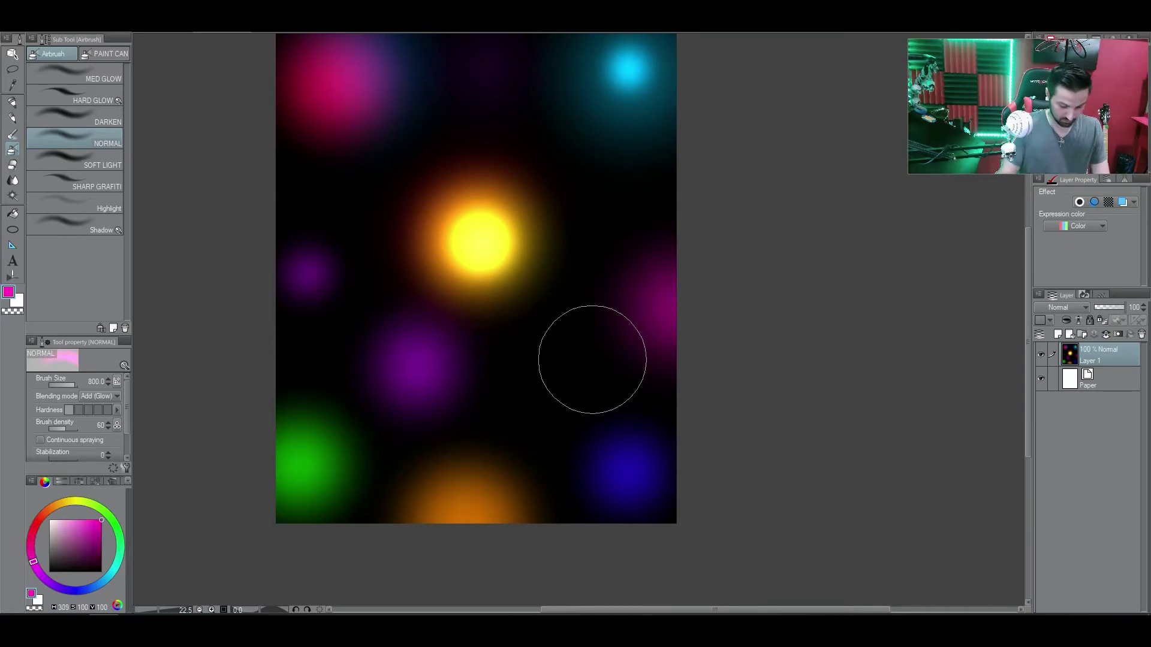
pyautogui.press('[')
pyautogui.press('[')
pyautogui.press('[')
pyautogui.click(419, 369)
pyautogui.click(33, 559)
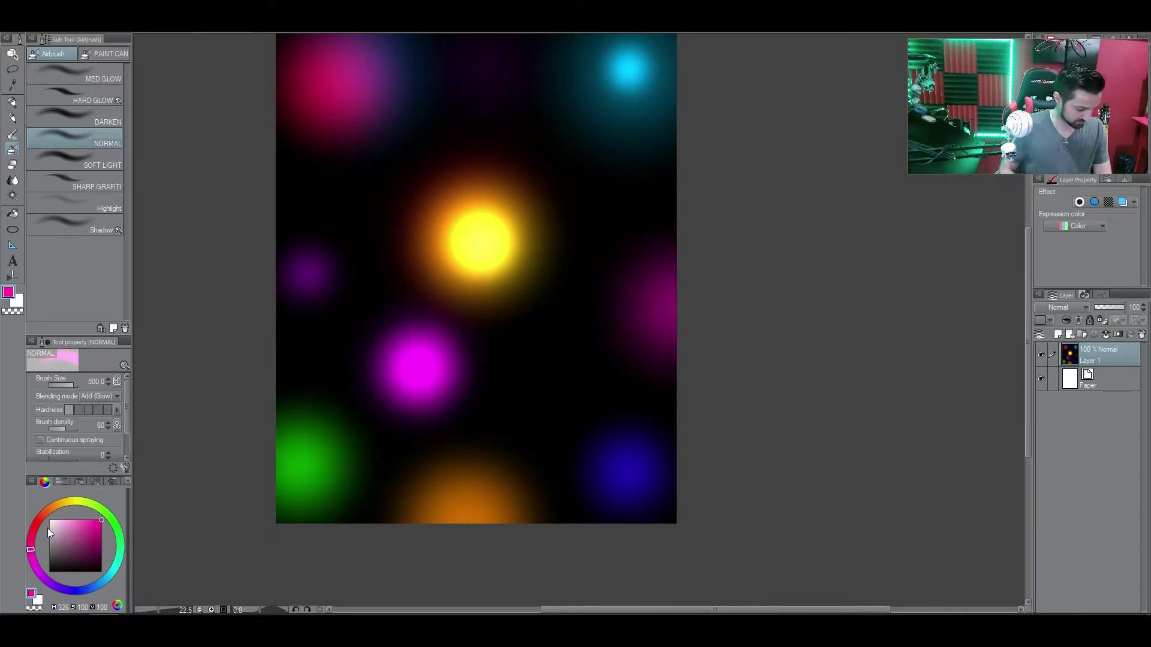
pyautogui.hotkey('ctrl', 'z')
pyautogui.press('[')
pyautogui.press('[')
pyautogui.click(418, 367)
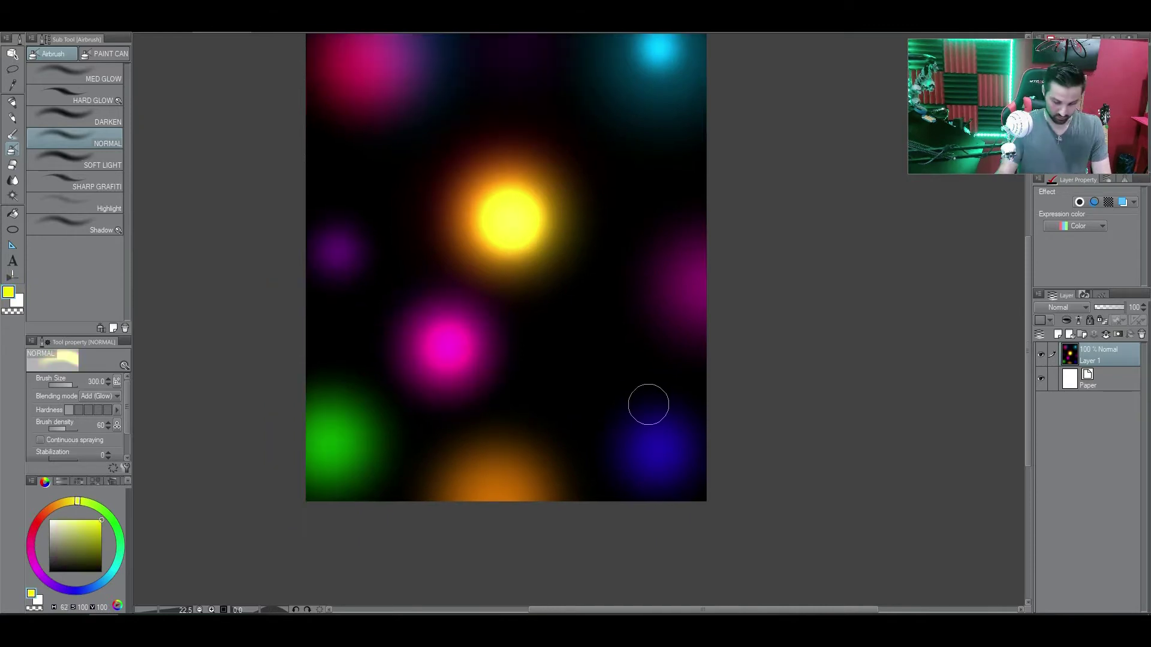
pyautogui.press(']')
pyautogui.press(']')
pyautogui.click(328, 446)
pyautogui.click(328, 443)
pyautogui.hotkey('ctrl', 'z')
pyautogui.hotkey('ctrl', 'z')
# Add a blue-green glow at size 700 over the green glow in the canvas's lower left corner.
pyautogui.click(120, 562)
pyautogui.press(']')
pyautogui.press(']')
pyautogui.click(326, 446)
# Brighten the blue glow in the canvas's lower right corner with its own sampled colour and a smaller airbrush.
pyautogui.keyDown('alt'); pyautogui.click(658, 450); pyautogui.keyUp('alt')
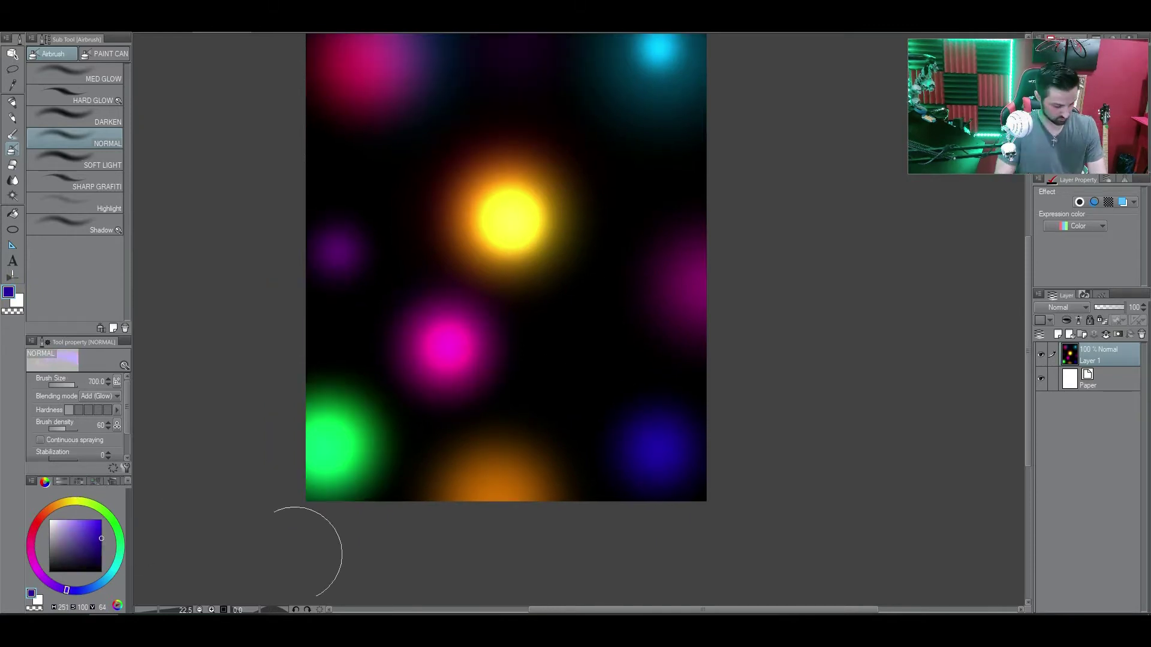
pyautogui.moveTo(294, 555); pyautogui.dragTo(277, 567)
pyautogui.press('[')
pyautogui.press('[')
pyautogui.click(634, 461)
pyautogui.click(482, 509)
pyautogui.hotkey('ctrl', 'z')
# Draw small light blue loops around the yellow glow's upper part with the HARD GLOW airbrush, hue 202, size 80.
pyautogui.moveTo(504, 420); pyautogui.dragTo(491, 482)
pyautogui.click(79, 501)
pyautogui.click(75, 73)
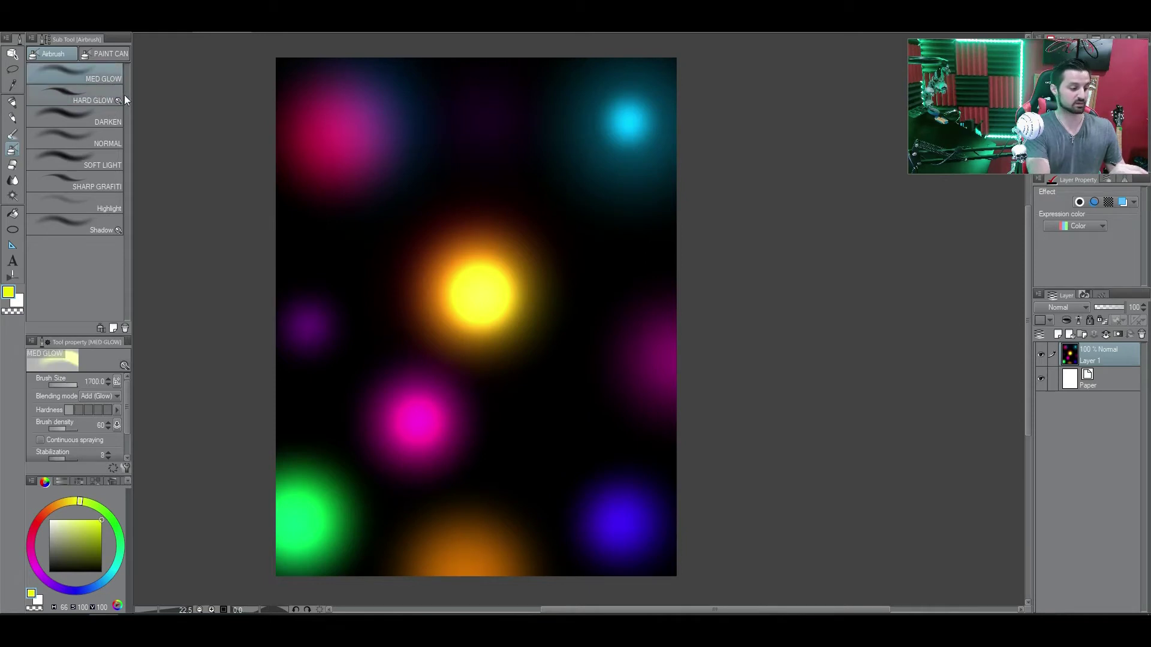
pyautogui.click(94, 100)
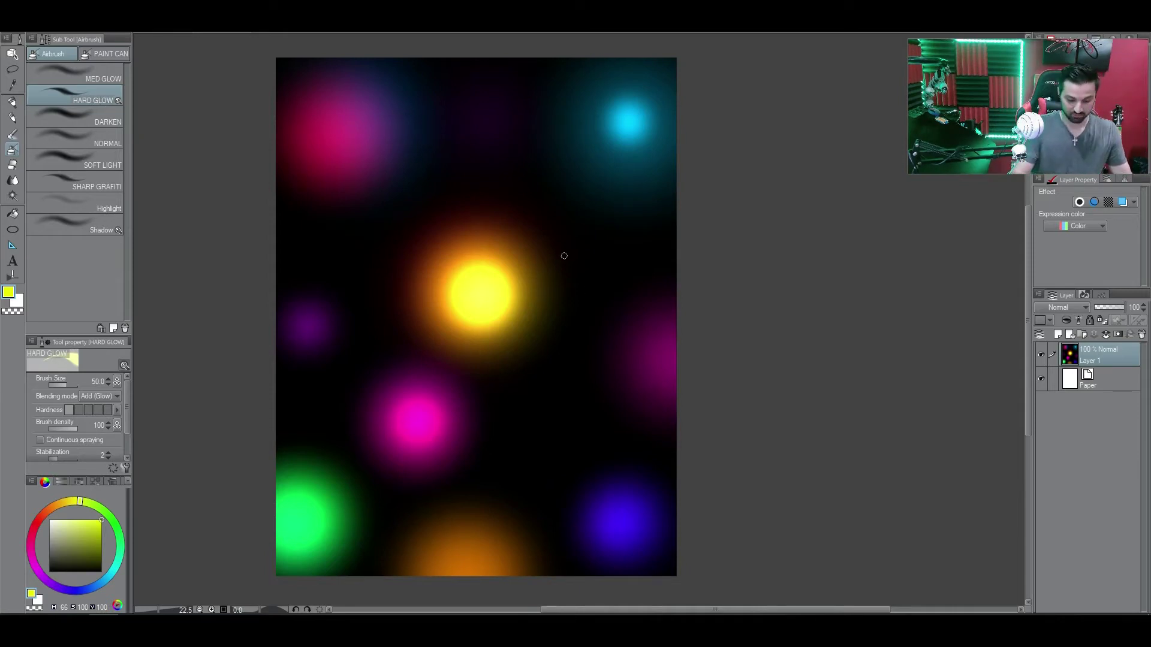
pyautogui.press(']')
pyautogui.press(']')
pyautogui.press(']')
pyautogui.press(']')
pyautogui.press(']')
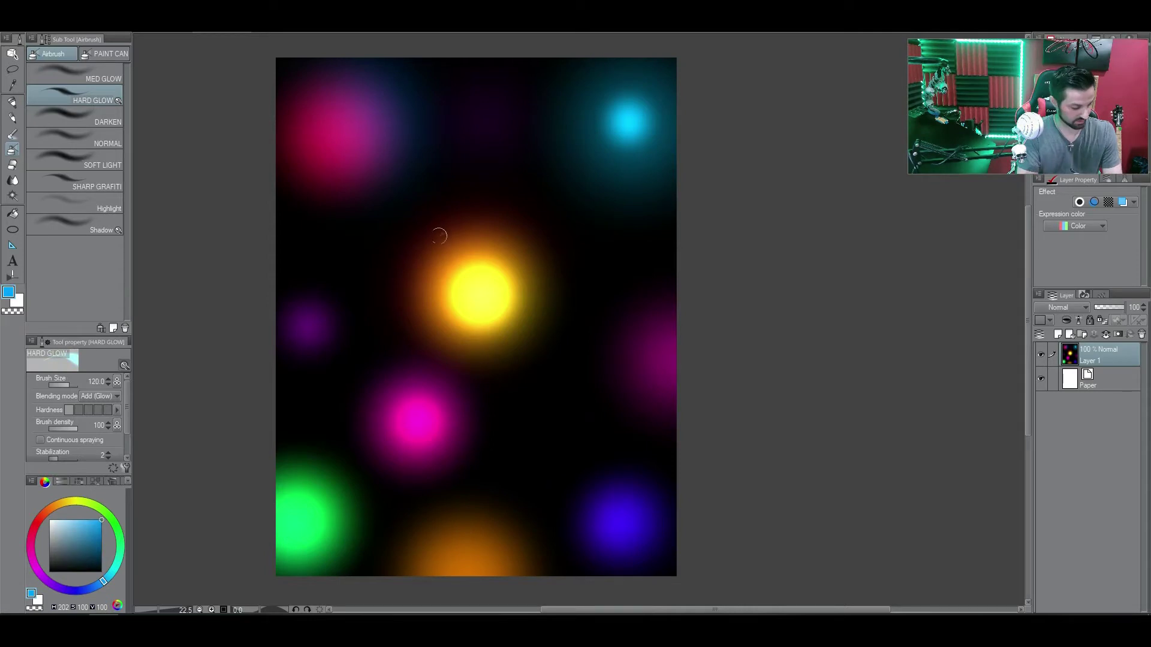
pyautogui.moveTo(440, 235)
pyautogui.mouseDown()
pyautogui.moveTo(423, 266)
pyautogui.moveTo(422, 312)
pyautogui.mouseUp()
pyautogui.press('[')
pyautogui.press('[')
pyautogui.moveTo(489, 230); pyautogui.dragTo(525, 255)
pyautogui.moveTo(447, 264); pyautogui.dragTo(441, 288)
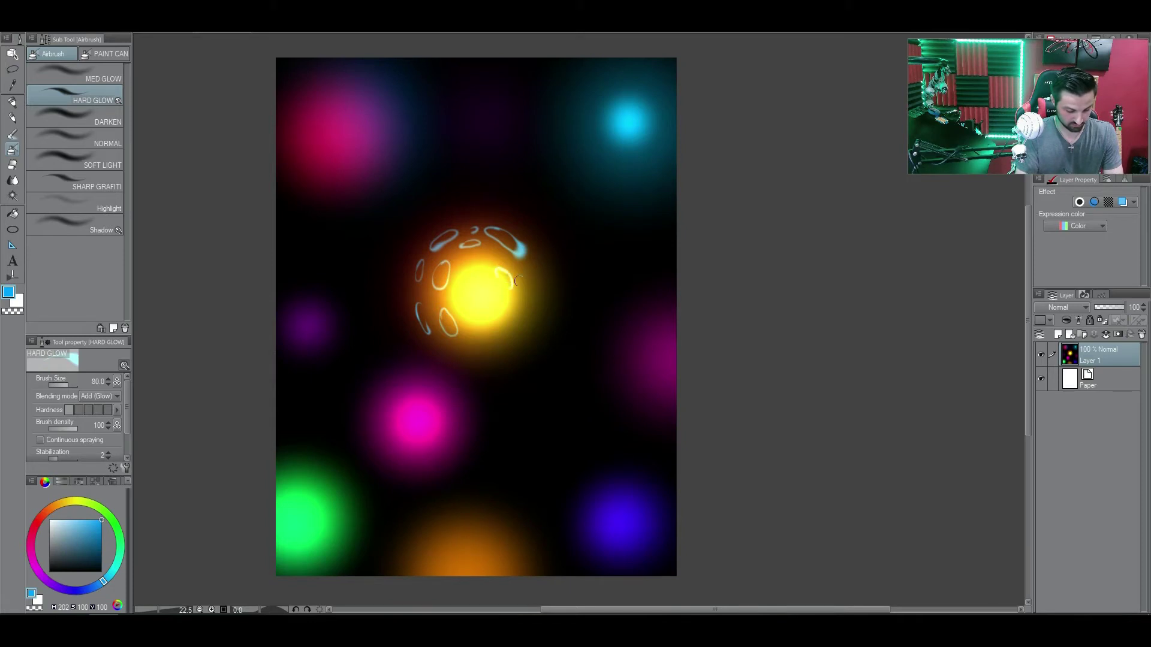
# Cover the rest of the yellow ball with light blue loops and outline its rim.
pyautogui.moveTo(529, 277); pyautogui.dragTo(524, 324)
pyautogui.moveTo(476, 338)
pyautogui.mouseDown()
pyautogui.moveTo(505, 337)
pyautogui.moveTo(466, 356)
pyautogui.mouseUp()
pyautogui.moveTo(533, 254); pyautogui.dragTo(547, 280)
pyautogui.moveTo(531, 334); pyautogui.dragTo(497, 358)
pyautogui.moveTo(470, 278); pyautogui.dragTo(456, 305)
pyautogui.moveTo(459, 245)
pyautogui.mouseDown()
pyautogui.moveTo(433, 304)
pyautogui.moveTo(489, 247)
pyautogui.mouseUp()
pyautogui.moveTo(453, 262); pyautogui.dragTo(472, 257)
pyautogui.moveTo(546, 345); pyautogui.dragTo(545, 326)
pyautogui.moveTo(409, 244)
pyautogui.mouseDown()
pyautogui.moveTo(421, 240)
pyautogui.moveTo(430, 310)
pyautogui.mouseUp()
pyautogui.moveTo(441, 318); pyautogui.dragTo(505, 328)
pyautogui.moveTo(531, 254)
pyautogui.mouseDown()
pyautogui.moveTo(544, 294)
pyautogui.moveTo(474, 354)
pyautogui.mouseUp()
pyautogui.moveTo(423, 246); pyautogui.dragTo(408, 342)
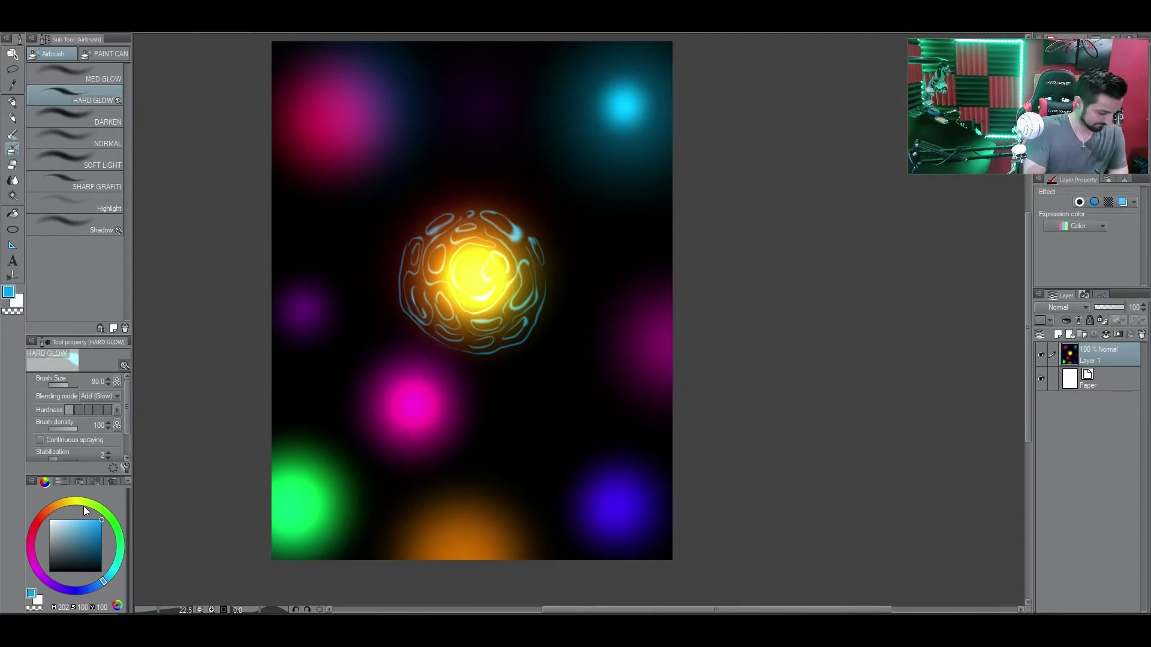
# Draw a multicoloured spiral over the red glow at size 150, in red, orange, yellow, green, blue and purple strokes.
pyautogui.click(37, 523)
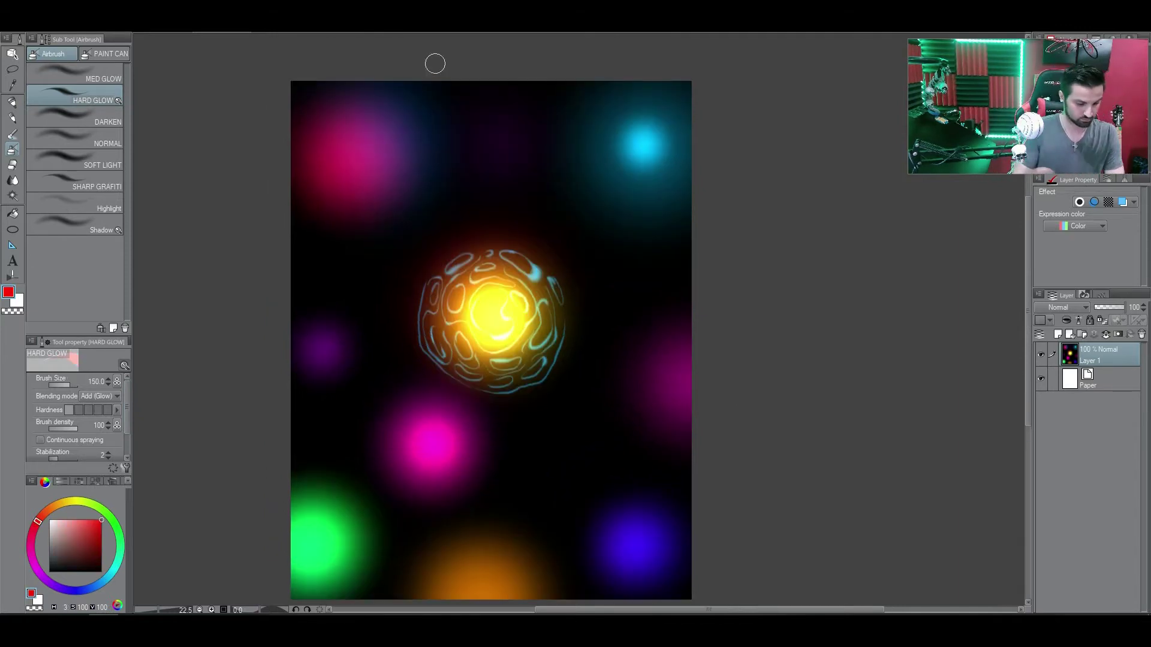
pyautogui.click(53, 507)
pyautogui.moveTo(334, 99)
pyautogui.mouseDown()
pyautogui.moveTo(371, 219)
pyautogui.moveTo(368, 105)
pyautogui.mouseUp()
pyautogui.click(73, 502)
pyautogui.moveTo(365, 103); pyautogui.dragTo(310, 180)
pyautogui.click(118, 532)
pyautogui.moveTo(355, 211)
pyautogui.mouseDown()
pyautogui.moveTo(347, 126)
pyautogui.moveTo(385, 187)
pyautogui.moveTo(354, 192)
pyautogui.mouseUp()
pyautogui.click(119, 553)
pyautogui.moveTo(394, 171)
pyautogui.mouseDown()
pyautogui.moveTo(349, 174)
pyautogui.moveTo(364, 164)
pyautogui.mouseUp()
pyautogui.click(74, 591)
pyautogui.click(50, 582)
pyautogui.moveTo(331, 122); pyautogui.dragTo(326, 184)
# Outline the magenta ball below the yellow one with light blue strokes and a wisp rising from its top.
pyautogui.click(31, 547)
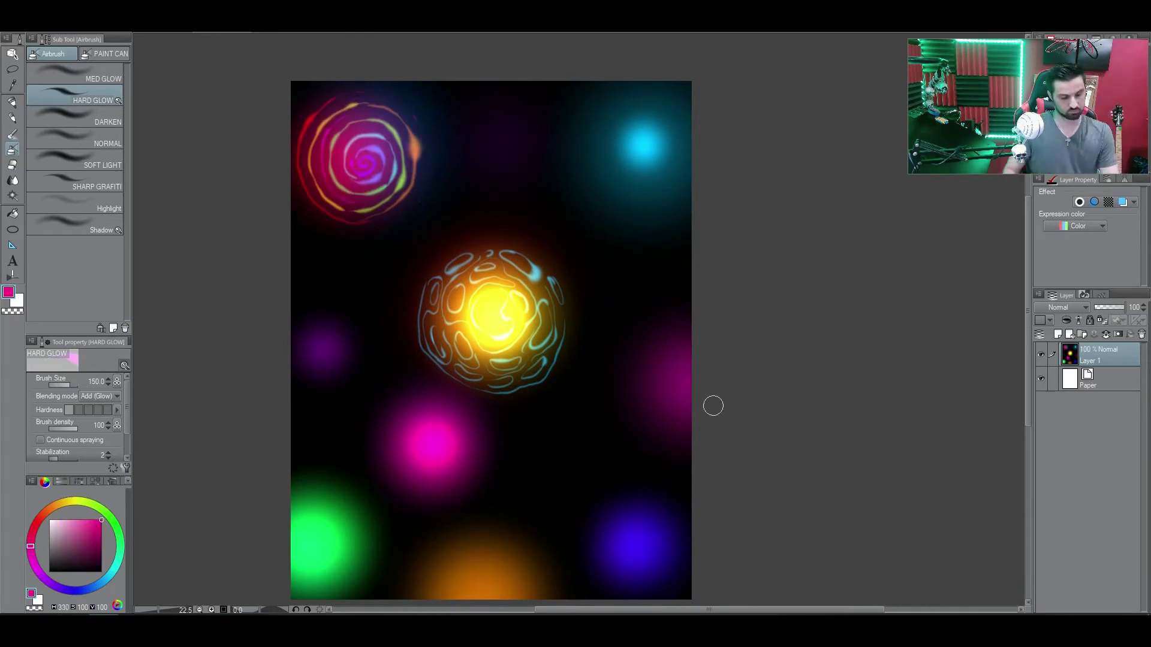
pyautogui.moveTo(491, 384); pyautogui.dragTo(494, 323)
pyautogui.click(91, 504)
pyautogui.click(109, 577)
pyautogui.moveTo(418, 312); pyautogui.dragTo(393, 363)
pyautogui.moveTo(484, 362); pyautogui.dragTo(440, 403)
pyautogui.moveTo(440, 403); pyautogui.dragTo(384, 410)
pyautogui.moveTo(413, 311); pyautogui.dragTo(426, 297)
pyautogui.moveTo(386, 408)
pyautogui.mouseDown()
pyautogui.moveTo(498, 407)
pyautogui.moveTo(487, 413)
pyautogui.mouseUp()
# Draw more light blue contour lines across the magenta ball and undo the last strokes.
pyautogui.moveTo(379, 373)
pyautogui.mouseDown()
pyautogui.moveTo(473, 437)
pyautogui.moveTo(466, 356)
pyautogui.mouseUp()
pyautogui.moveTo(451, 384)
pyautogui.mouseDown()
pyautogui.moveTo(492, 367)
pyautogui.moveTo(498, 342)
pyautogui.moveTo(569, 377)
pyautogui.mouseUp()
pyautogui.moveTo(498, 362)
pyautogui.mouseDown()
pyautogui.moveTo(504, 335)
pyautogui.moveTo(553, 367)
pyautogui.mouseUp()
pyautogui.hotkey('ctrl', 'z')
pyautogui.hotkey('ctrl', 'z')
pyautogui.hotkey('ctrl', 'z')
pyautogui.hotkey('ctrl', 'z')
pyautogui.hotkey('ctrl', 'z')
pyautogui.hotkey('ctrl', 'z')
# Draw green strokes with hue 109 around the light blue glow and wide planet-like rings across it.
pyautogui.moveTo(851, 381); pyautogui.dragTo(831, 487)
pyautogui.click(110, 517)
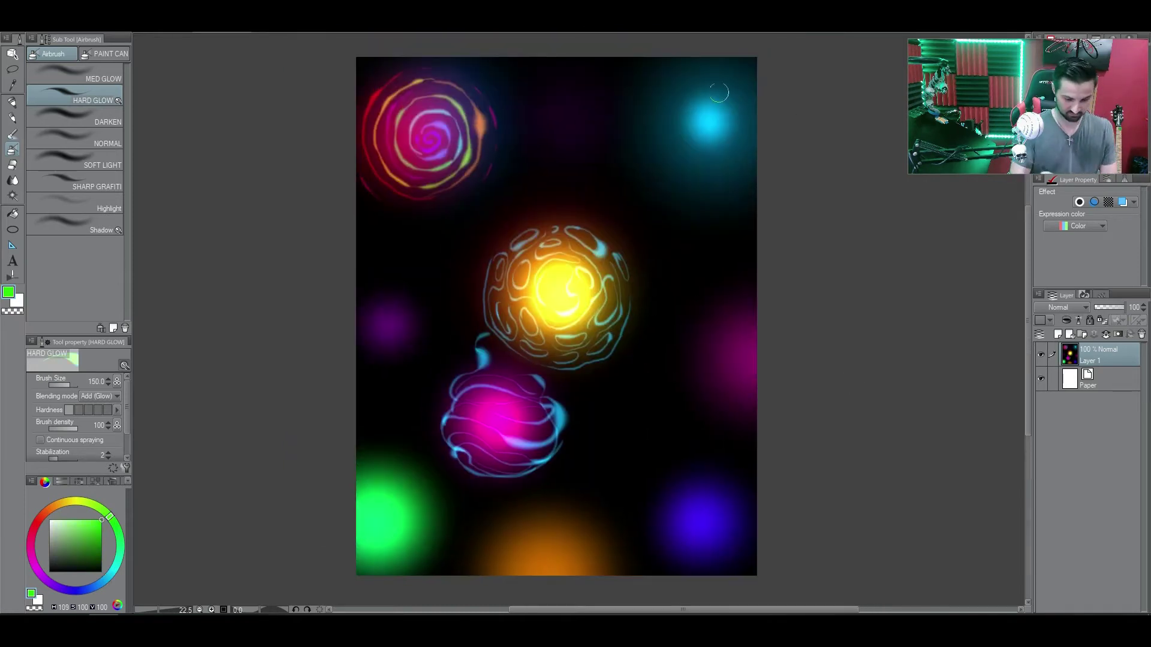
pyautogui.moveTo(719, 92)
pyautogui.mouseDown()
pyautogui.moveTo(681, 111)
pyautogui.moveTo(747, 105)
pyautogui.mouseUp()
pyautogui.moveTo(666, 135)
pyautogui.mouseDown()
pyautogui.moveTo(740, 157)
pyautogui.moveTo(681, 138)
pyautogui.moveTo(756, 114)
pyautogui.mouseUp()
pyautogui.moveTo(602, 156)
pyautogui.mouseDown()
pyautogui.moveTo(768, 114)
pyautogui.moveTo(757, 137)
pyautogui.mouseUp()
pyautogui.moveTo(623, 171); pyautogui.dragTo(757, 142)
# Surround the magenta glow on the canvas's right edge with curved red contour strokes.
pyautogui.moveTo(720, 335)
pyautogui.mouseDown()
pyautogui.moveTo(708, 222)
pyautogui.moveTo(713, 232)
pyautogui.mouseUp()
pyautogui.click(34, 528)
pyautogui.moveTo(659, 215)
pyautogui.mouseDown()
pyautogui.moveTo(681, 329)
pyautogui.moveTo(690, 323)
pyautogui.mouseUp()
pyautogui.moveTo(688, 219); pyautogui.dragTo(676, 311)
pyautogui.moveTo(627, 281); pyautogui.dragTo(645, 326)
pyautogui.moveTo(648, 205); pyautogui.dragTo(618, 290)
pyautogui.moveTo(637, 319); pyautogui.dragTo(694, 346)
pyautogui.moveTo(647, 383); pyautogui.dragTo(685, 351)
# Draw yellow contour arcs with hue 65 over the green corner glow and yellow ellipses around the orange bottom glow.
pyautogui.click(114, 524)
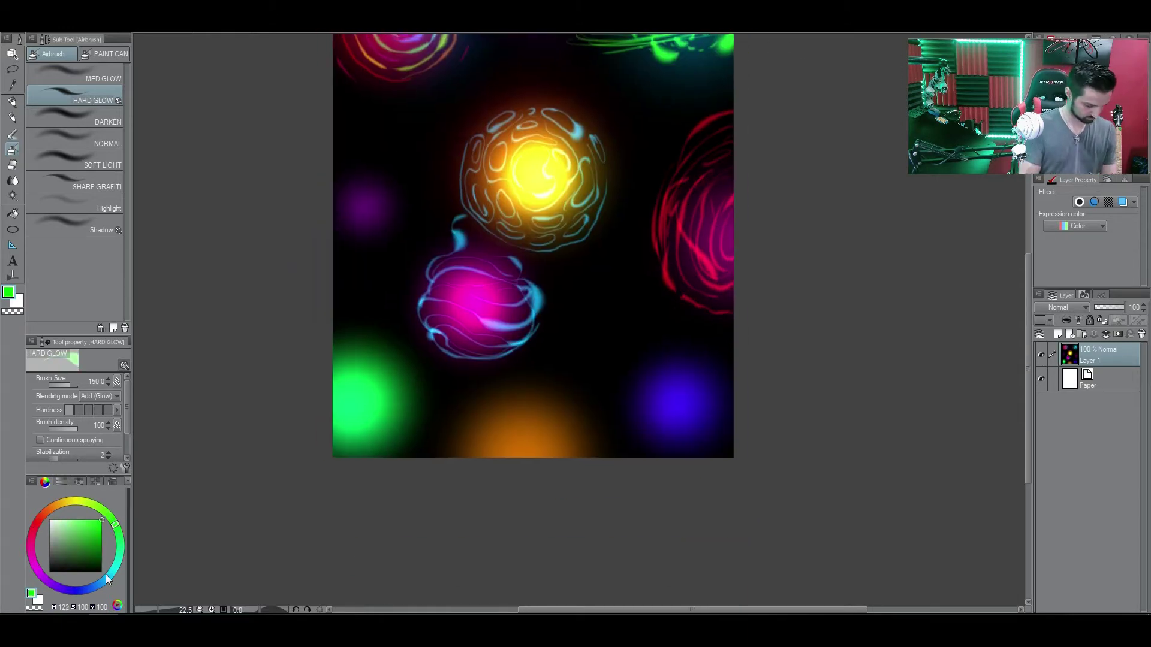
pyautogui.click(79, 502)
pyautogui.moveTo(334, 341)
pyautogui.mouseDown()
pyautogui.moveTo(424, 395)
pyautogui.moveTo(434, 457)
pyautogui.mouseUp()
pyautogui.moveTo(610, 456)
pyautogui.mouseDown()
pyautogui.moveTo(457, 447)
pyautogui.moveTo(545, 430)
pyautogui.mouseUp()
pyautogui.moveTo(448, 407); pyautogui.dragTo(449, 457)
pyautogui.moveTo(333, 364); pyautogui.dragTo(401, 457)
pyautogui.moveTo(334, 393); pyautogui.dragTo(385, 457)
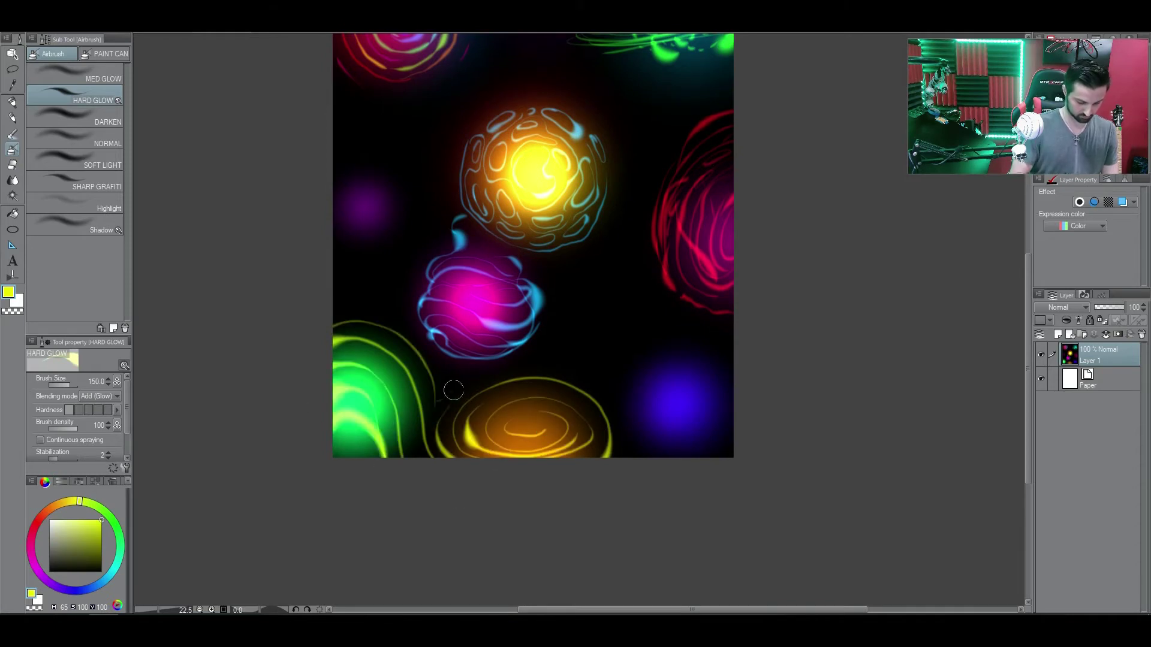
# Draw yellow arcs around the blue lower right glow and a wavy horizon line across the canvas above the bottom glows.
pyautogui.moveTo(453, 390); pyautogui.dragTo(632, 457)
pyautogui.moveTo(591, 367); pyautogui.dragTo(677, 456)
pyautogui.moveTo(621, 360); pyautogui.dragTo(719, 457)
pyautogui.moveTo(658, 382); pyautogui.dragTo(677, 454)
pyautogui.moveTo(334, 310)
pyautogui.mouseDown()
pyautogui.moveTo(524, 355)
pyautogui.moveTo(634, 343)
pyautogui.moveTo(776, 380)
pyautogui.mouseUp()
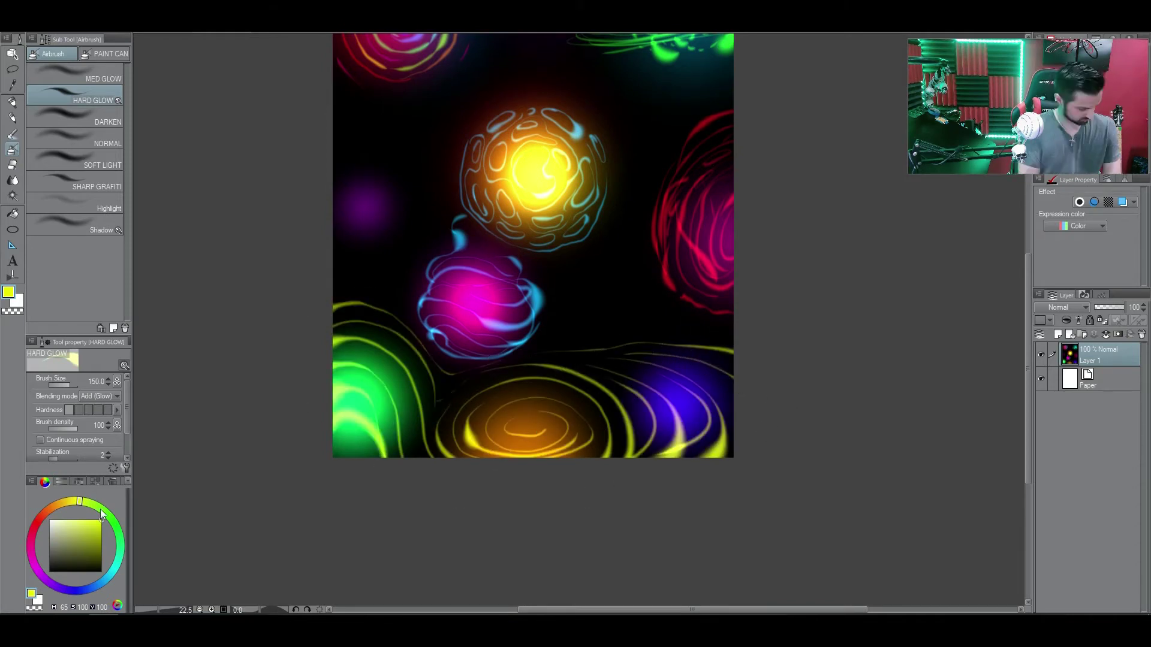
# Blend a red glow into the upper right side of the blue corner glow with the MED GLOW airbrush.
pyautogui.click(36, 524)
pyautogui.click(74, 74)
pyautogui.press('[')
pyautogui.moveTo(678, 375); pyautogui.dragTo(710, 419)
# Brighten the small purple glow near the canvas's left edge and surround it with a blue glow of hue 243.
pyautogui.moveTo(351, 201); pyautogui.dragTo(367, 219)
pyautogui.click(76, 501)
pyautogui.moveTo(367, 190); pyautogui.dragTo(387, 210)
pyautogui.click(32, 557)
pyautogui.click(105, 580)
pyautogui.scroll(-2, 655, 339)
pyautogui.click(77, 501)
pyautogui.hotkey('ctrl', 'z')
pyautogui.click(74, 591)
pyautogui.click(406, 285)
# Draw flowing teal lines from the canvas's top edge down past the yellow ball with the HARD GLOW airbrush at size 150.
pyautogui.click(74, 96)
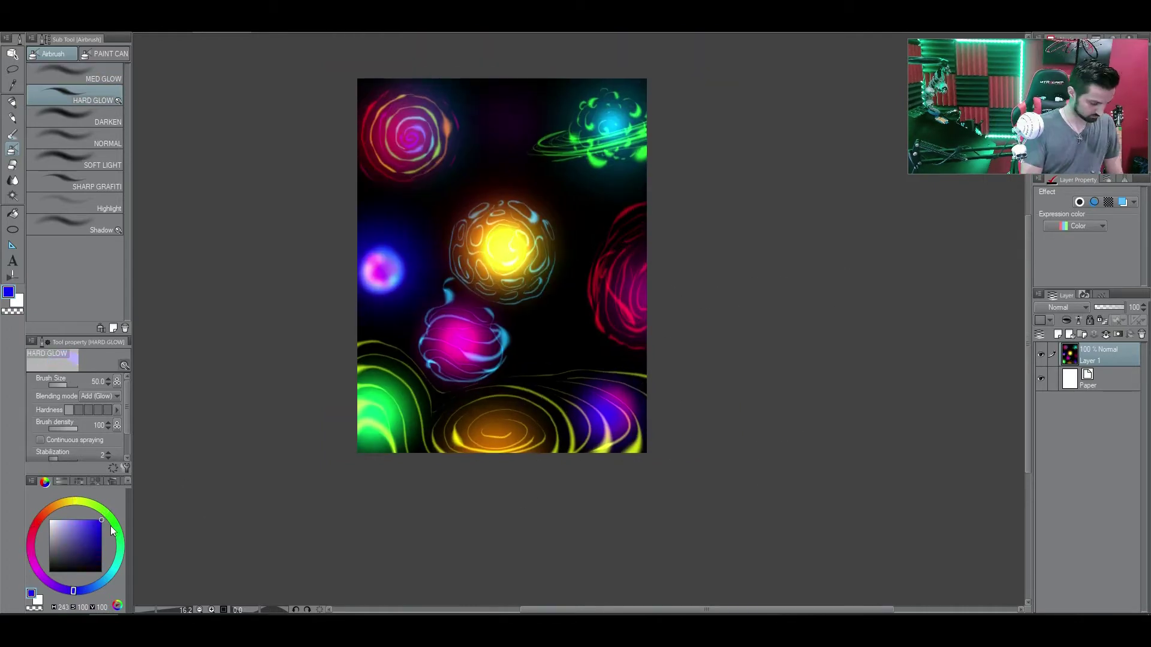
pyautogui.click(117, 564)
pyautogui.press(']')
pyautogui.press(']')
pyautogui.press(']')
pyautogui.press(']')
pyautogui.press(']')
pyautogui.press(']')
pyautogui.moveTo(506, 79); pyautogui.dragTo(482, 165)
# Add flowing red lines beside the teal ones and purple lines with hue 284 between the top glows.
pyautogui.click(34, 528)
pyautogui.moveTo(408, 336)
pyautogui.mouseDown()
pyautogui.moveTo(479, 80)
pyautogui.moveTo(473, 193)
pyautogui.mouseUp()
pyautogui.click(44, 578)
pyautogui.moveTo(573, 80); pyautogui.dragTo(506, 174)
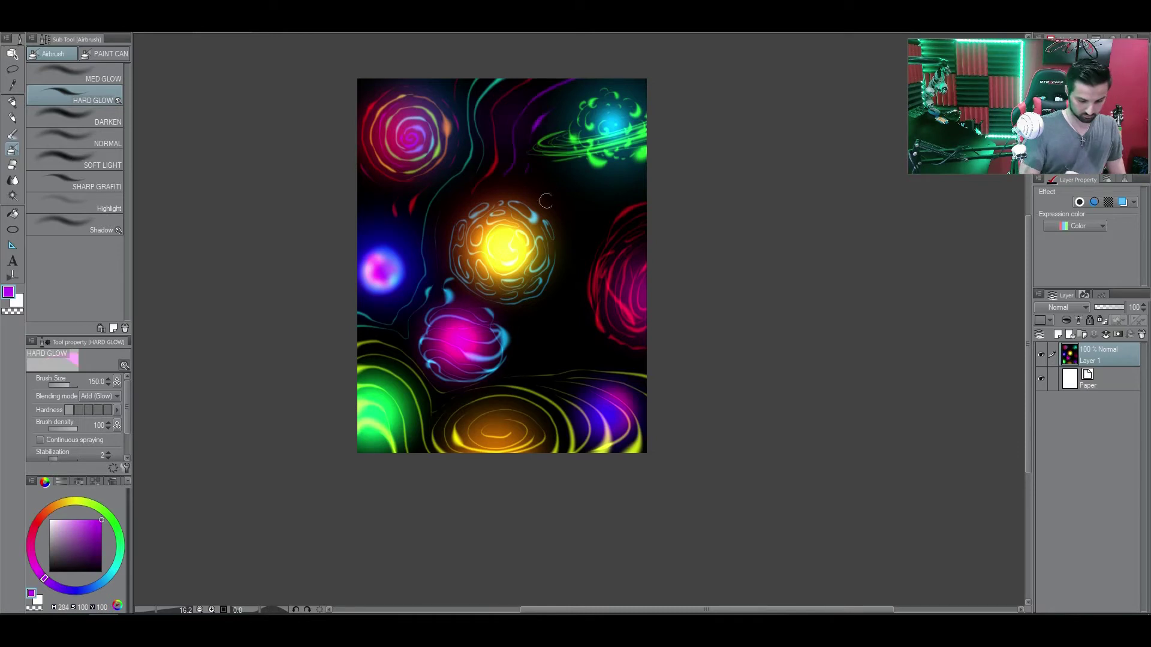
# Draw flowing purple, red and orange lines of hue 46 with the HARD GLOW airbrush around the yellow ball and the red planet.
pyautogui.moveTo(573, 241); pyautogui.dragTo(522, 336)
pyautogui.click(33, 530)
pyautogui.moveTo(590, 191); pyautogui.dragTo(521, 342)
pyautogui.click(64, 502)
pyautogui.moveTo(585, 322)
pyautogui.mouseDown()
pyautogui.moveTo(537, 365)
pyautogui.moveTo(516, 364)
pyautogui.mouseUp()
pyautogui.moveTo(639, 191); pyautogui.dragTo(600, 236)
pyautogui.moveTo(539, 173)
pyautogui.mouseDown()
pyautogui.moveTo(546, 207)
pyautogui.moveTo(536, 176)
pyautogui.mouseUp()
pyautogui.moveTo(498, 236); pyautogui.dragTo(569, 168)
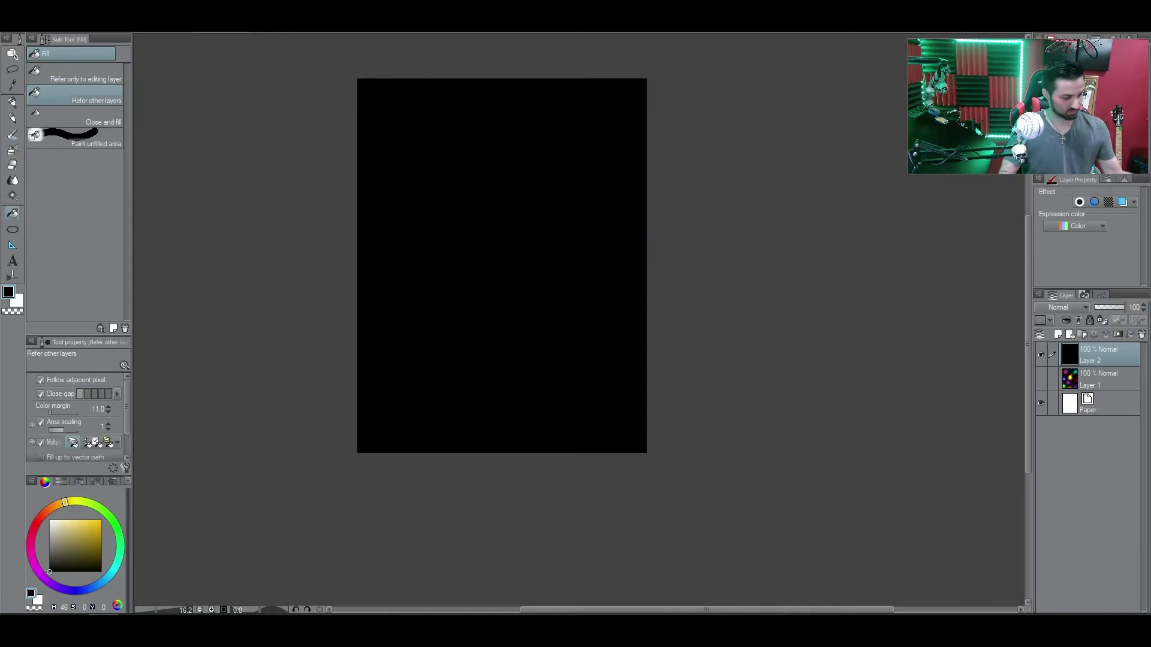
# Spread a red glow of hue 9 along the canvas's bottom edge of the black layer with MED GLOW at size 1500.
pyautogui.press('b')
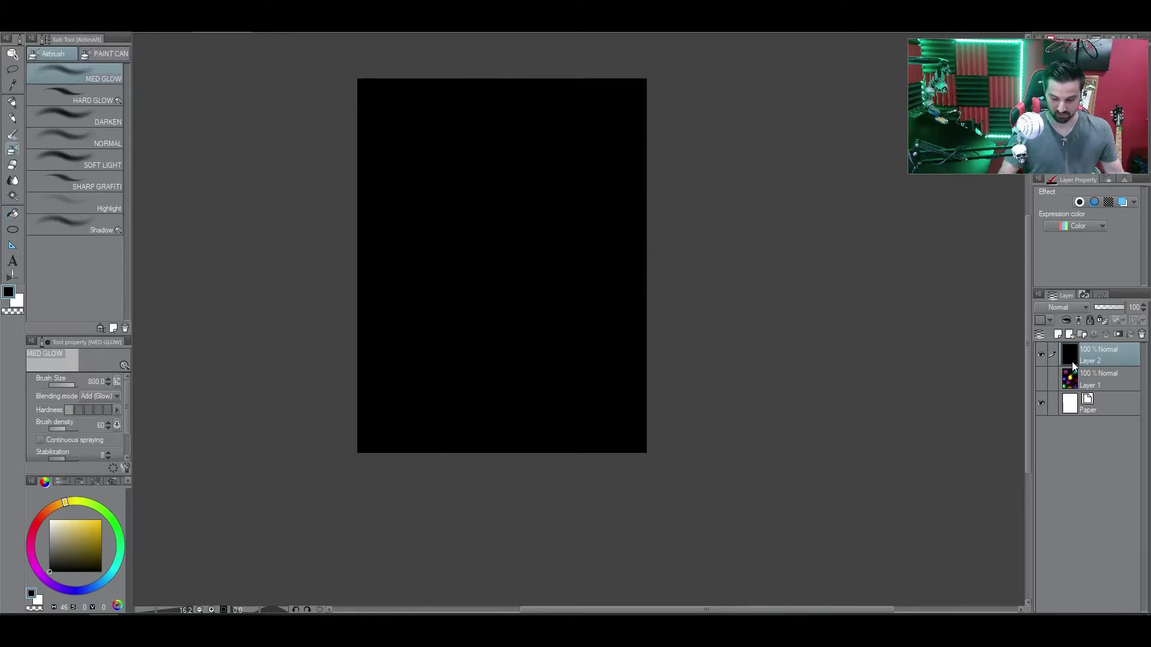
pyautogui.press('.')
pyautogui.click(109, 82)
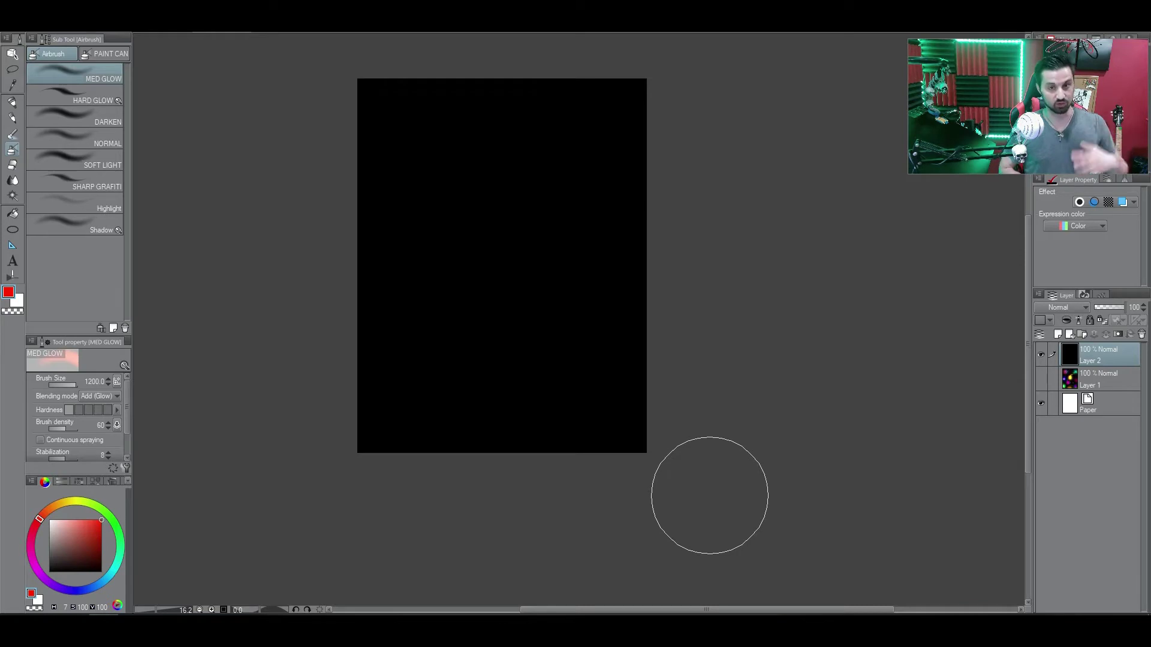
pyautogui.click(38, 521)
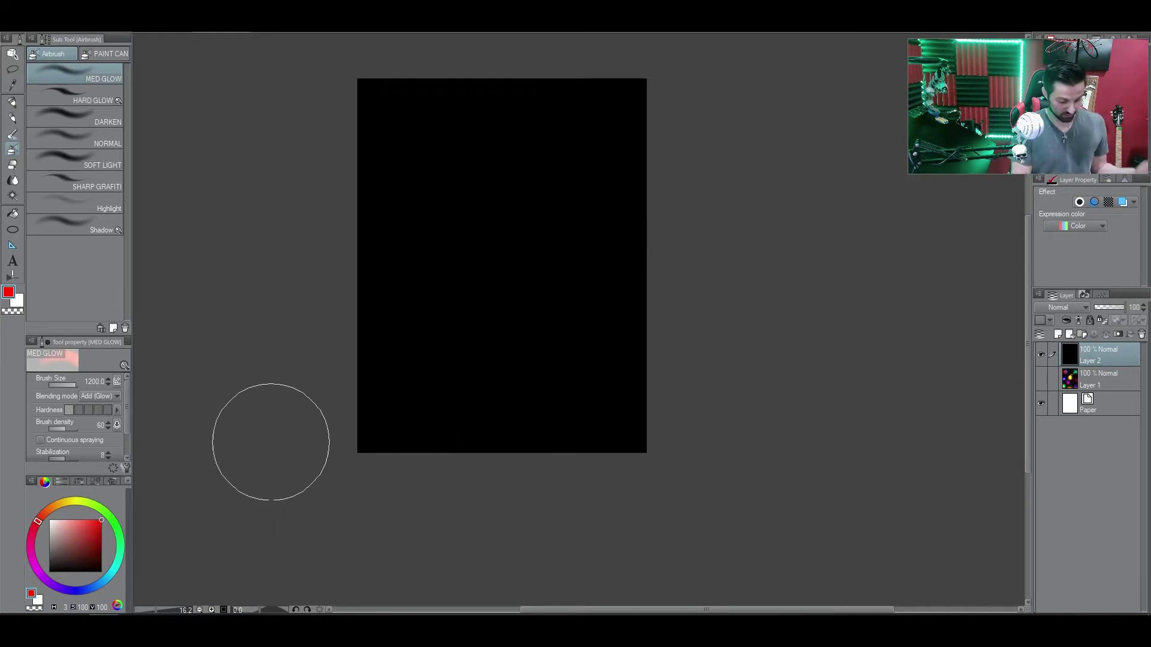
pyautogui.press(']')
pyautogui.click(40, 518)
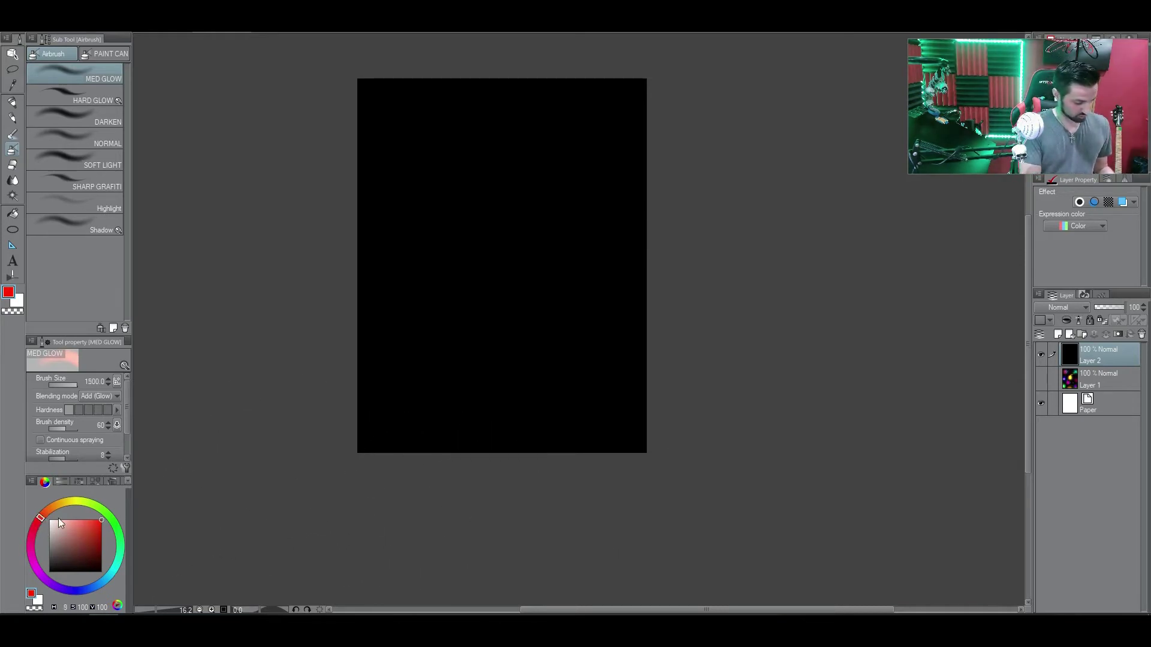
pyautogui.moveTo(288, 451); pyautogui.dragTo(773, 439)
# Paint wavy red flame strokes rising from the base across the canvas with MED GLOW at size 500.
pyautogui.press('[')
pyautogui.press('[')
pyautogui.press('[')
pyautogui.press('[')
pyautogui.press('[')
pyautogui.press('[')
pyautogui.moveTo(591, 210)
pyautogui.mouseDown()
pyautogui.moveTo(545, 354)
pyautogui.moveTo(533, 453)
pyautogui.mouseUp()
pyautogui.moveTo(441, 207); pyautogui.dragTo(400, 451)
pyautogui.moveTo(547, 105); pyautogui.dragTo(641, 444)
pyautogui.moveTo(405, 447); pyautogui.dragTo(429, 188)
pyautogui.moveTo(612, 117); pyautogui.dragTo(641, 443)
pyautogui.moveTo(367, 489); pyautogui.dragTo(395, 300)
# Layer orange strokes over the red flames at both sides of the canvas with MED GLOW at size 250.
pyautogui.moveTo(42, 516); pyautogui.dragTo(68, 523)
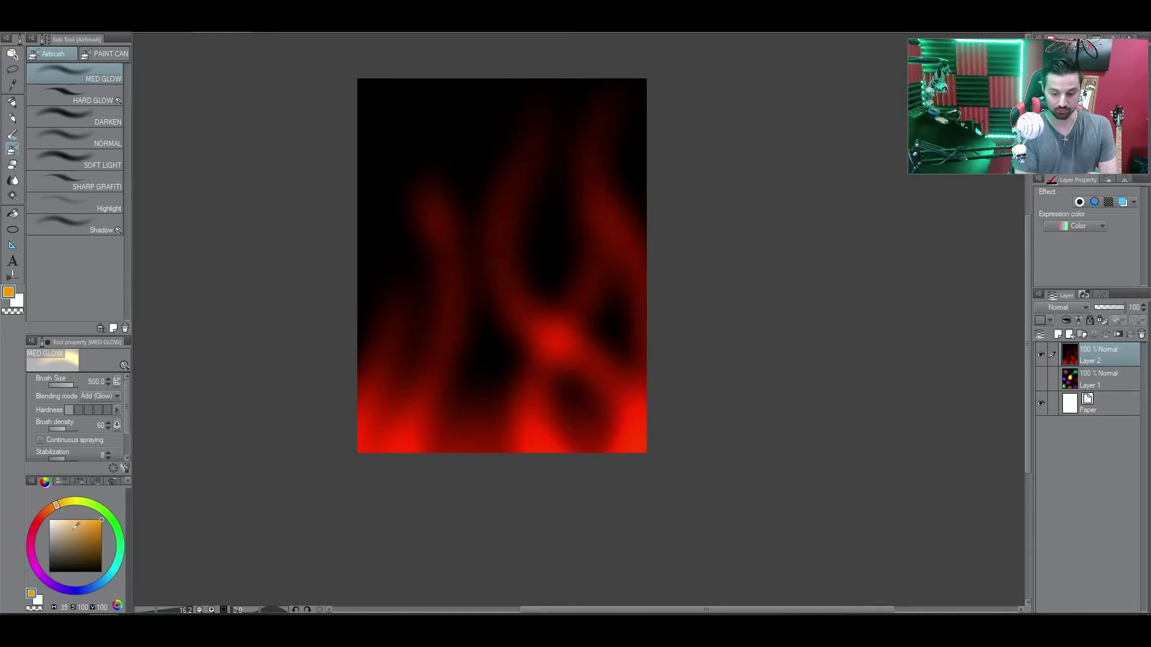
pyautogui.press('[')
pyautogui.press('[')
pyautogui.press('[')
pyautogui.moveTo(602, 101); pyautogui.dragTo(642, 299)
pyautogui.moveTo(535, 137)
pyautogui.mouseDown()
pyautogui.moveTo(513, 295)
pyautogui.moveTo(643, 451)
pyautogui.mouseUp()
pyautogui.moveTo(604, 259); pyautogui.dragTo(524, 452)
pyautogui.moveTo(425, 195); pyautogui.dragTo(402, 452)
pyautogui.moveTo(447, 360); pyautogui.dragTo(425, 452)
pyautogui.moveTo(488, 335); pyautogui.dragTo(458, 452)
pyautogui.hotkey('ctrl', 'z')
pyautogui.hotkey('ctrl', 'z')
# Add an orange flame stroke near the canvas's left edge and another through the dark gap at the lower centre.
pyautogui.moveTo(397, 297); pyautogui.dragTo(360, 414)
pyautogui.moveTo(477, 285); pyautogui.dragTo(470, 459)
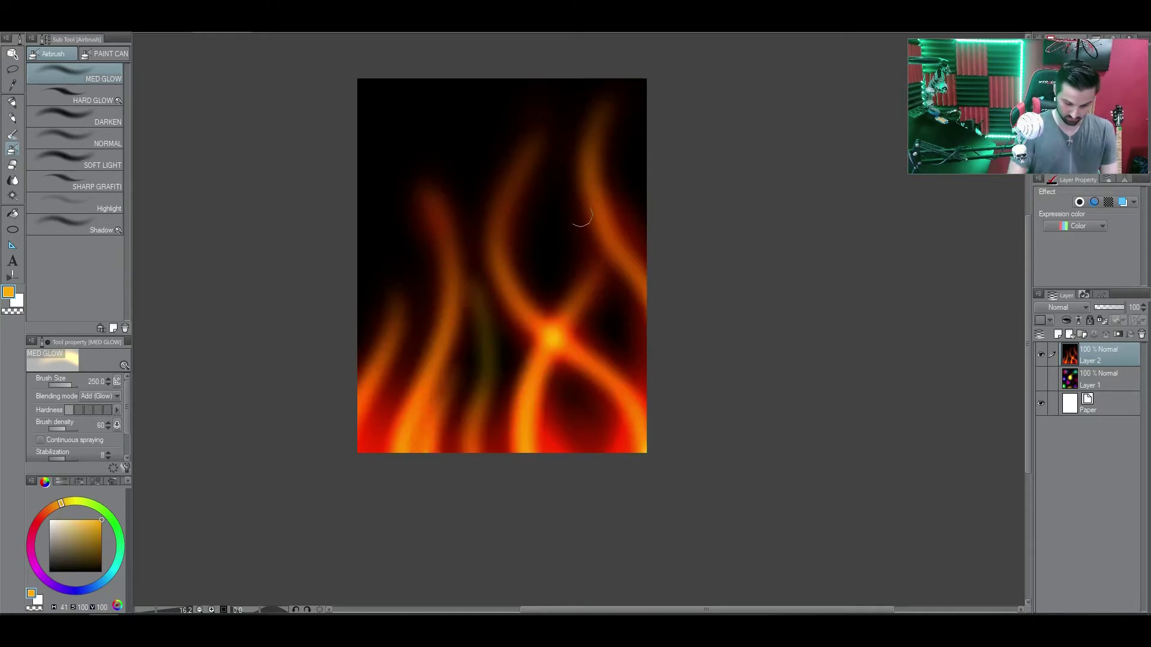
# Brighten the cores of all the flames with yellow strokes of hue 60 using MED GLOW at size 250.
pyautogui.click(75, 504)
pyautogui.moveTo(592, 147); pyautogui.dragTo(645, 303)
pyautogui.moveTo(522, 173); pyautogui.dragTo(643, 451)
pyautogui.moveTo(587, 288); pyautogui.dragTo(519, 452)
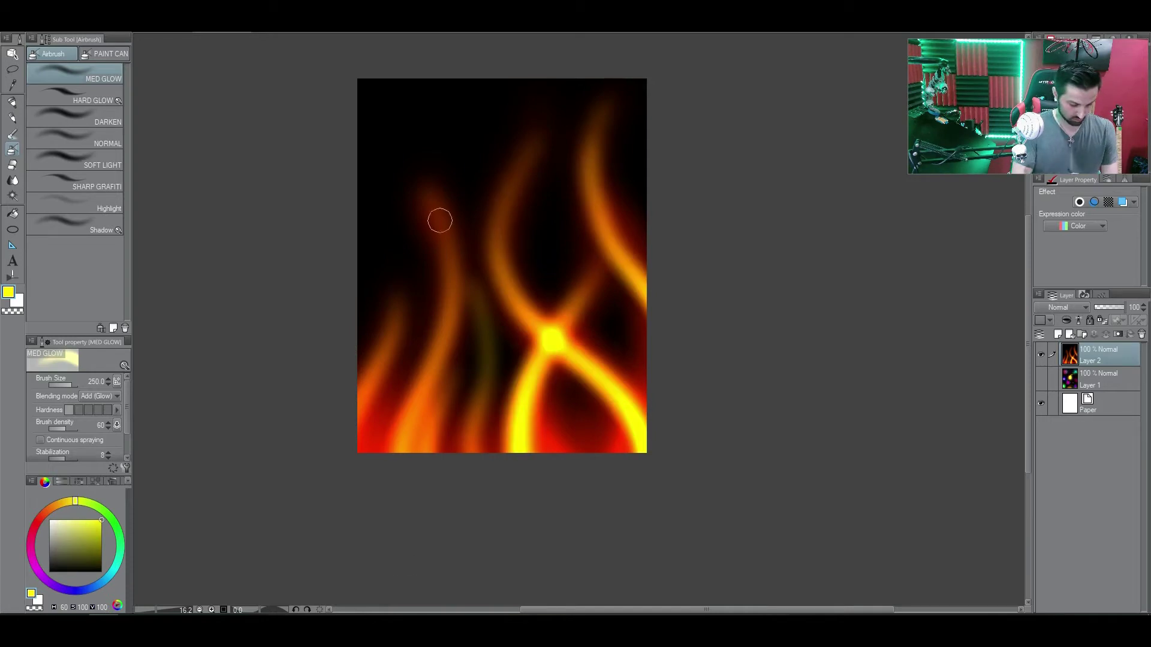
pyautogui.moveTo(440, 221); pyautogui.dragTo(401, 452)
pyautogui.moveTo(482, 300); pyautogui.dragTo(462, 452)
pyautogui.moveTo(399, 299); pyautogui.dragTo(359, 414)
# Refine the flames with orange-red HARD GLOW strokes of hue 20 at size 250, and tint them with blue MED GLOW at size 2000.
pyautogui.click(103, 101)
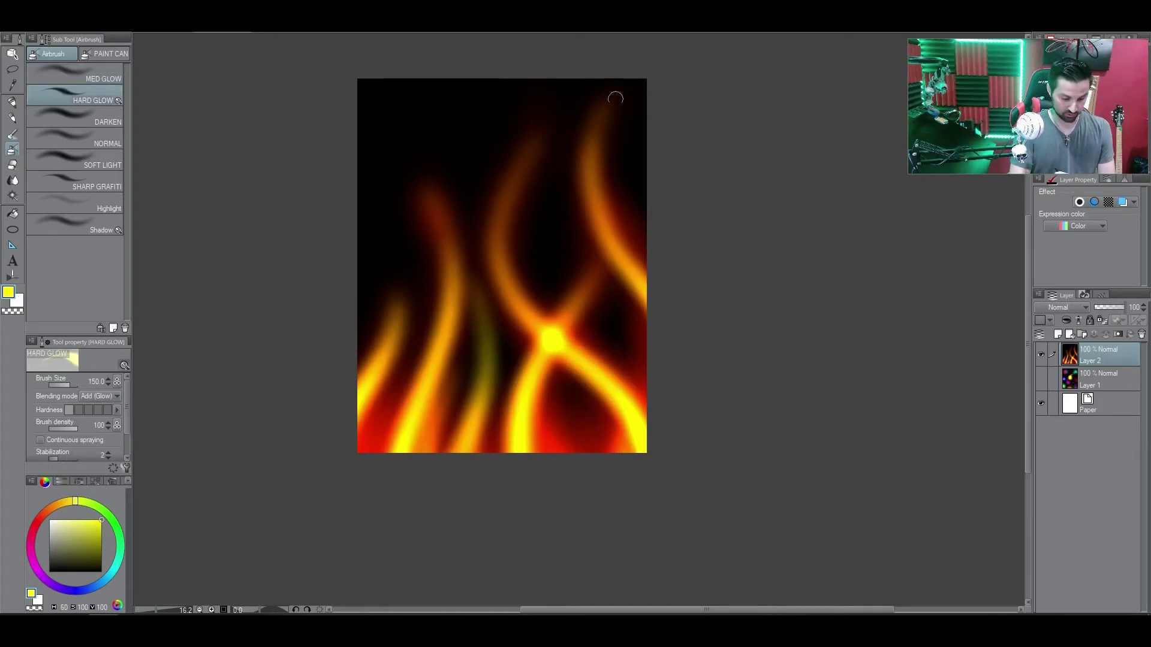
pyautogui.moveTo(602, 109)
pyautogui.mouseDown()
pyautogui.moveTo(608, 242)
pyautogui.moveTo(646, 293)
pyautogui.mouseUp()
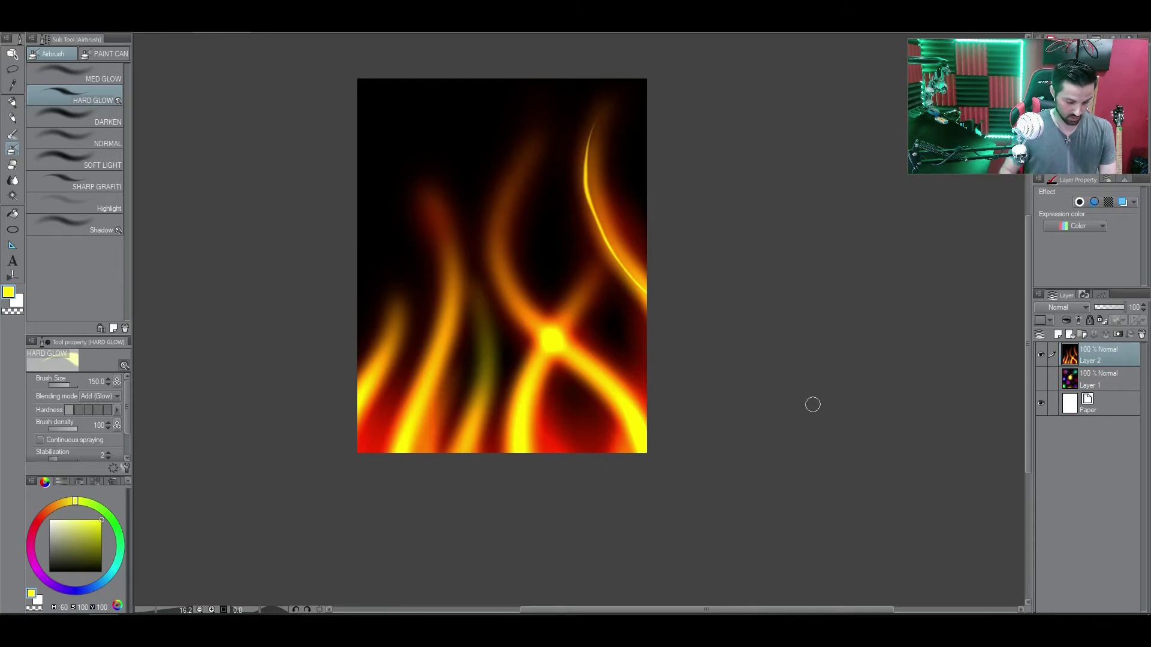
pyautogui.hotkey('ctrl', 'z')
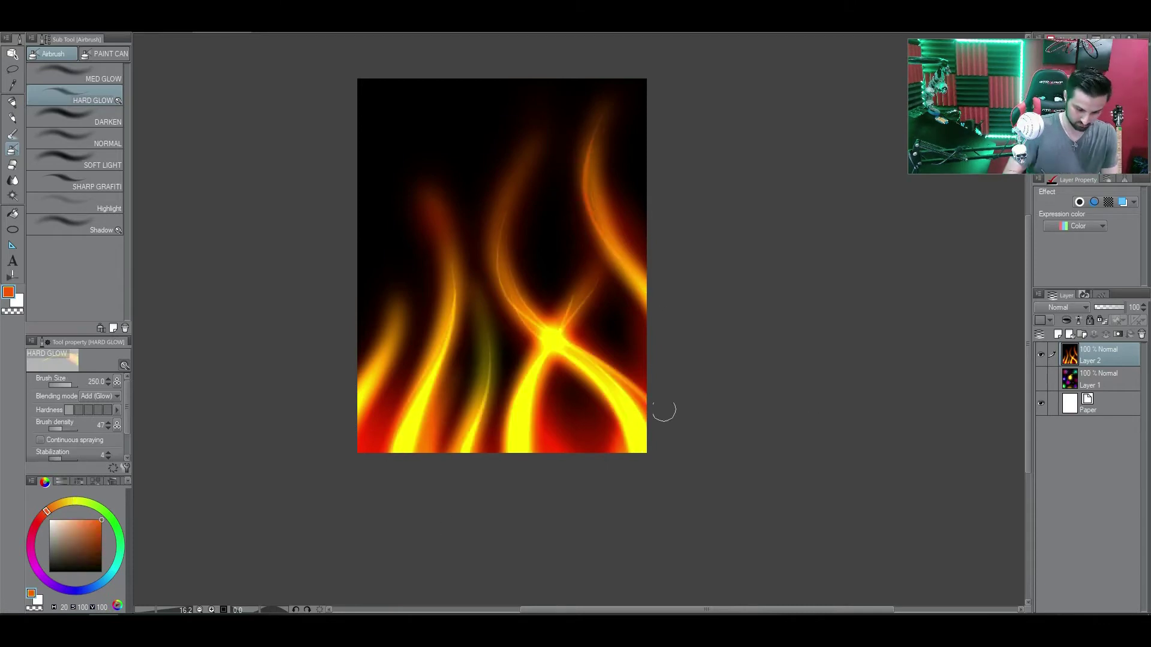
pyautogui.moveTo(600, 144); pyautogui.dragTo(646, 261)
pyautogui.moveTo(447, 231); pyautogui.dragTo(454, 326)
pyautogui.moveTo(456, 271); pyautogui.dragTo(366, 451)
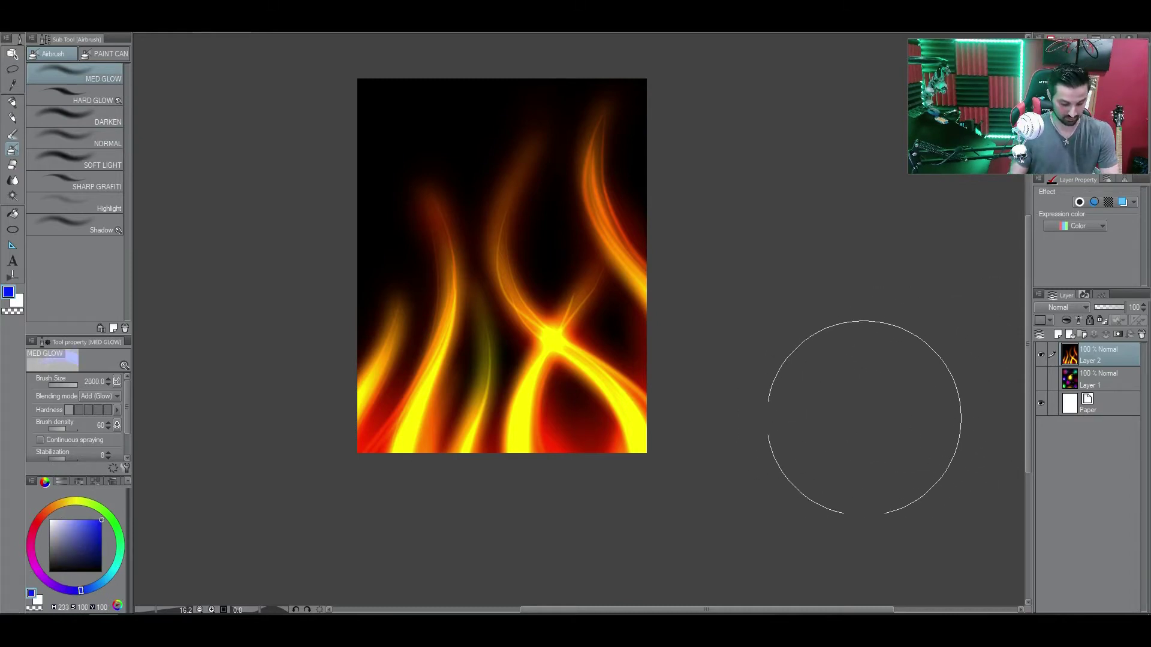
pyautogui.moveTo(874, 396)
pyautogui.mouseDown()
pyautogui.moveTo(178, 470)
pyautogui.moveTo(206, 388)
pyautogui.moveTo(473, 355)
pyautogui.moveTo(413, 335)
pyautogui.mouseUp()
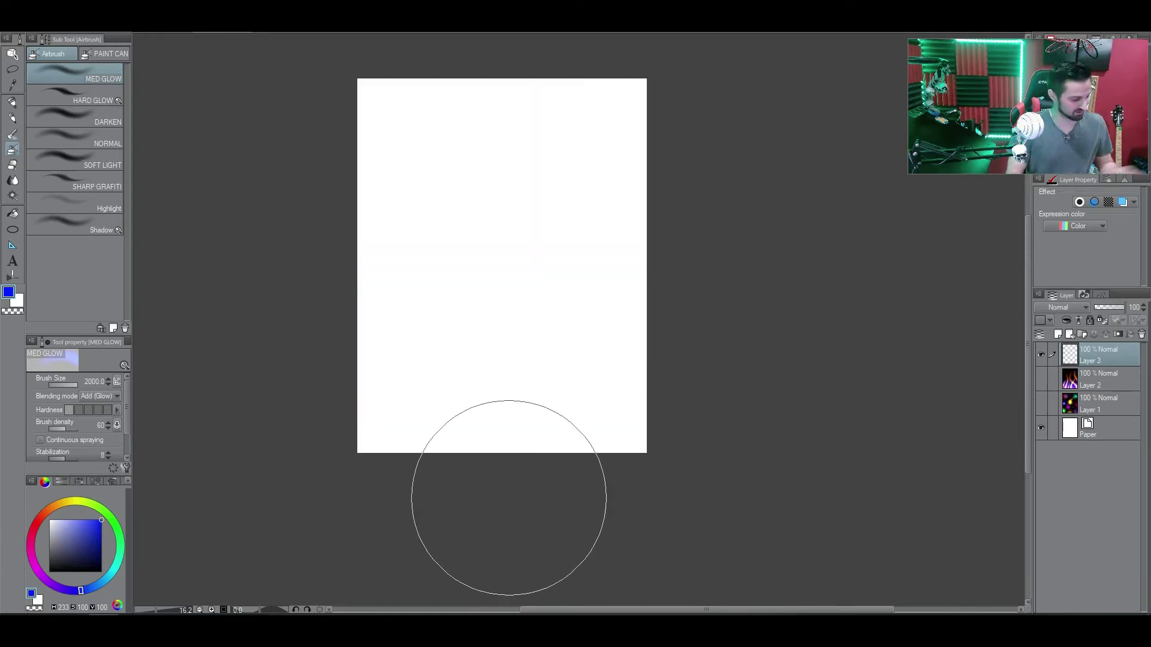
# Fill the new empty layer with solid black.
pyautogui.press('g')
pyautogui.click(49, 572)
pyautogui.click(439, 386)
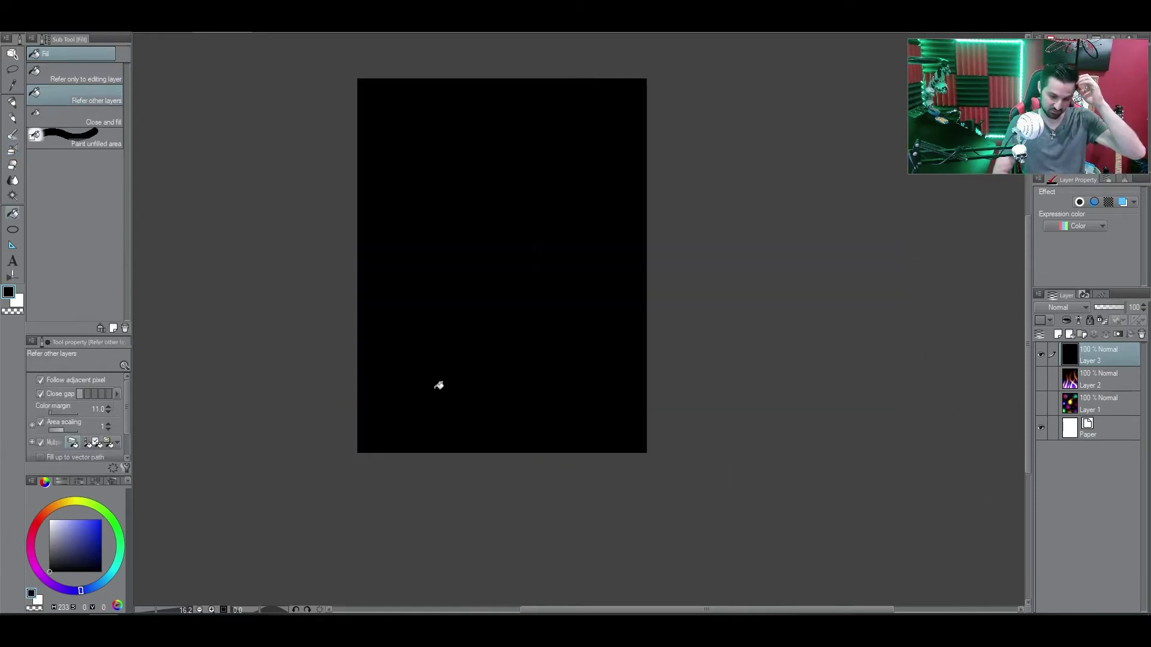
# Paint a round magenta glow of hue 311 near the canvas's centre with the MED GLOW airbrush.
pyautogui.press('b')
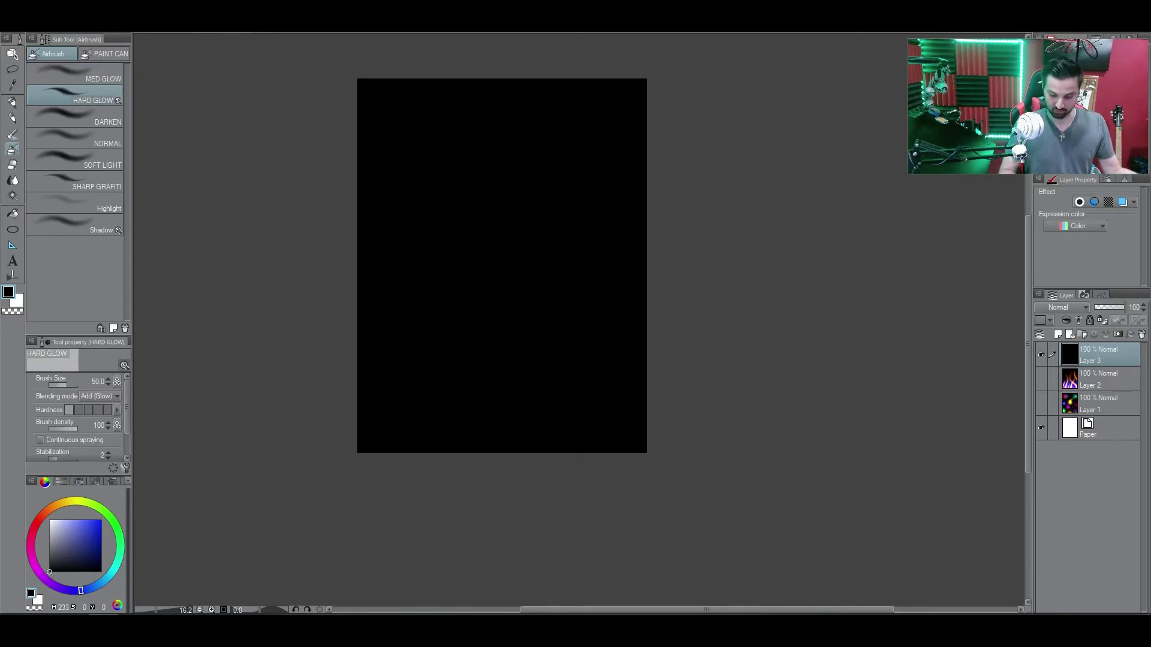
pyautogui.click(74, 73)
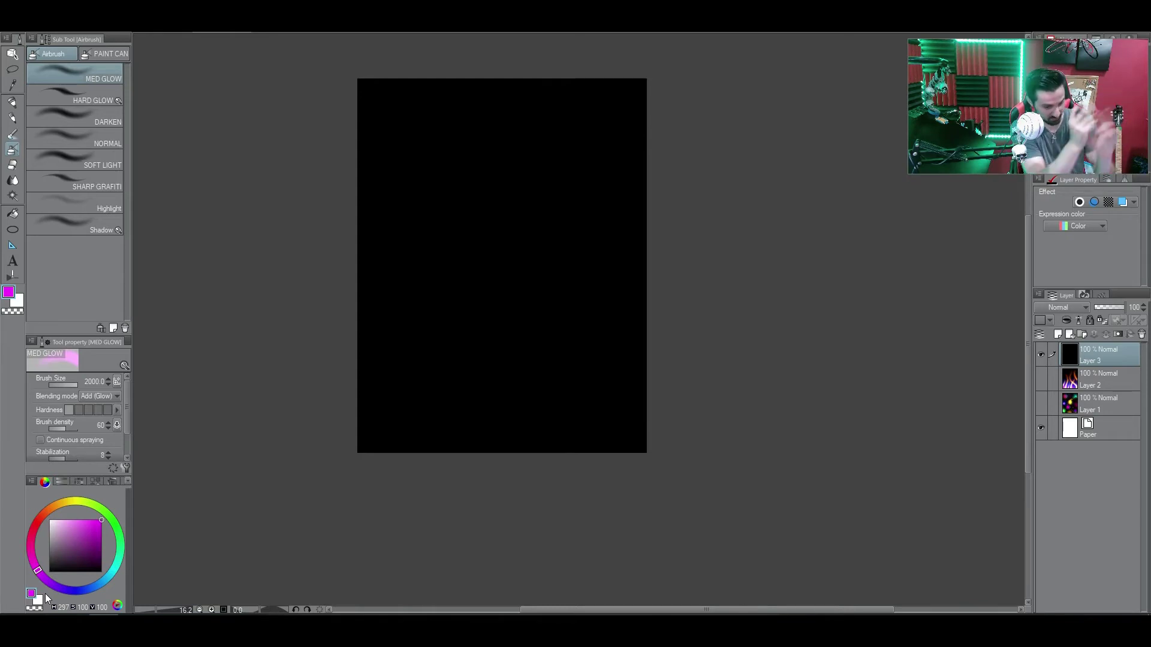
pyautogui.click(33, 562)
pyautogui.press('[')
pyautogui.press('[')
pyautogui.press('[')
pyautogui.press('[')
pyautogui.press('[')
pyautogui.press('[')
pyautogui.press('[')
pyautogui.press('[')
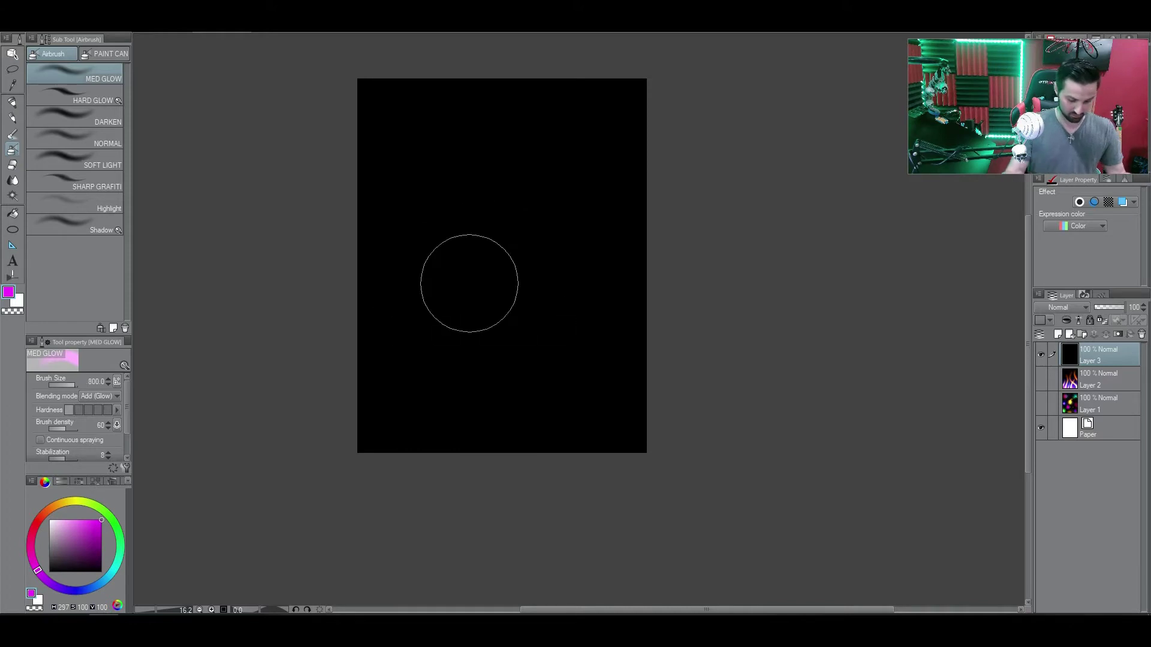
pyautogui.moveTo(531, 229); pyautogui.dragTo(507, 240)
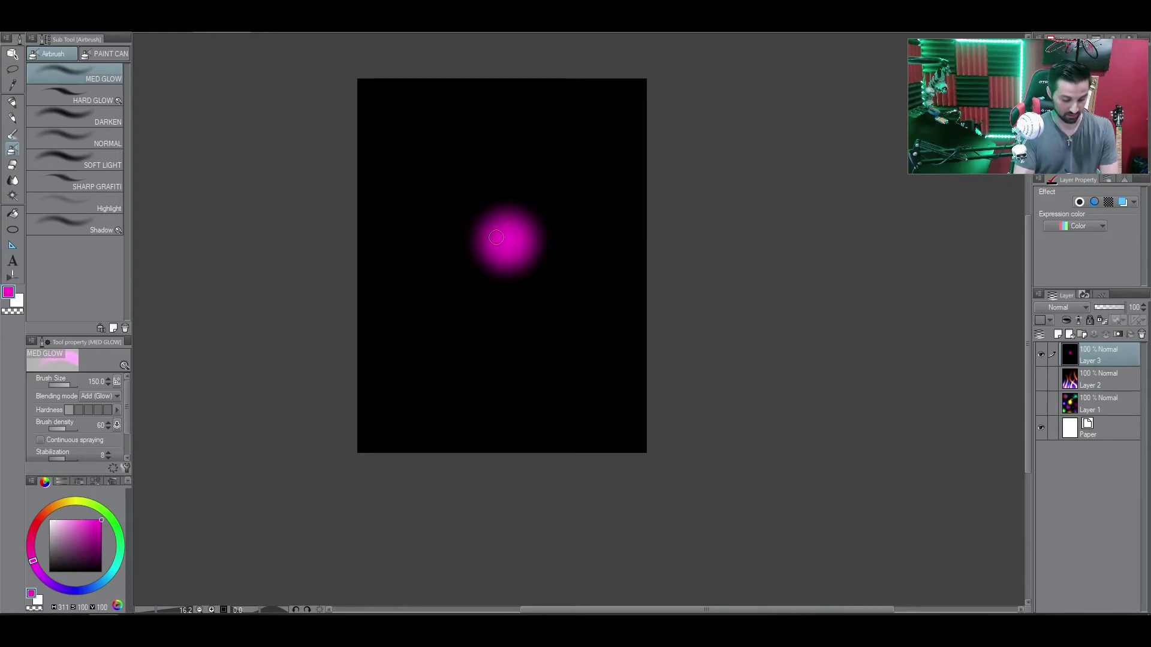
# Draw four jagged magenta lightning bolts from the glow to the canvas's side and bottom edges with MED GLOW at size 150.
pyautogui.moveTo(496, 237); pyautogui.dragTo(359, 347)
pyautogui.moveTo(504, 267)
pyautogui.mouseDown()
pyautogui.moveTo(591, 385)
pyautogui.moveTo(644, 379)
pyautogui.mouseUp()
pyautogui.moveTo(521, 240)
pyautogui.mouseDown()
pyautogui.moveTo(614, 272)
pyautogui.moveTo(558, 450)
pyautogui.mouseUp()
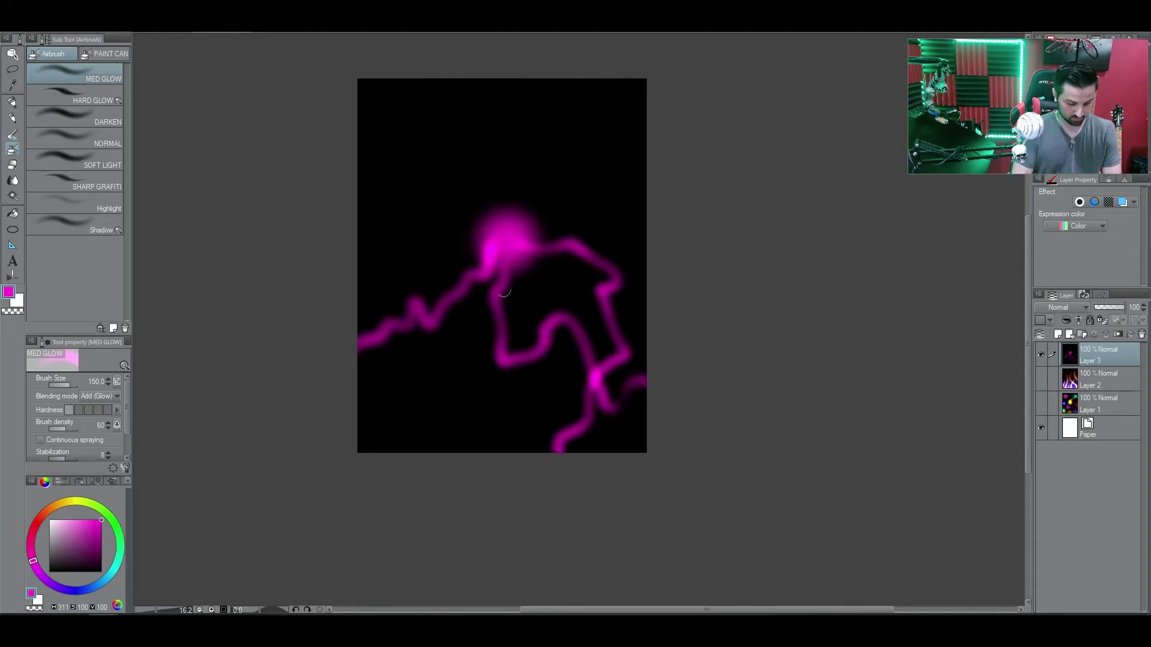
pyautogui.moveTo(493, 238); pyautogui.dragTo(358, 252)
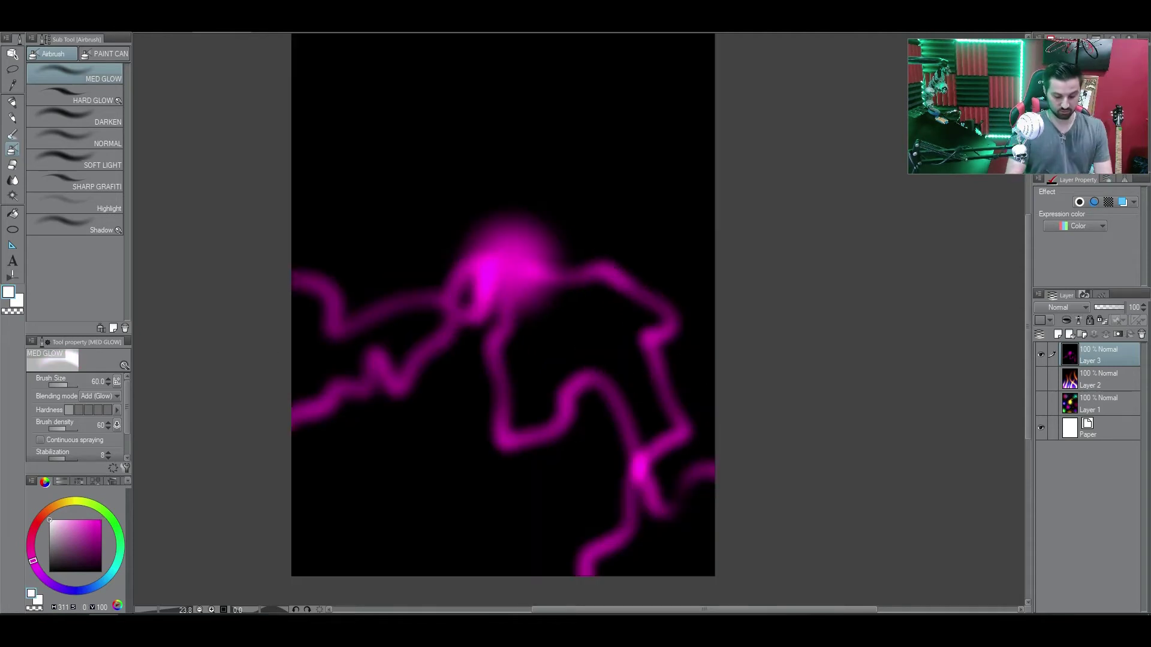
# Trace white cores along the magenta lightning bolts with MED GLOW at size 50.
pyautogui.moveTo(504, 336); pyautogui.dragTo(506, 328)
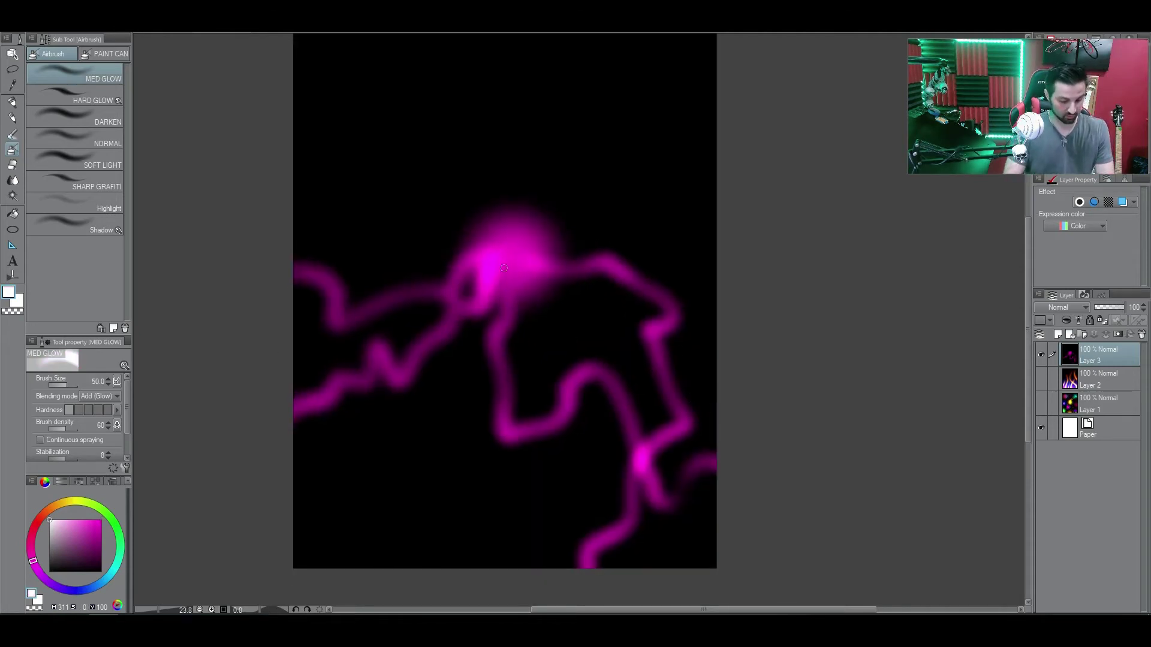
pyautogui.moveTo(483, 249)
pyautogui.mouseDown()
pyautogui.moveTo(446, 338)
pyautogui.moveTo(297, 405)
pyautogui.mouseUp()
pyautogui.moveTo(510, 300)
pyautogui.mouseDown()
pyautogui.moveTo(502, 375)
pyautogui.moveTo(714, 465)
pyautogui.mouseUp()
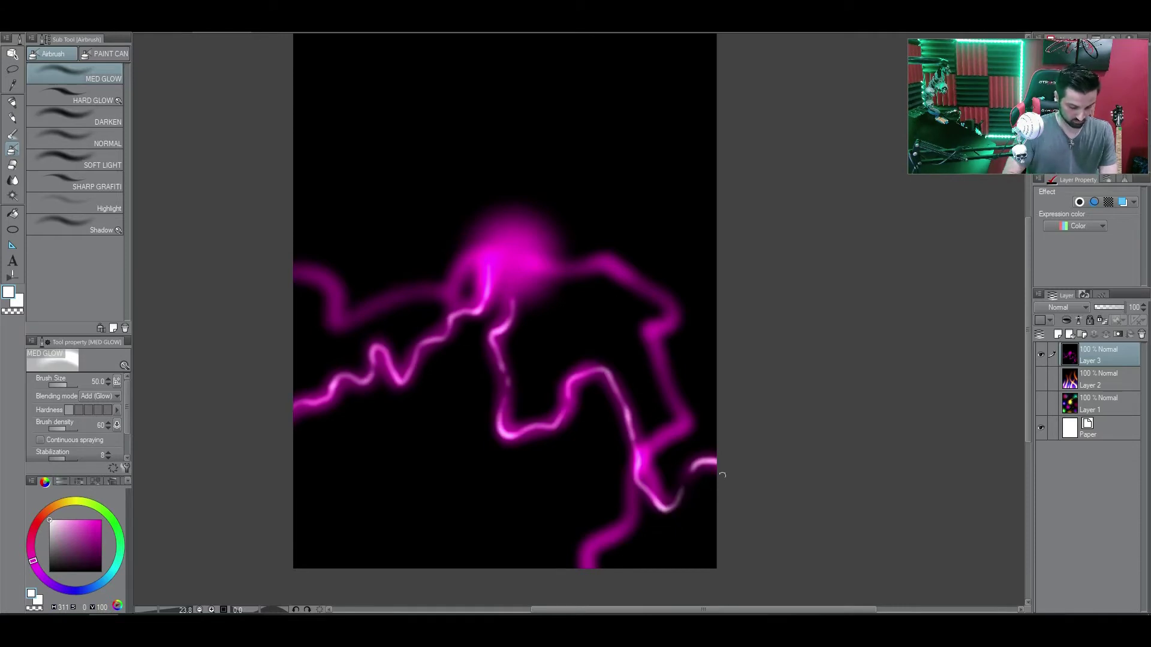
pyautogui.moveTo(568, 264); pyautogui.dragTo(633, 495)
# Weave thin white wavy lines around the lower lightning bolts with HARD GLOW at size 50.
pyautogui.click(95, 96)
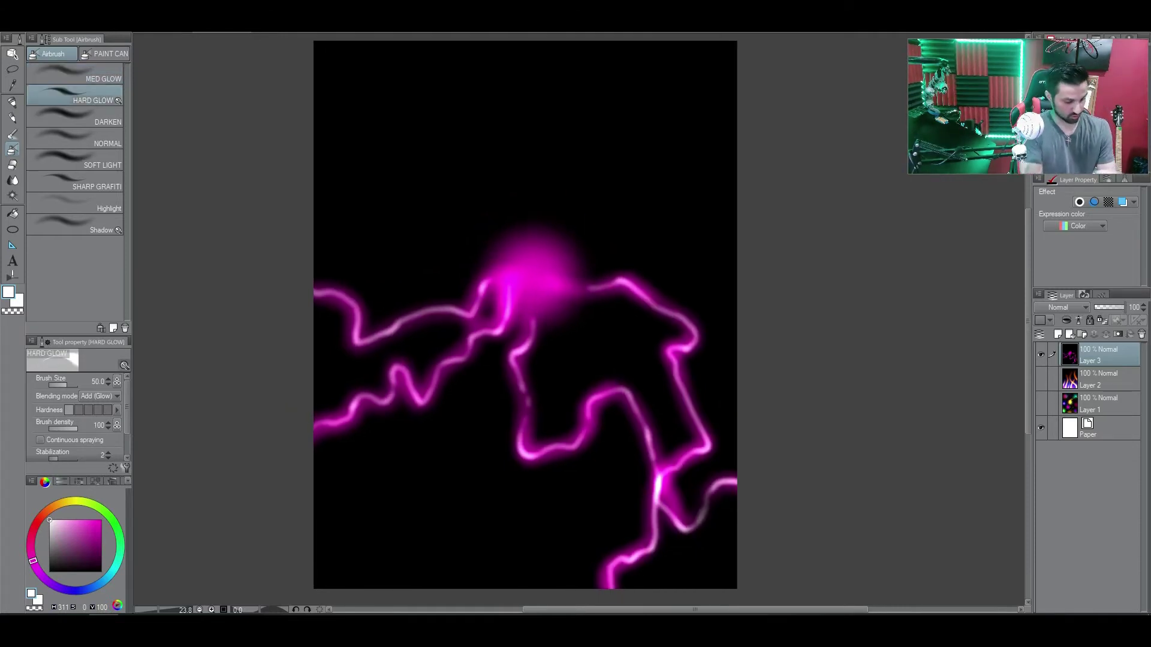
pyautogui.moveTo(577, 288)
pyautogui.mouseDown()
pyautogui.moveTo(671, 315)
pyautogui.moveTo(629, 564)
pyautogui.mouseUp()
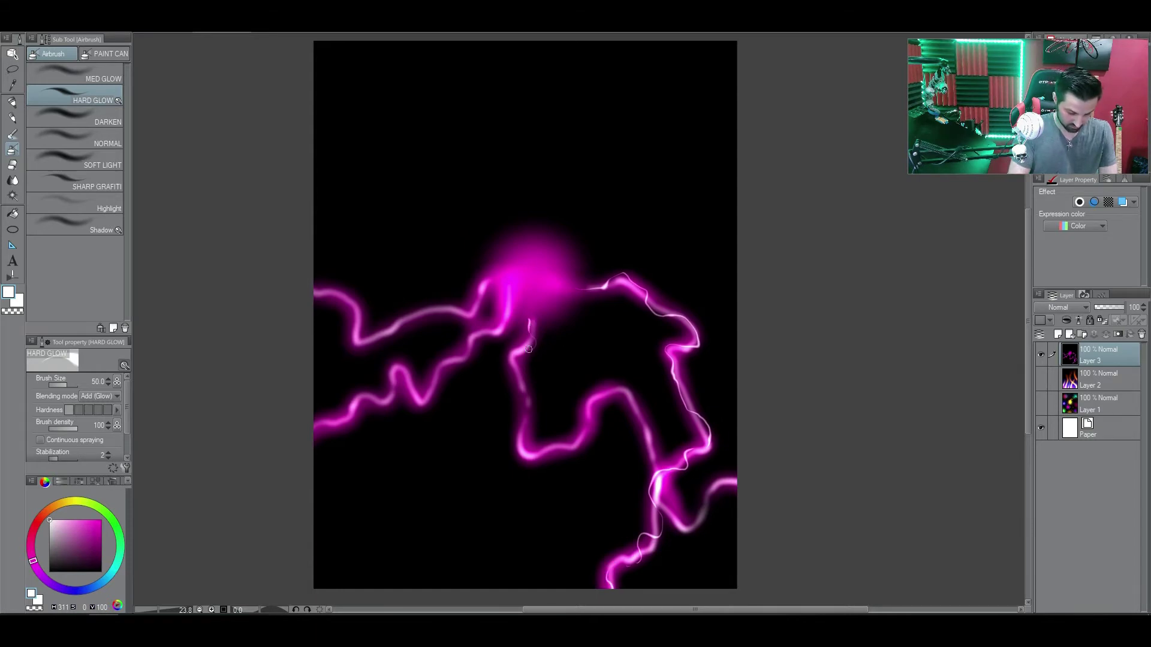
pyautogui.moveTo(508, 365)
pyautogui.mouseDown()
pyautogui.moveTo(559, 454)
pyautogui.moveTo(608, 393)
pyautogui.mouseUp()
pyautogui.moveTo(621, 398); pyautogui.dragTo(659, 452)
pyautogui.moveTo(507, 304); pyautogui.dragTo(314, 425)
pyautogui.moveTo(660, 504); pyautogui.dragTo(737, 481)
pyautogui.moveTo(486, 287); pyautogui.dragTo(314, 294)
pyautogui.click(63, 537)
pyautogui.moveTo(64, 536); pyautogui.dragTo(13, 508)
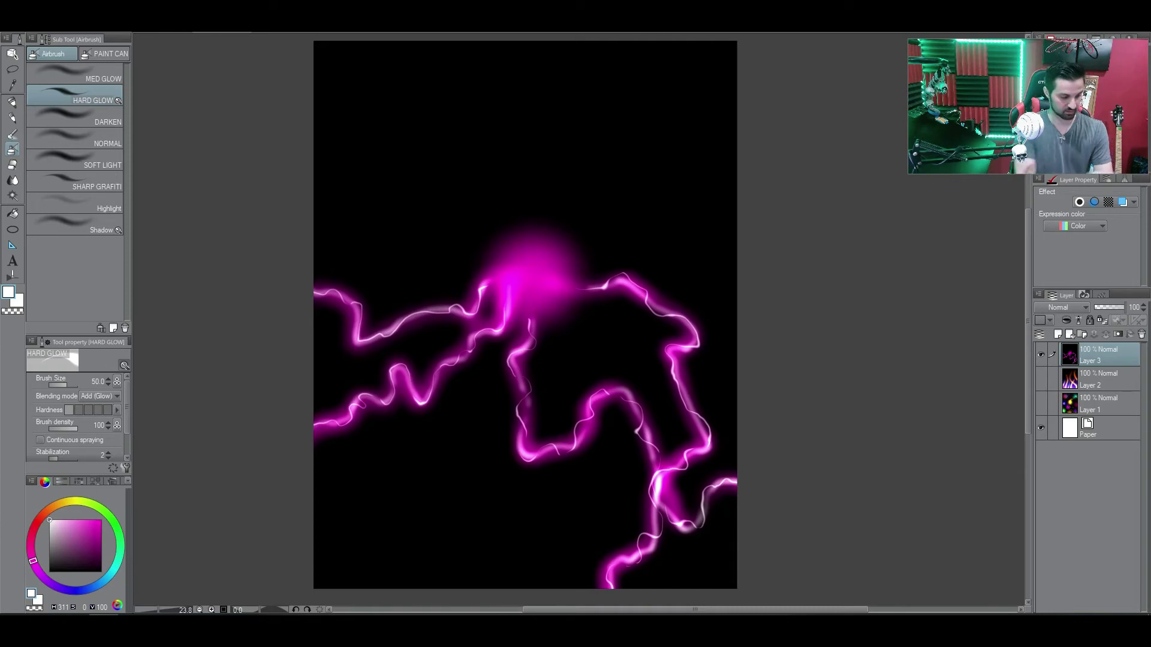
# Draw four white lightning bolts from the glow towards the canvas's top and upper side edges with MED GLOW at size 70.
pyautogui.click(75, 73)
pyautogui.moveTo(758, 273); pyautogui.dragTo(734, 341)
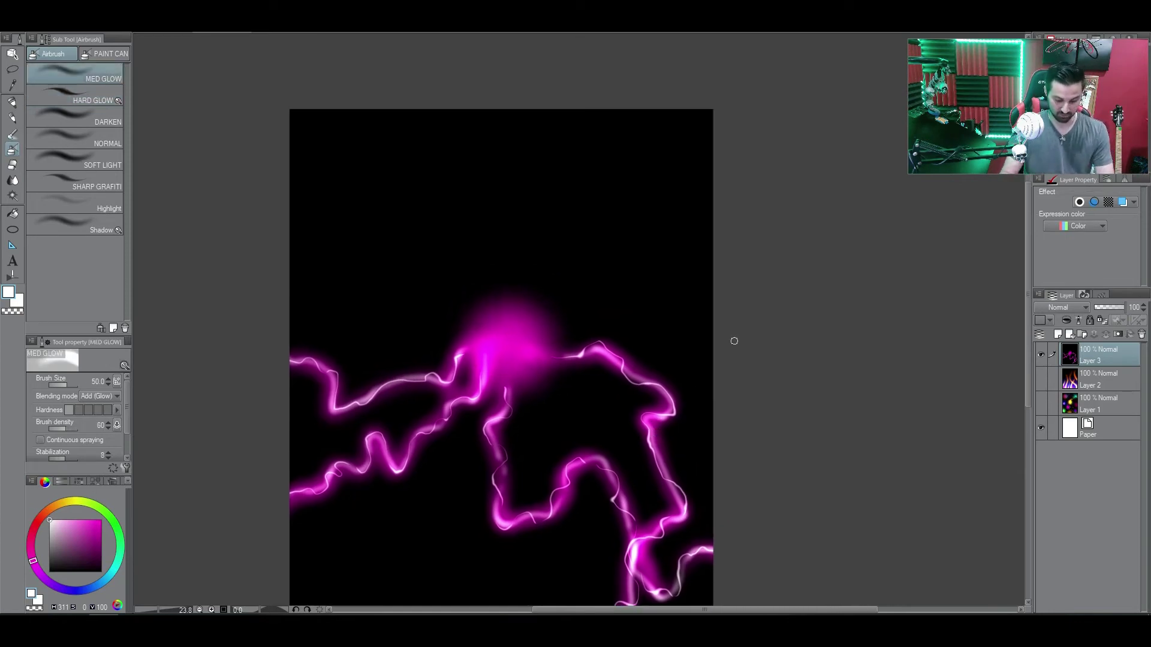
pyautogui.moveTo(645, 385); pyautogui.dragTo(653, 398)
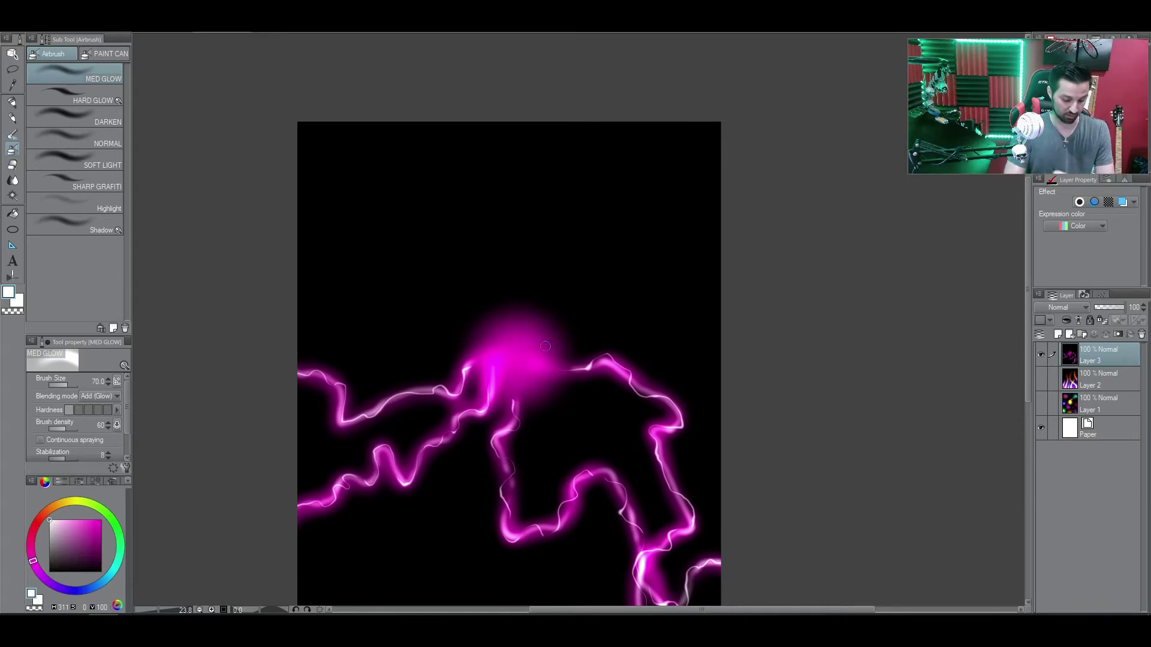
pyautogui.moveTo(524, 351); pyautogui.dragTo(659, 125)
pyautogui.moveTo(503, 345)
pyautogui.mouseDown()
pyautogui.moveTo(470, 277)
pyautogui.moveTo(357, 127)
pyautogui.mouseUp()
pyautogui.moveTo(556, 338)
pyautogui.mouseDown()
pyautogui.moveTo(609, 331)
pyautogui.moveTo(720, 237)
pyautogui.mouseUp()
pyautogui.moveTo(468, 347)
pyautogui.mouseDown()
pyautogui.moveTo(372, 327)
pyautogui.moveTo(298, 247)
pyautogui.mouseUp()
# Surround the four upper white bolts with a magenta glow of hue 311 using MED GLOW at size 170.
pyautogui.click(101, 521)
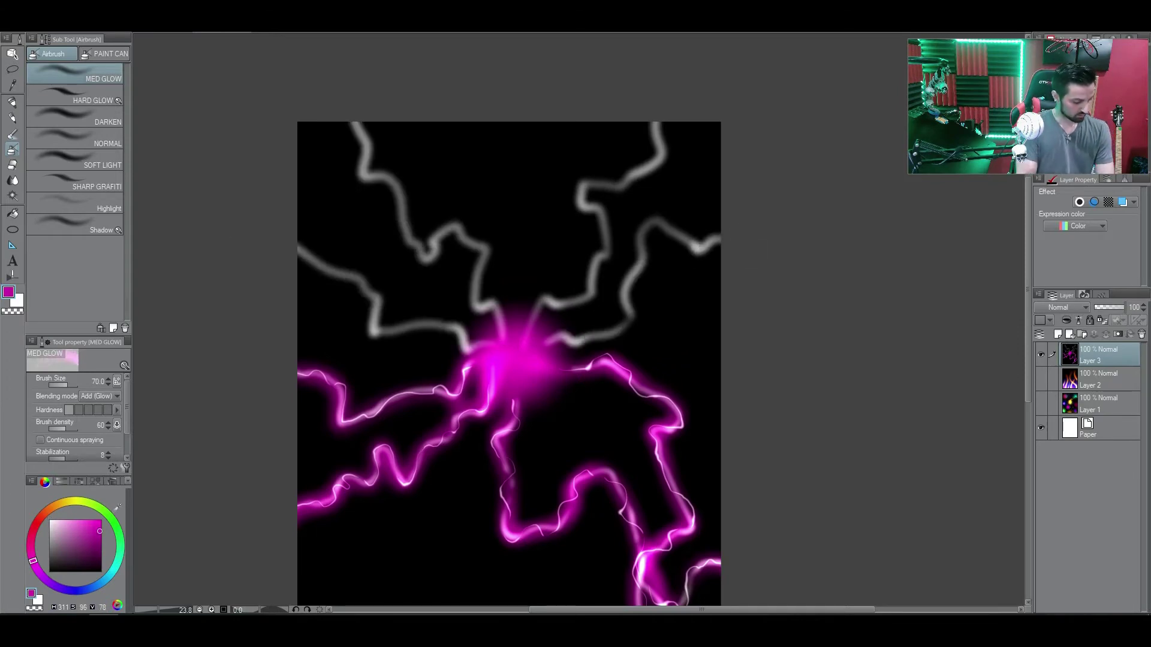
pyautogui.press(']')
pyautogui.press(']')
pyautogui.press(']')
pyautogui.press(']')
pyautogui.press(']')
pyautogui.press(']')
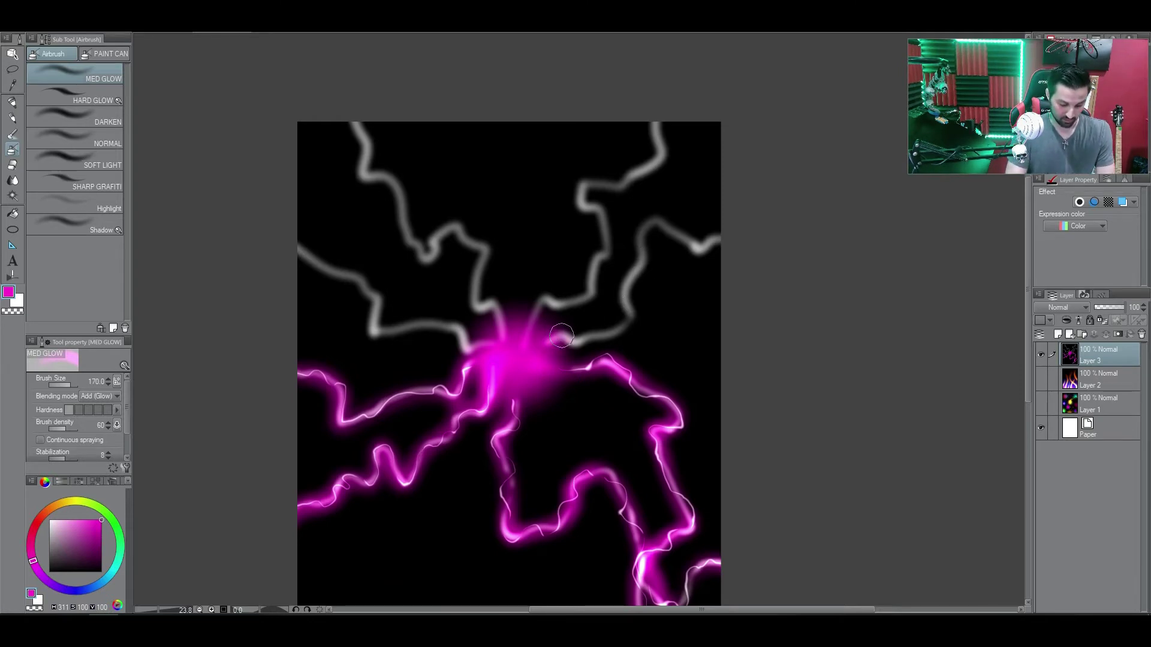
pyautogui.moveTo(561, 336)
pyautogui.mouseDown()
pyautogui.moveTo(619, 327)
pyautogui.moveTo(646, 225)
pyautogui.moveTo(720, 240)
pyautogui.mouseUp()
pyautogui.moveTo(528, 339)
pyautogui.mouseDown()
pyautogui.moveTo(585, 192)
pyautogui.moveTo(660, 126)
pyautogui.mouseUp()
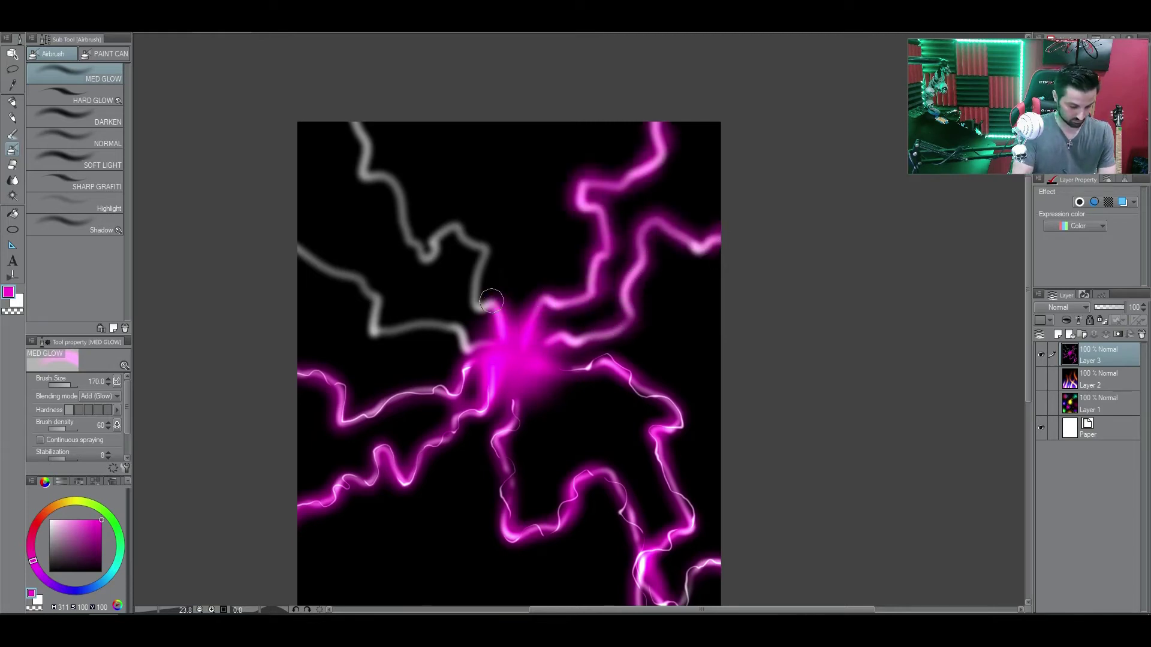
pyautogui.moveTo(492, 301)
pyautogui.mouseDown()
pyautogui.moveTo(419, 254)
pyautogui.moveTo(353, 123)
pyautogui.mouseUp()
pyautogui.moveTo(294, 237)
pyautogui.mouseDown()
pyautogui.moveTo(288, 226)
pyautogui.moveTo(414, 329)
pyautogui.moveTo(474, 351)
pyautogui.mouseUp()
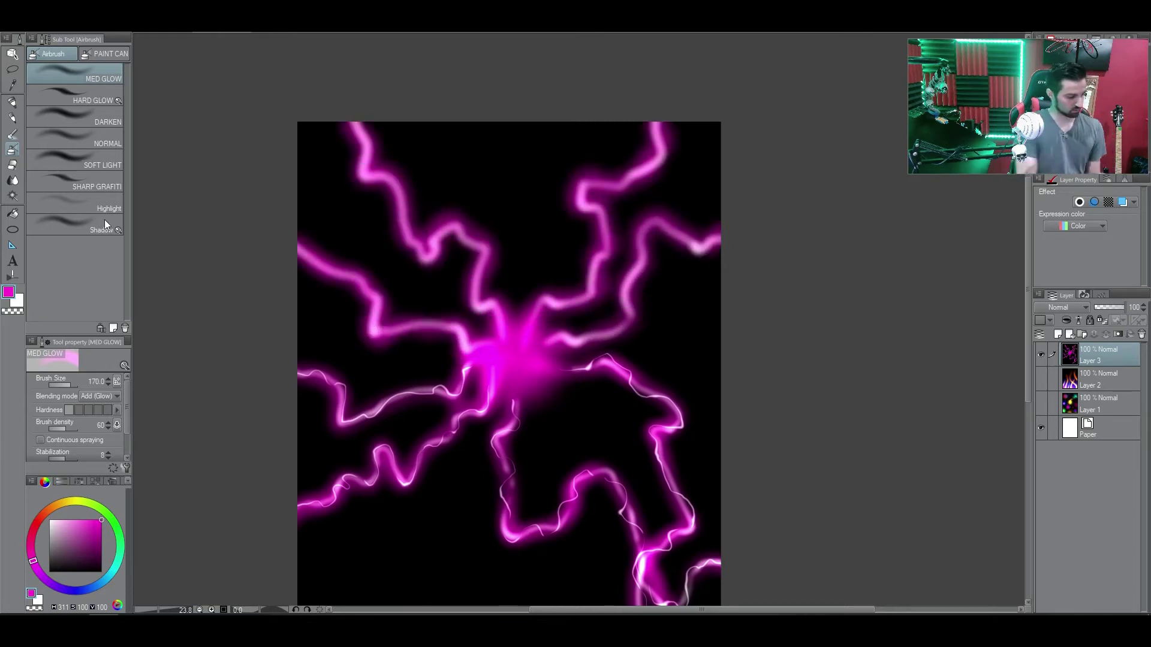
# Weave thin white electric lines around the four upper bolts with HARD GLOW at size 50.
pyautogui.click(74, 94)
pyautogui.moveTo(555, 343); pyautogui.dragTo(717, 241)
pyautogui.moveTo(658, 123)
pyautogui.mouseDown()
pyautogui.moveTo(511, 358)
pyautogui.moveTo(299, 243)
pyautogui.moveTo(543, 309)
pyautogui.mouseUp()
pyautogui.click(49, 520)
pyautogui.moveTo(557, 342)
pyautogui.mouseDown()
pyautogui.moveTo(658, 216)
pyautogui.moveTo(721, 233)
pyautogui.mouseUp()
pyautogui.moveTo(353, 122); pyautogui.dragTo(509, 307)
pyautogui.moveTo(459, 334)
pyautogui.mouseDown()
pyautogui.moveTo(384, 308)
pyautogui.moveTo(298, 240)
pyautogui.mouseUp()
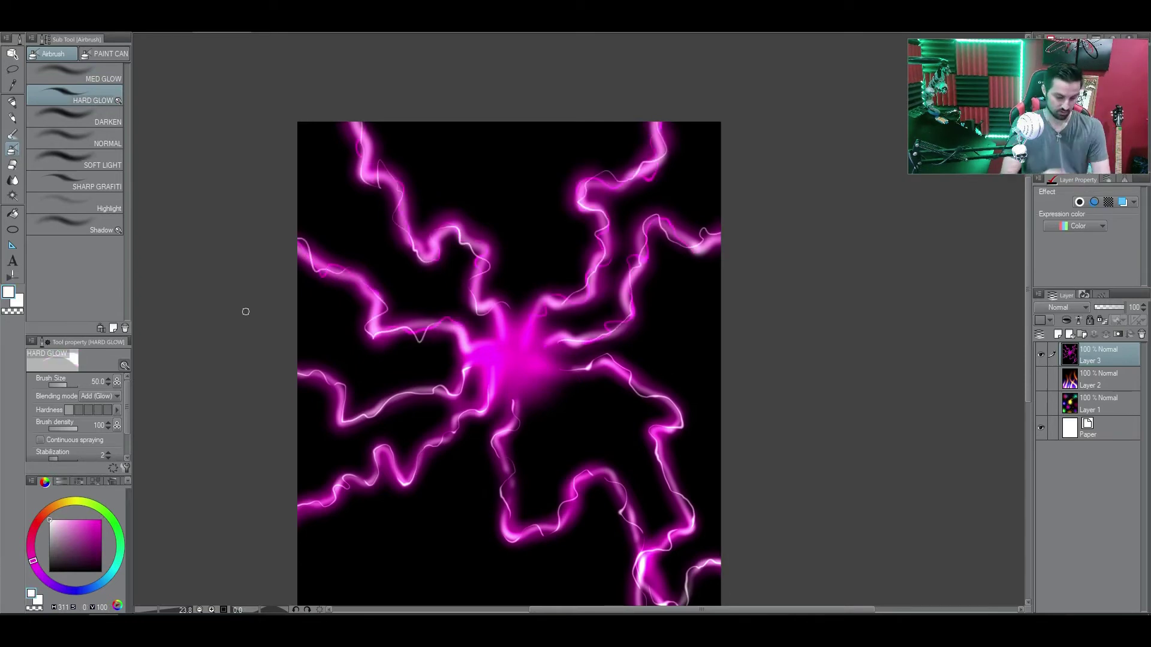
# Build up a bright white glow at the lightning's centre with MED GLOW, starting at size 250 and enlarging the brush.
pyautogui.moveTo(509, 390); pyautogui.dragTo(519, 343)
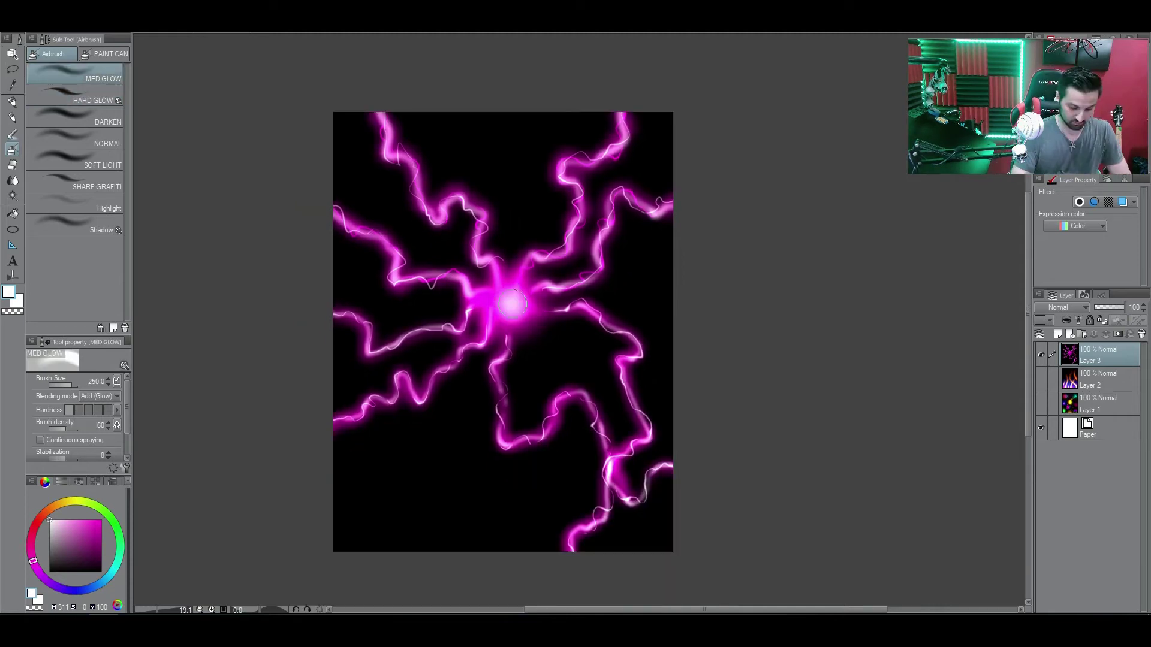
pyautogui.moveTo(512, 304)
pyautogui.mouseDown()
pyautogui.moveTo(523, 269)
pyautogui.moveTo(514, 304)
pyautogui.mouseUp()
pyautogui.press(']')
pyautogui.press(']')
pyautogui.press(']')
pyautogui.press(']')
pyautogui.press(']')
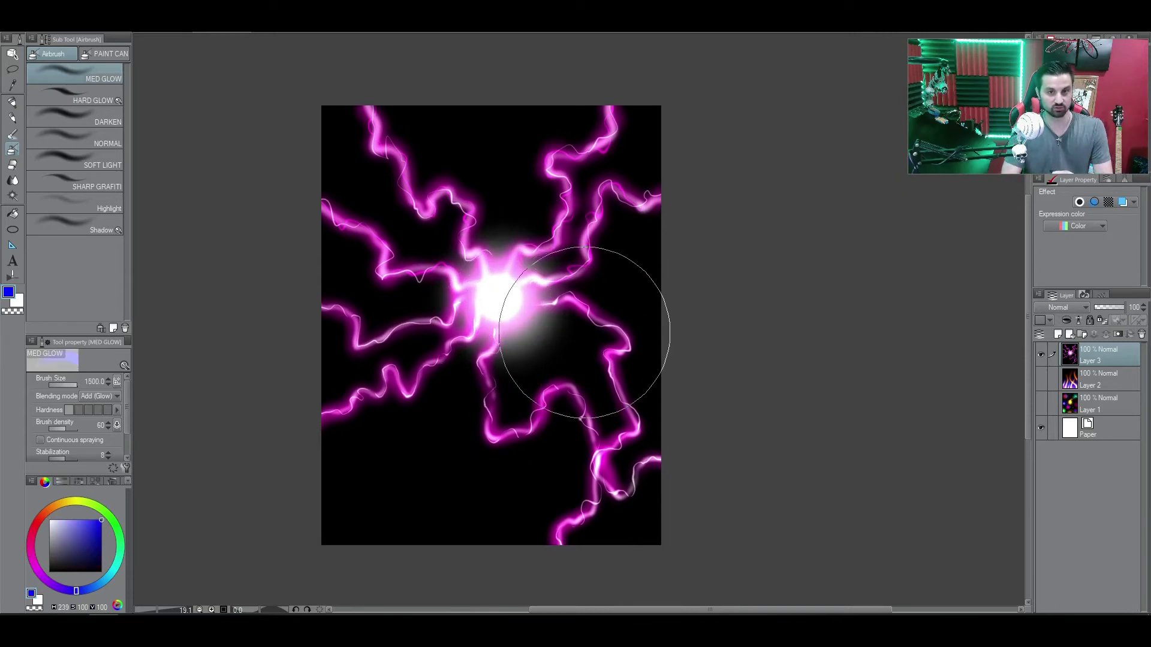
# Brush a blue-violet glow of hue 251 around the lightning's bright centre with MED GLOW at size 1500.
pyautogui.click(67, 591)
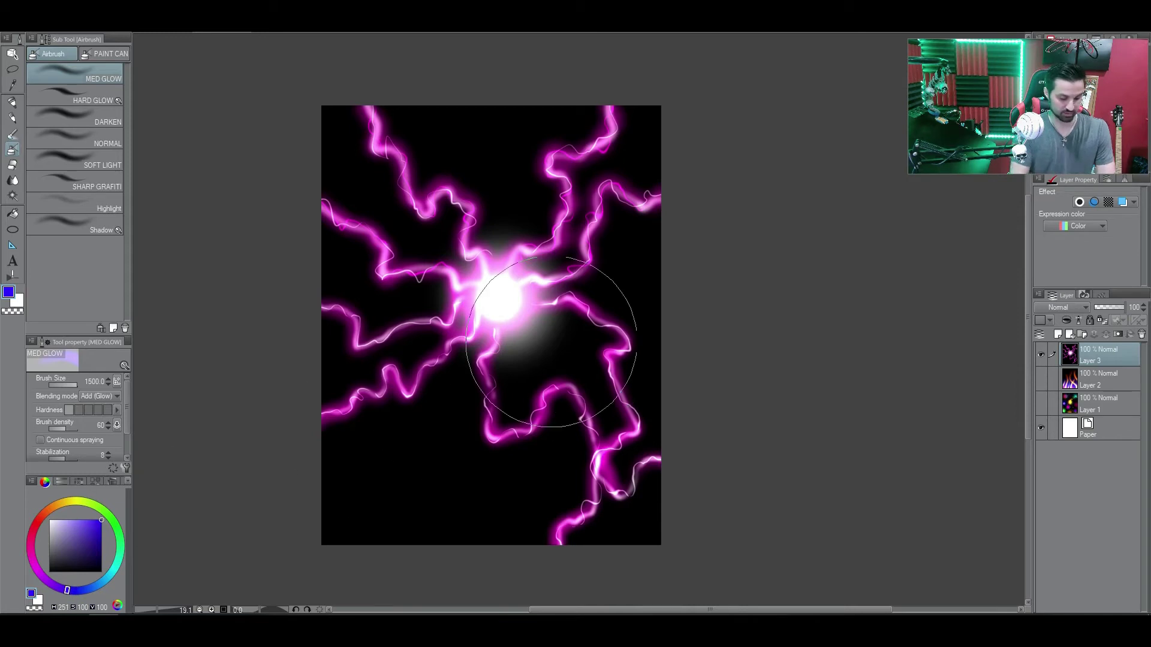
pyautogui.moveTo(503, 312)
pyautogui.mouseDown()
pyautogui.moveTo(450, 236)
pyautogui.moveTo(560, 212)
pyautogui.moveTo(597, 258)
pyautogui.moveTo(557, 351)
pyautogui.moveTo(453, 363)
pyautogui.moveTo(405, 279)
pyautogui.mouseUp()
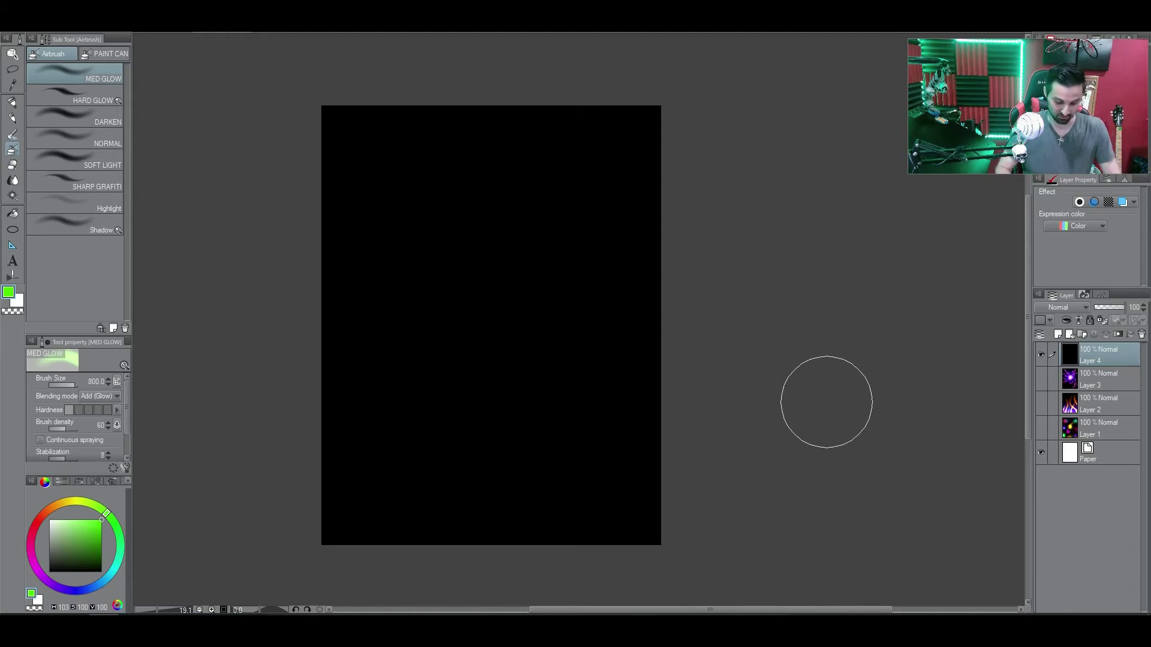
# Paint scattered green glow orbs of hue 103 over the black canvas's lower and middle areas with MED GLOW, starting at size 800 and varying the size.
pyautogui.moveTo(345, 528)
pyautogui.mouseDown()
pyautogui.moveTo(524, 538)
pyautogui.moveTo(596, 495)
pyautogui.moveTo(659, 537)
pyautogui.moveTo(612, 444)
pyautogui.mouseUp()
pyautogui.press('[')
pyautogui.click(553, 444)
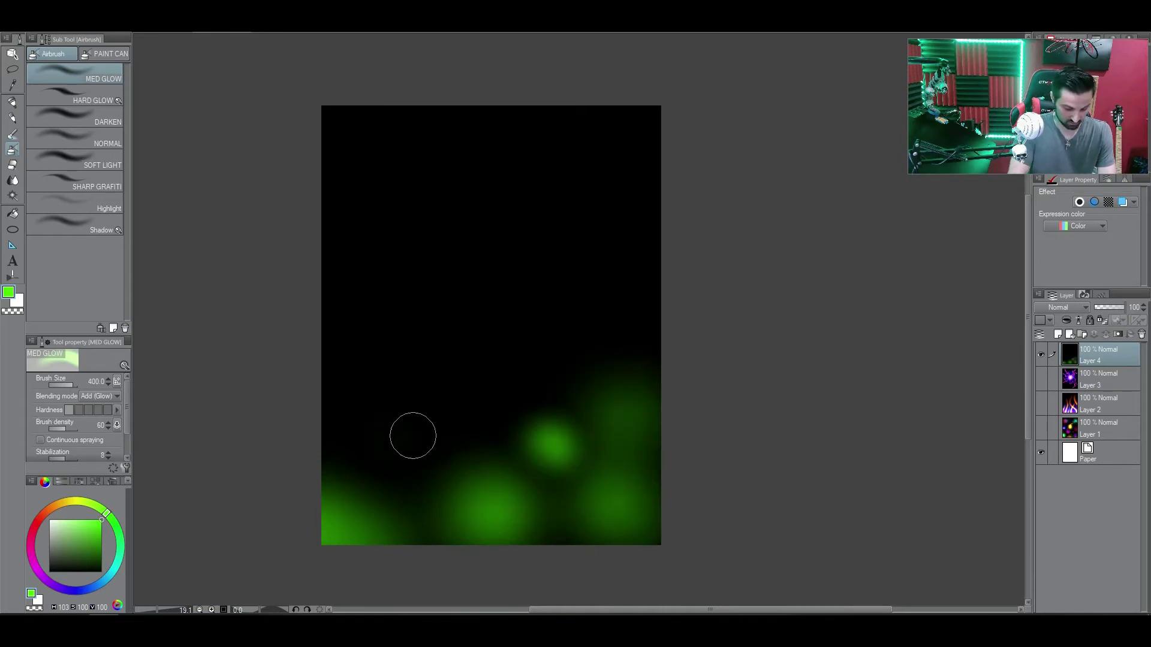
pyautogui.click(412, 439)
pyautogui.press(']')
pyautogui.press(']')
pyautogui.press(']')
pyautogui.click(608, 308)
pyautogui.click(497, 384)
pyautogui.click(376, 325)
pyautogui.click(488, 289)
pyautogui.click(590, 222)
# Add smaller green orbs between the large ones with MED GLOW at size 300.
pyautogui.press('[')
pyautogui.press('[')
pyautogui.press('[')
pyautogui.press('[')
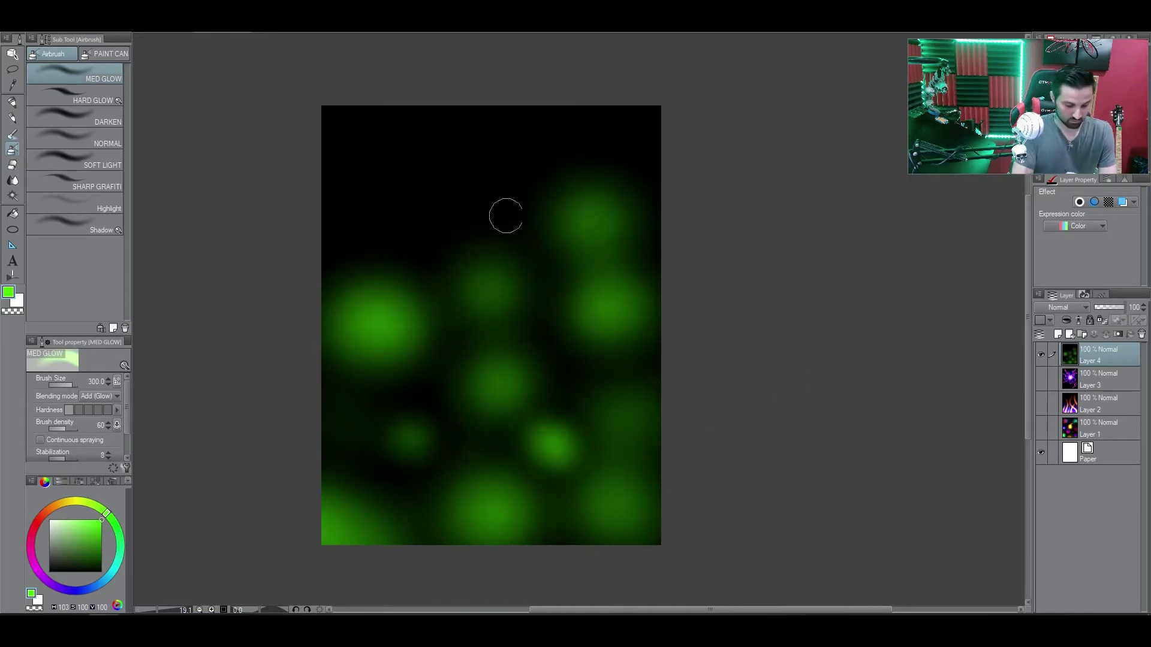
pyautogui.click(529, 223)
pyautogui.click(572, 388)
pyautogui.click(362, 252)
pyautogui.click(425, 264)
# Place three larger soft green orbs across the canvas's upper area with MED GLOW at size 600.
pyautogui.press(']')
pyautogui.press(']')
pyautogui.press(']')
pyautogui.press(']')
pyautogui.click(493, 177)
pyautogui.click(394, 195)
pyautogui.click(603, 132)
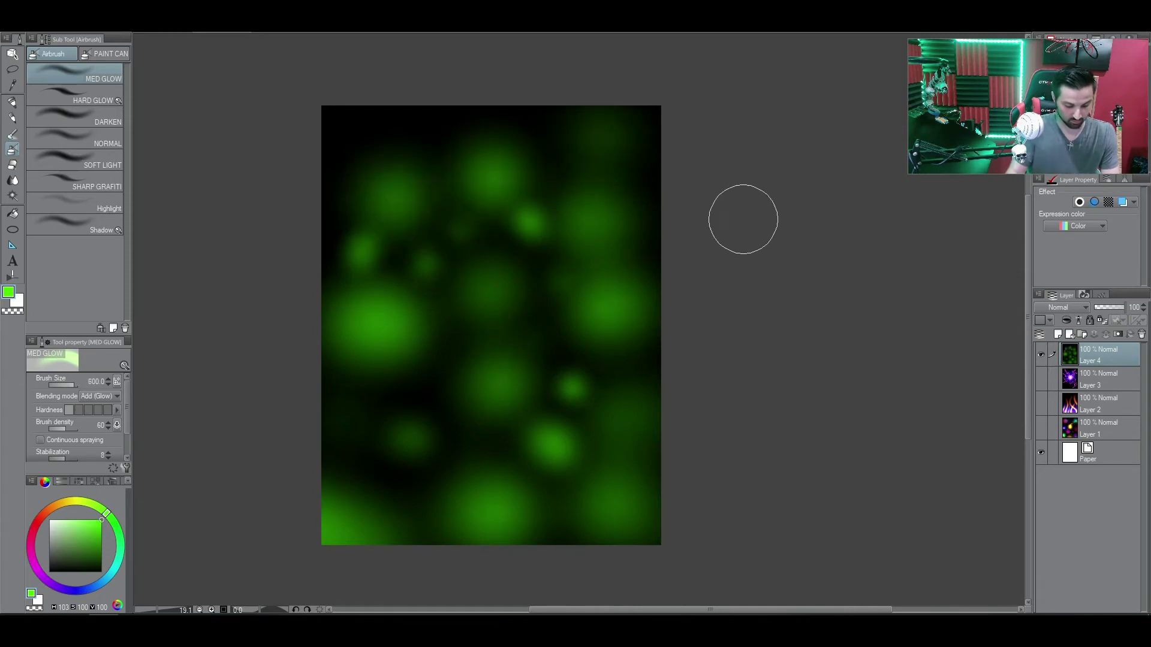
# Reduce the brush and add small green orbs in the canvas's lower-left gaps and upper-left corner.
pyautogui.press('[')
pyautogui.press('[')
pyautogui.press('[')
pyautogui.press('[')
pyautogui.click(423, 386)
pyautogui.click(348, 413)
pyautogui.click(355, 120)
# Build up a bright green orb on the canvas's top edge with MED GLOW at size 500.
pyautogui.press(']')
pyautogui.press(']')
pyautogui.press(']')
pyautogui.click(431, 114)
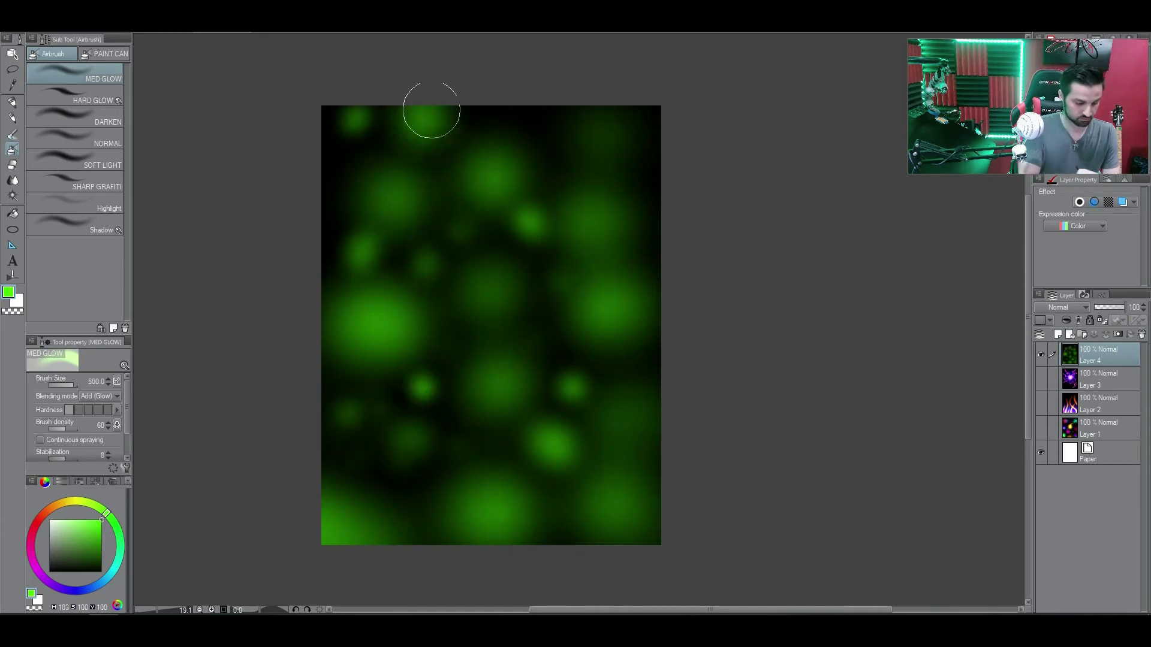
pyautogui.click(431, 111)
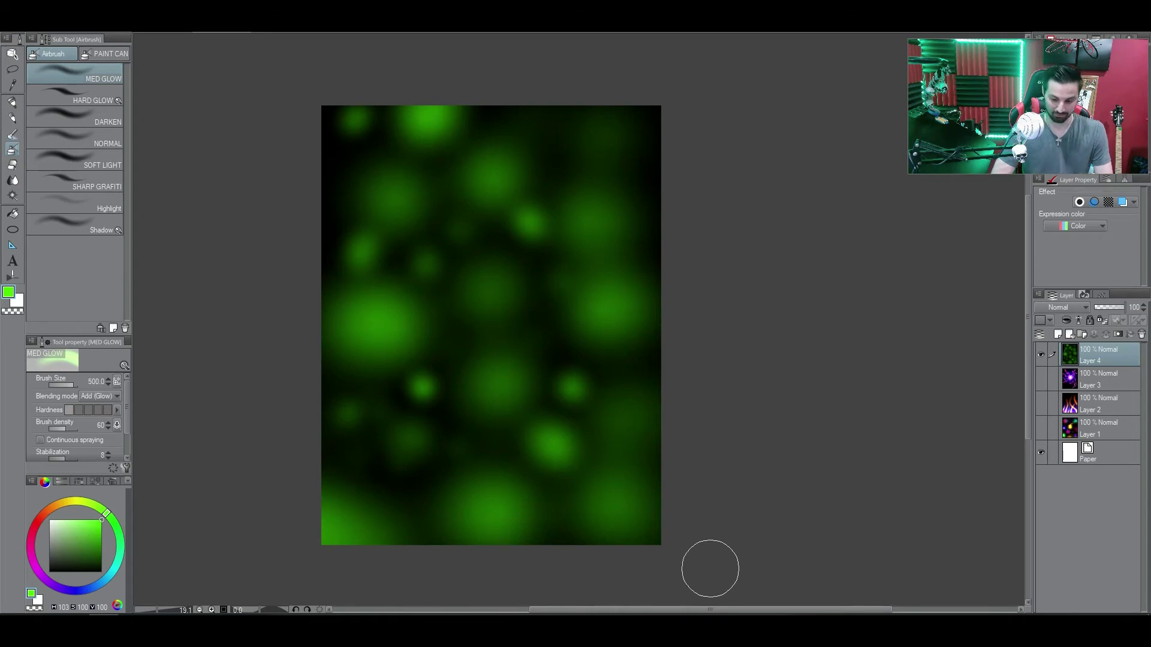
# Paint a curved bright highlight on the large orb near the canvas's right edge with MED GLOW at size 200.
pyautogui.press('[')
pyautogui.press('[')
pyautogui.press('[')
pyautogui.press('[')
pyautogui.moveTo(695, 340); pyautogui.dragTo(705, 333)
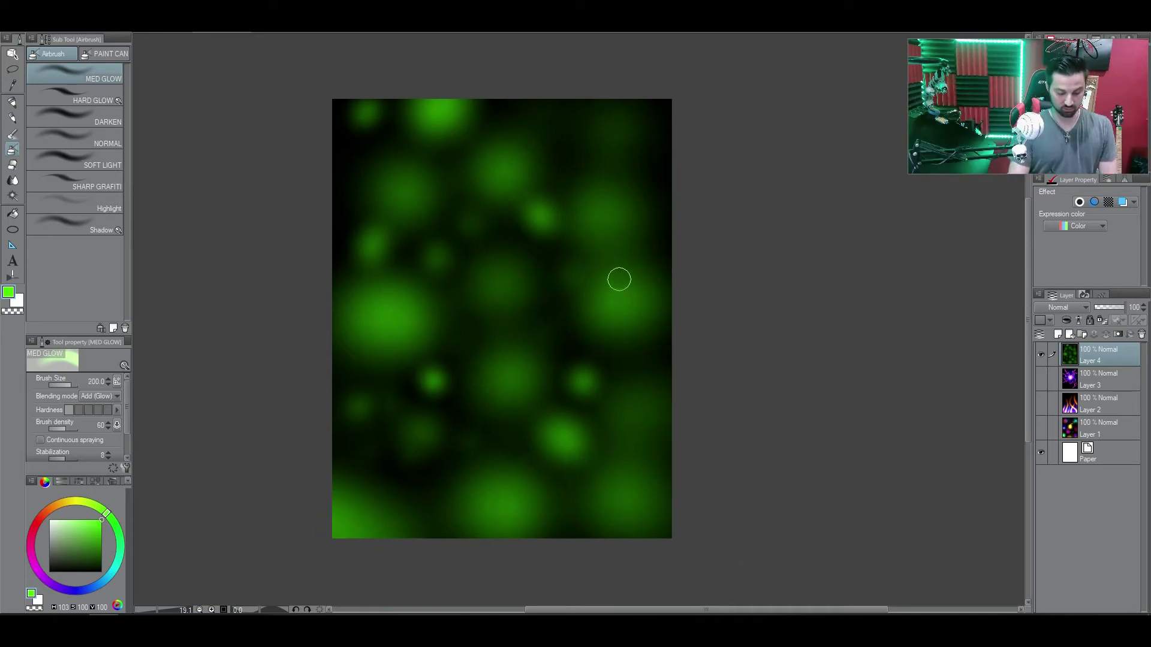
pyautogui.moveTo(627, 279)
pyautogui.mouseDown()
pyautogui.moveTo(654, 300)
pyautogui.moveTo(648, 310)
pyautogui.mouseUp()
pyautogui.hotkey('ctrl', 'z')
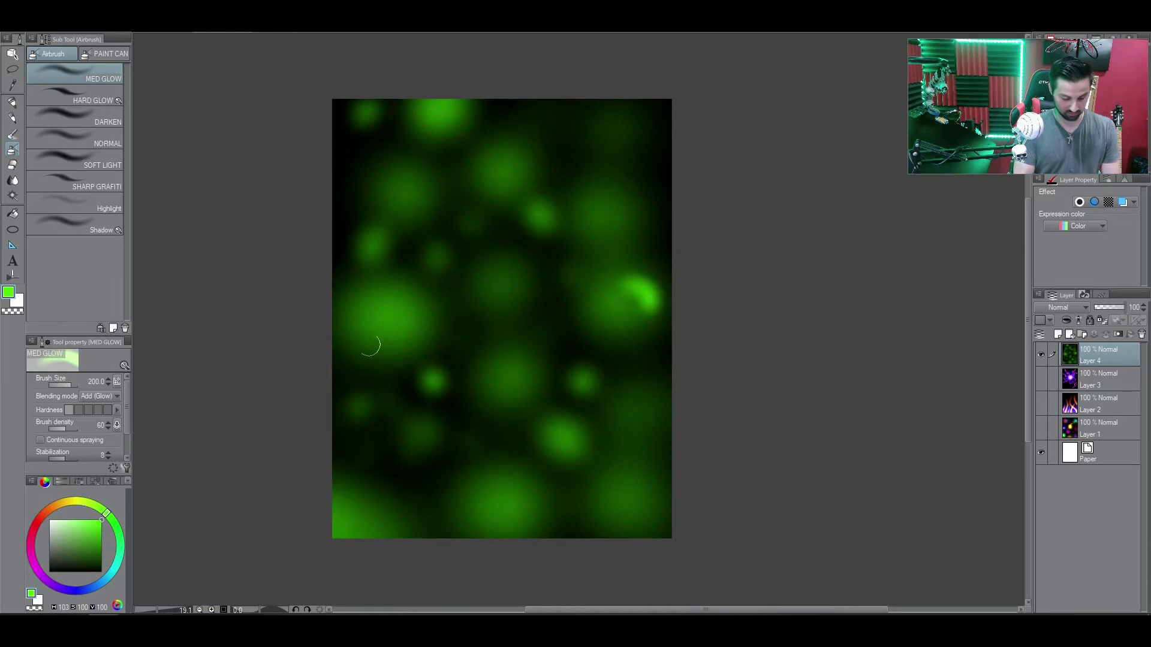
# Add bright green highlights to the left sides of the left, central and upper orbs at size 200.
pyautogui.moveTo(390, 294)
pyautogui.mouseDown()
pyautogui.moveTo(376, 296)
pyautogui.moveTo(362, 325)
pyautogui.mouseUp()
pyautogui.moveTo(507, 365); pyautogui.dragTo(497, 388)
pyautogui.click(428, 379)
pyautogui.moveTo(494, 273); pyautogui.dragTo(487, 289)
pyautogui.click(438, 260)
pyautogui.click(430, 110)
pyautogui.moveTo(498, 157); pyautogui.dragTo(492, 171)
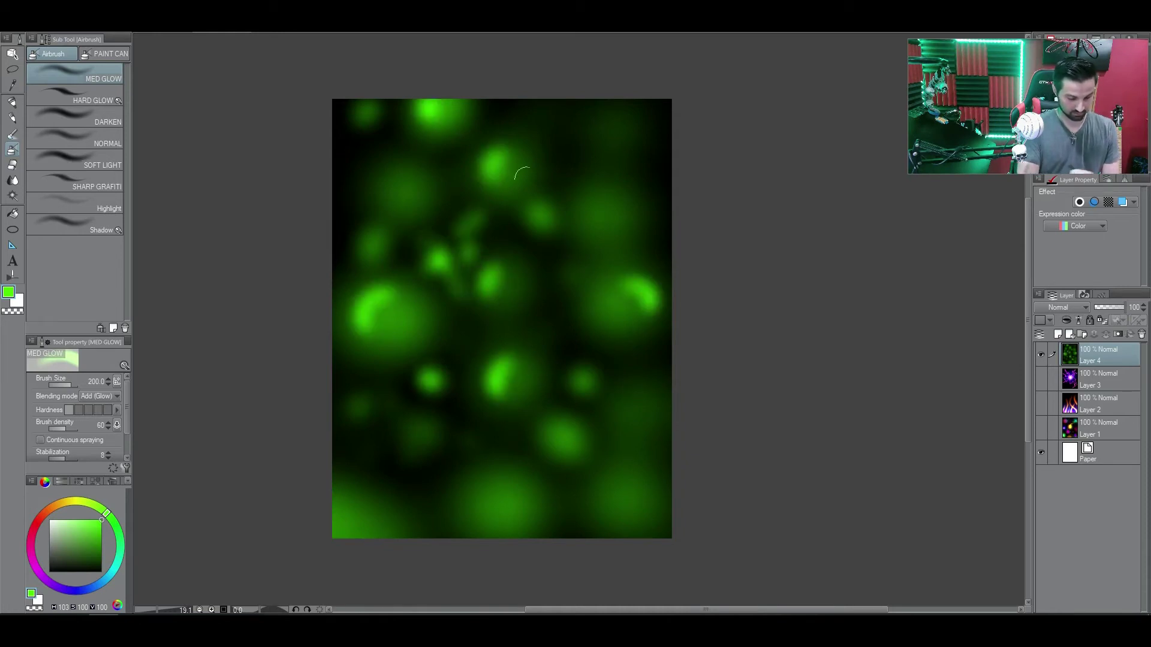
# Add bright green highlights to the two bottom orbs and the orbs along the canvas's right side.
pyautogui.moveTo(502, 478); pyautogui.dragTo(519, 496)
pyautogui.moveTo(638, 494)
pyautogui.mouseDown()
pyautogui.moveTo(622, 488)
pyautogui.moveTo(616, 506)
pyautogui.mouseUp()
pyautogui.click(646, 402)
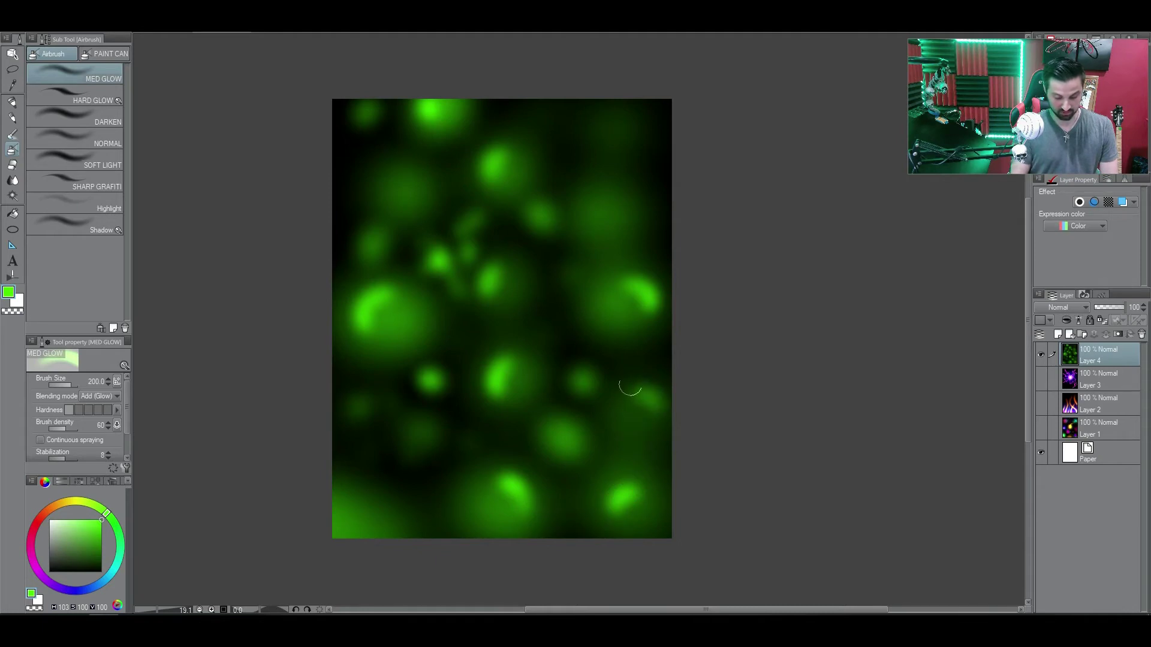
pyautogui.click(624, 204)
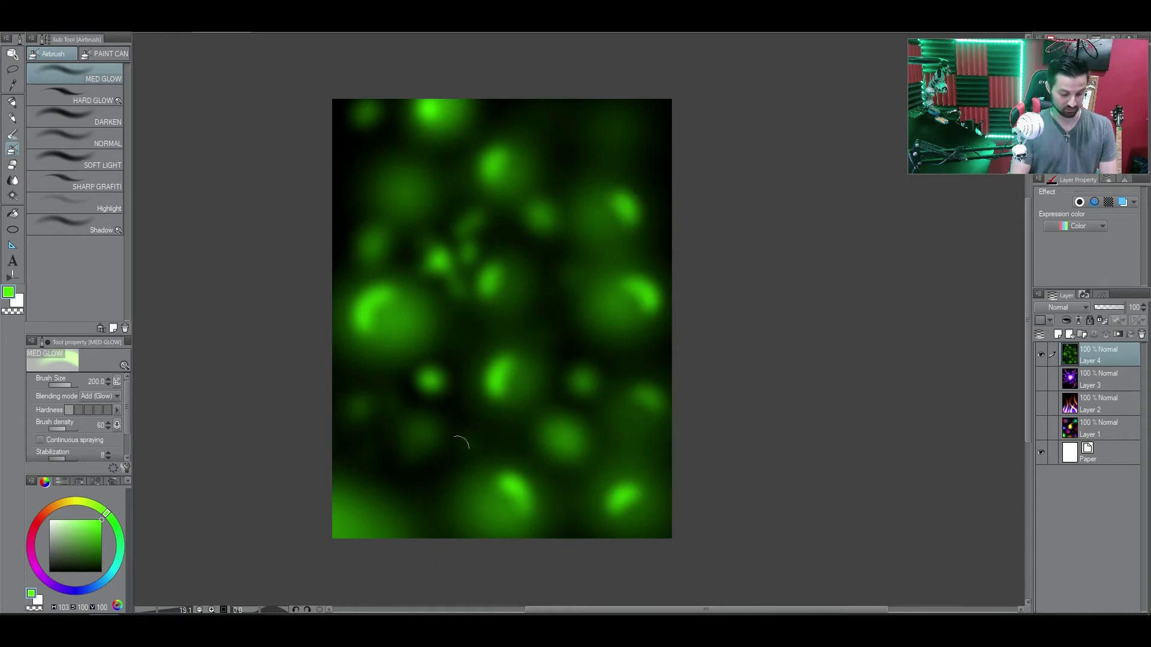
# Sweep a broad green glow across the lower part of the canvas with MED GLOW at size 1700, undoing the last pass.
pyautogui.press(']')
pyautogui.press(']')
pyautogui.press(']')
pyautogui.press(']')
pyautogui.press(']')
pyautogui.press(']')
pyautogui.press(']')
pyautogui.press(']')
pyautogui.press(']')
pyautogui.press(']')
pyautogui.press(']')
pyautogui.moveTo(345, 503)
pyautogui.mouseDown()
pyautogui.moveTo(361, 513)
pyautogui.moveTo(694, 509)
pyautogui.mouseUp()
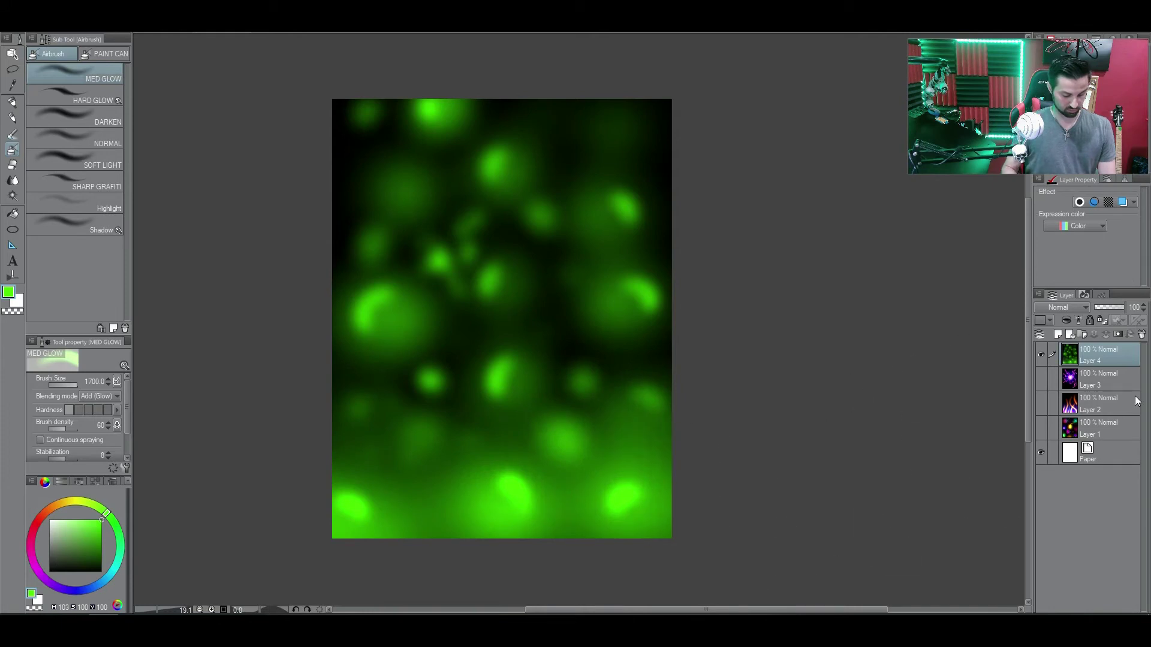
pyautogui.moveTo(666, 438); pyautogui.dragTo(344, 471)
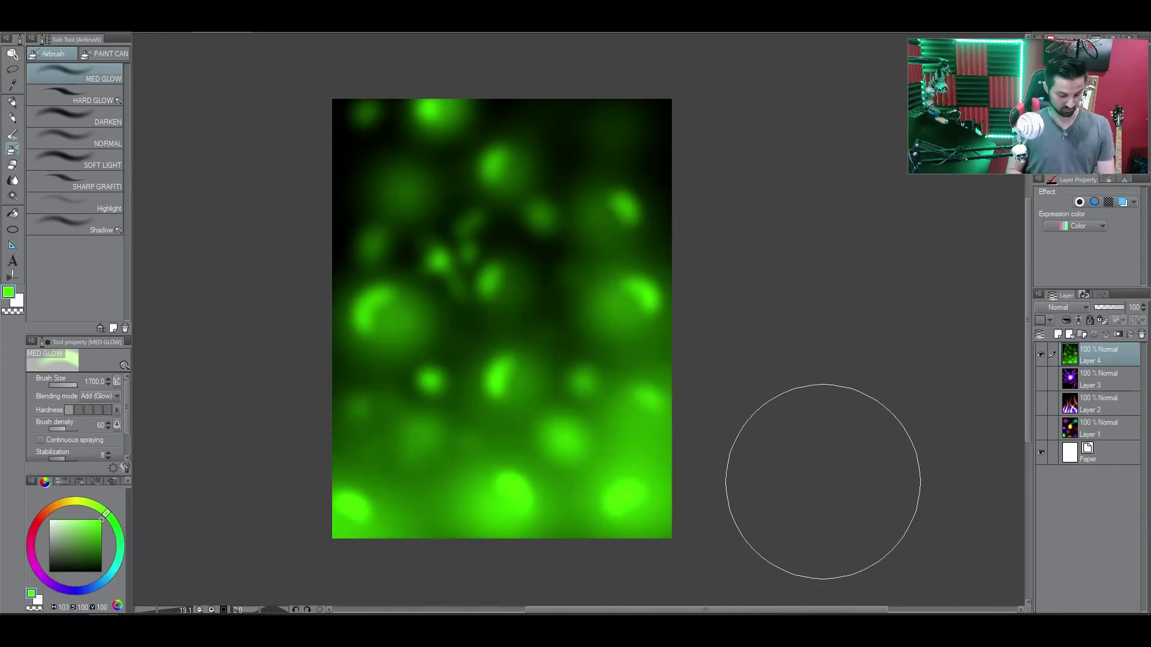
pyautogui.hotkey('ctrl', 'z')
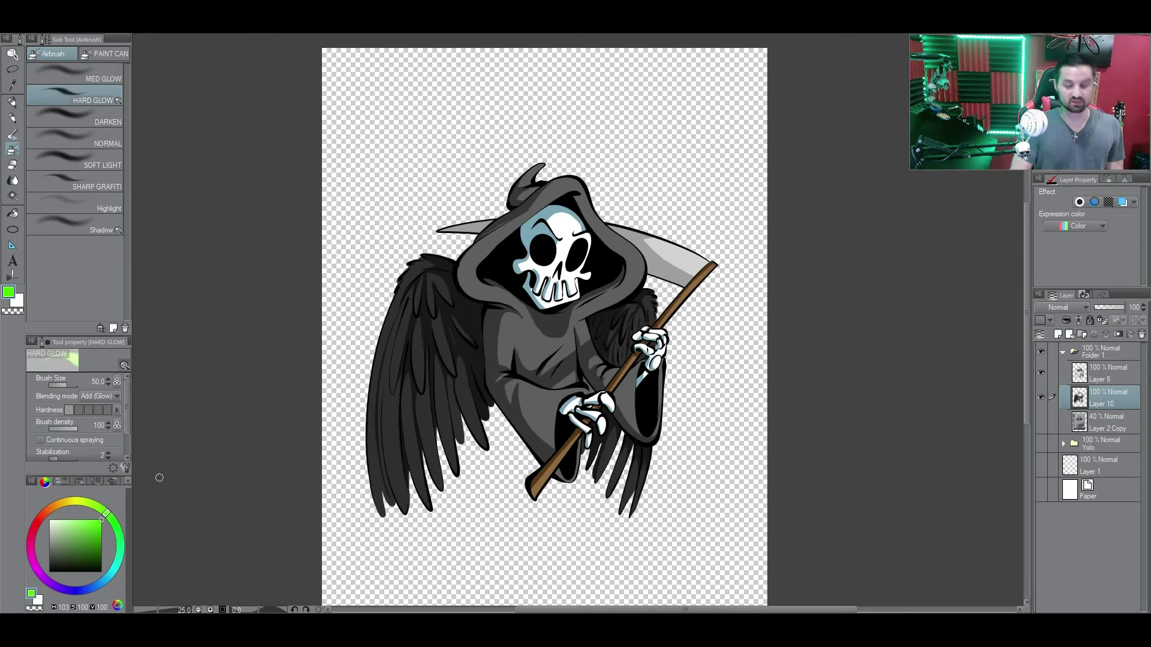
# Prepare the MED GLOW airbrush at size 1500 for the grim reaper illustration, keeping the Add (Glow) blending mode.
pyautogui.click(90, 74)
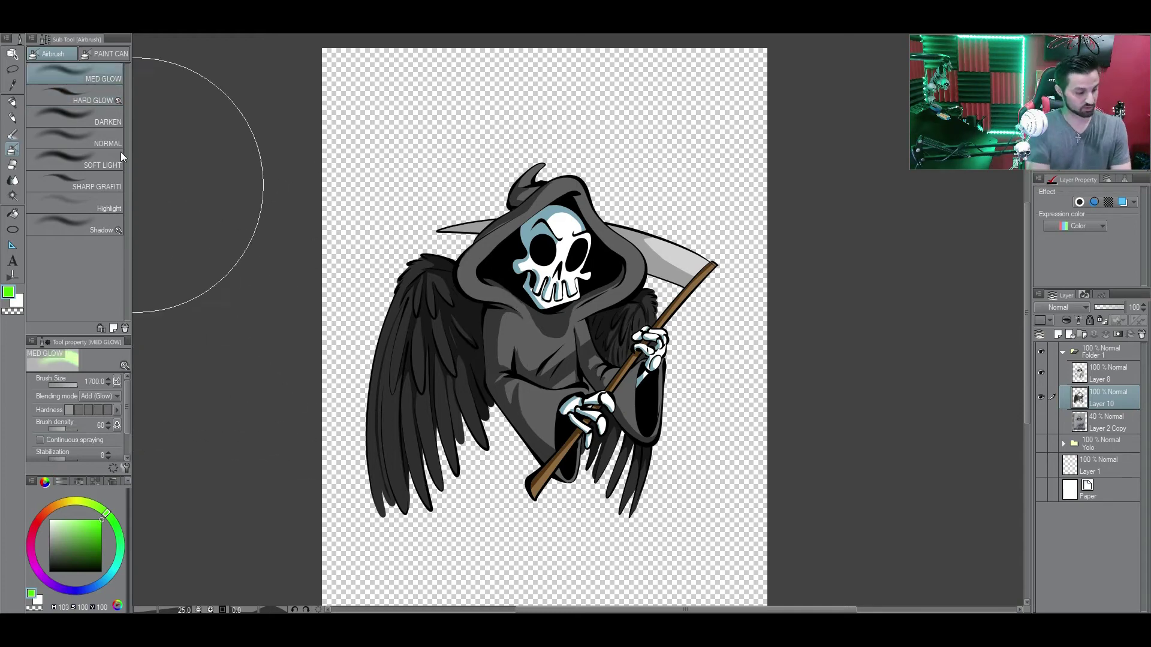
pyautogui.click(109, 398)
pyautogui.click(112, 399)
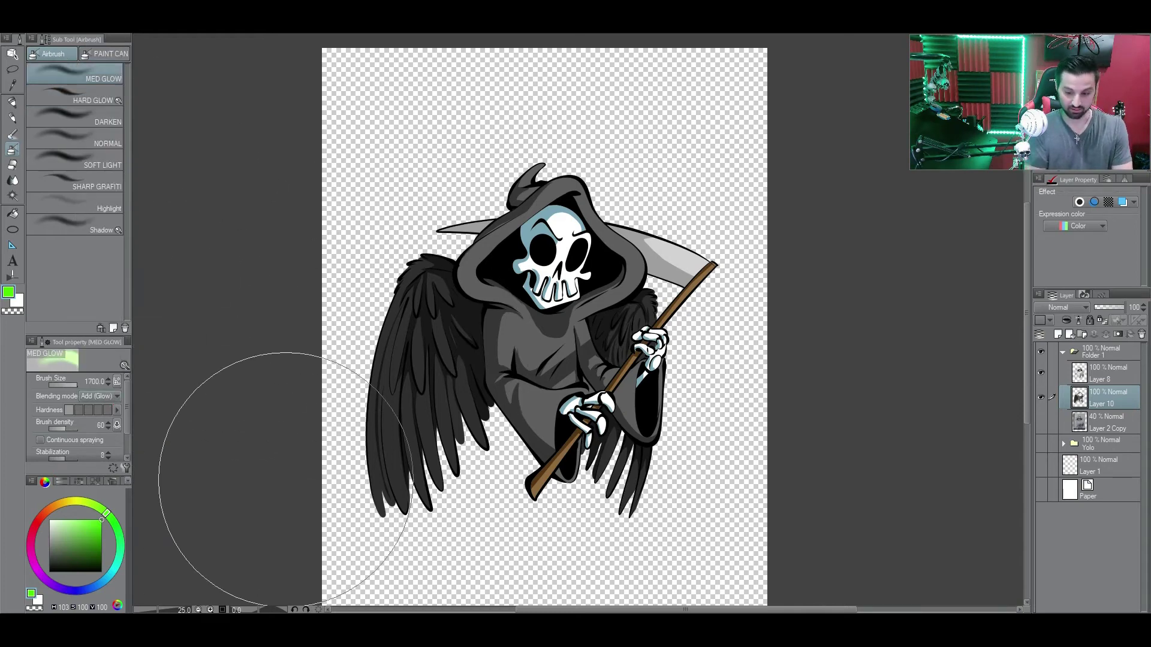
pyautogui.press('[')
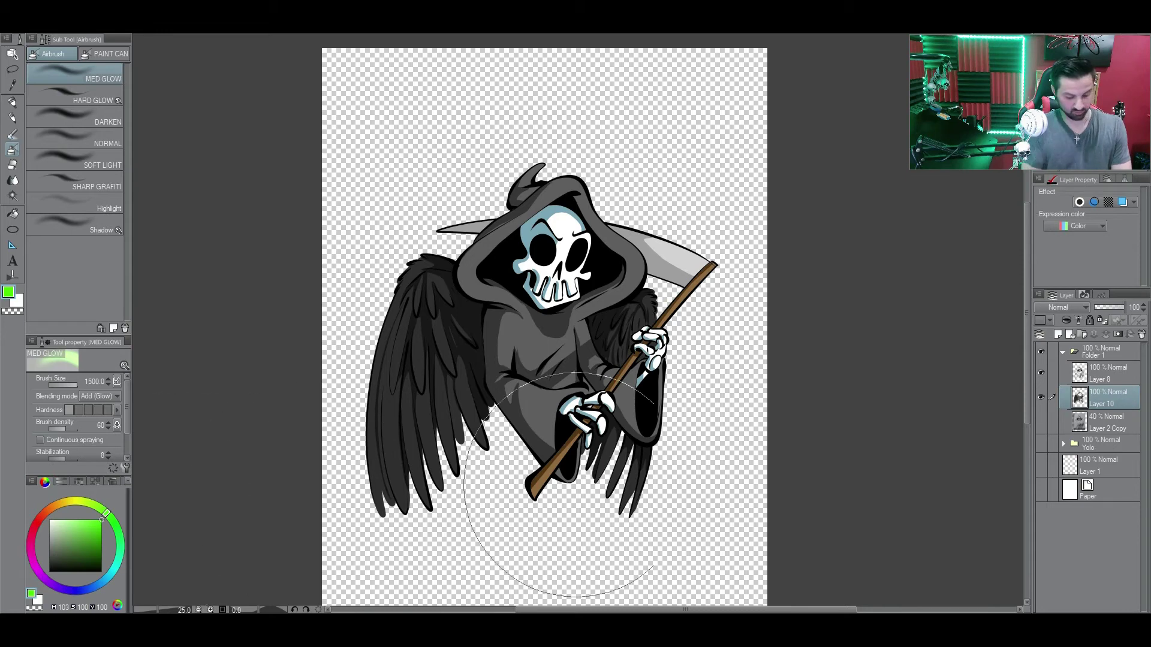
pyautogui.moveTo(771, 442); pyautogui.dragTo(617, 604)
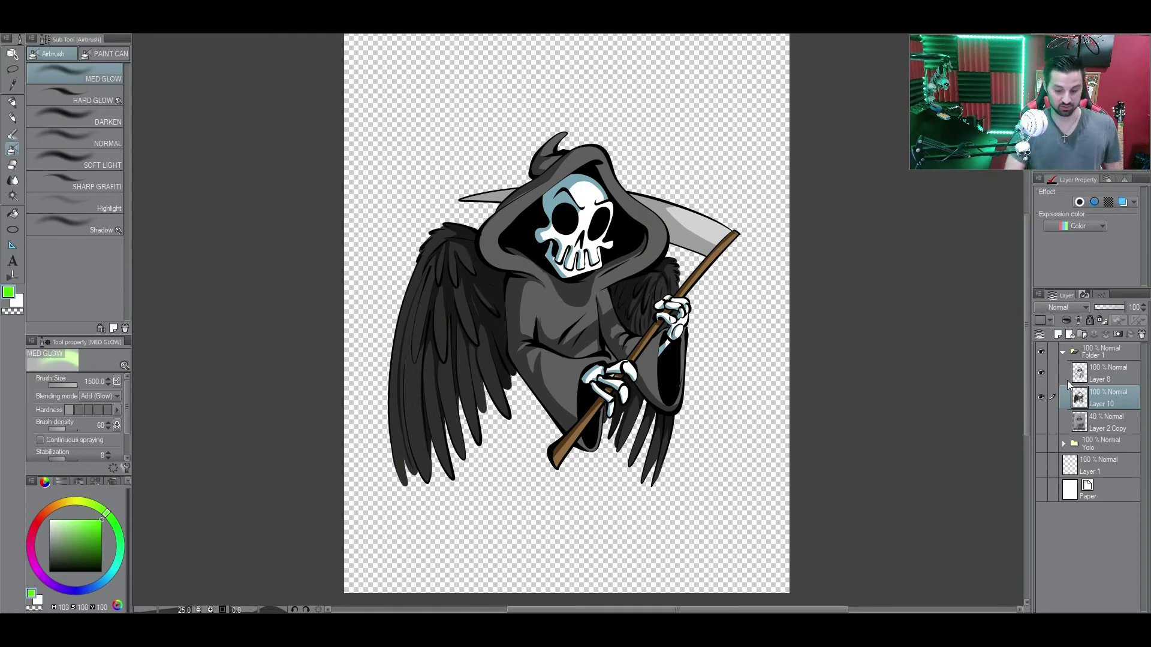
# Auto Select the connected lighter grey of the reaper's hood and upper robe with Follow adjacent pixel enabled.
pyautogui.click(13, 196)
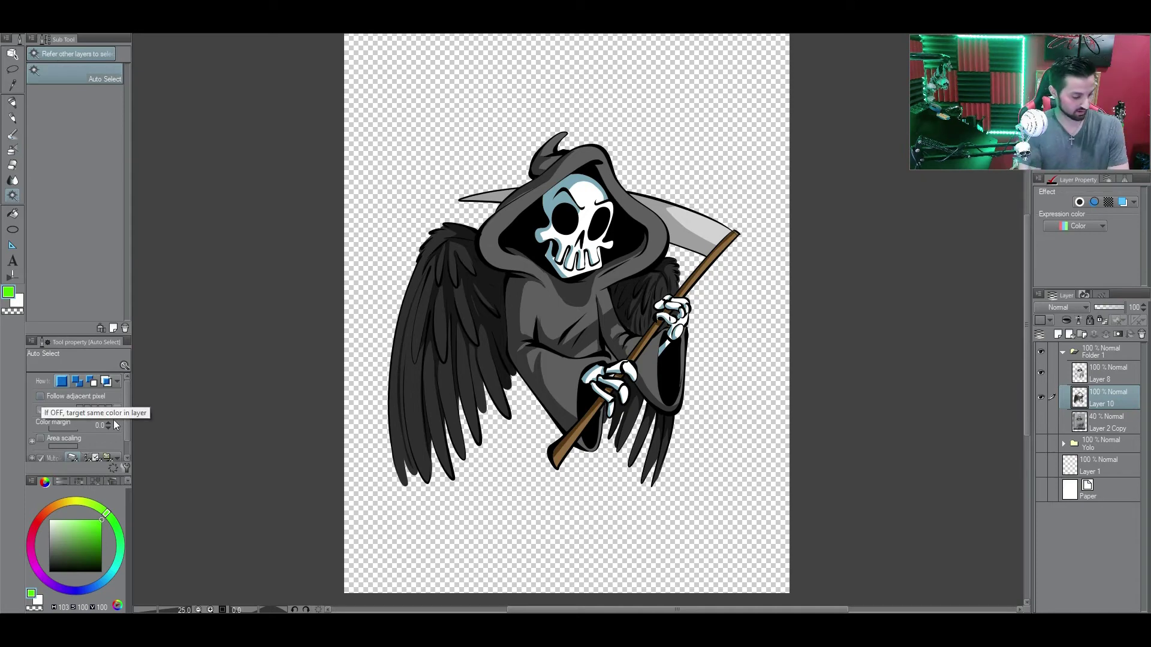
pyautogui.click(41, 398)
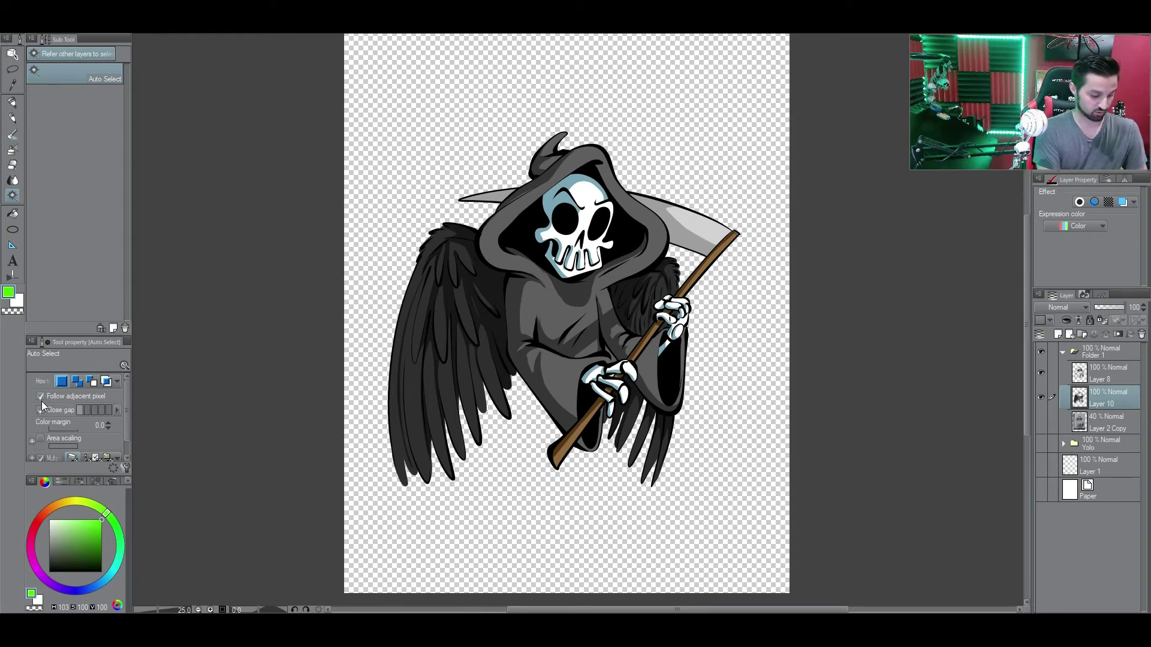
pyautogui.click(40, 397)
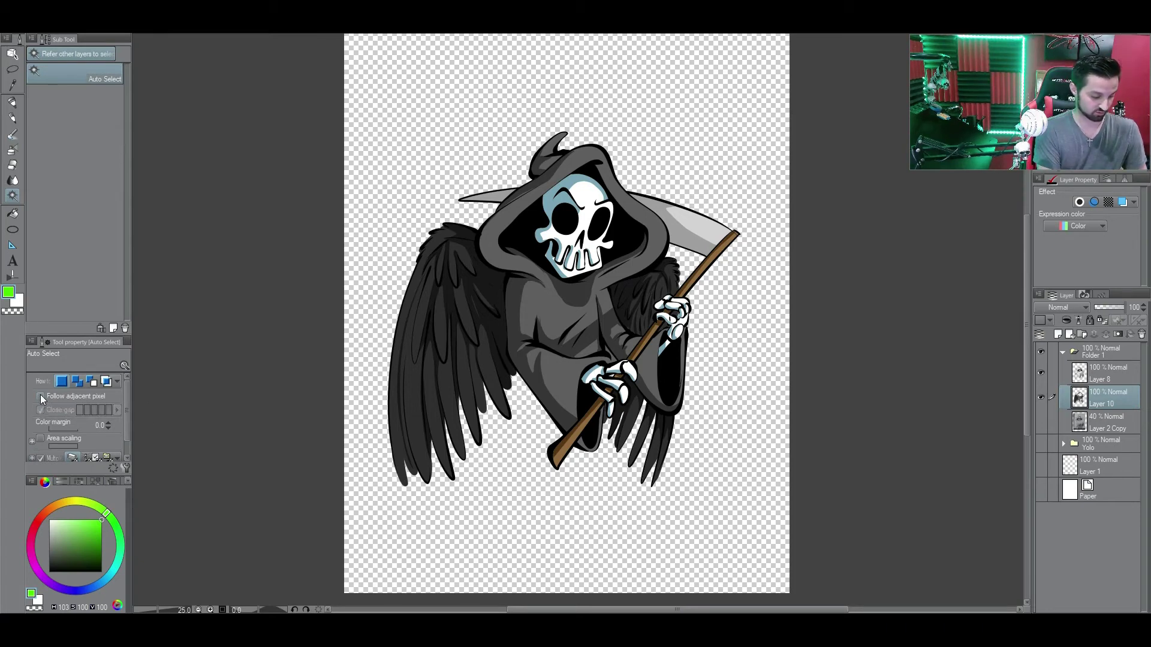
pyautogui.click(40, 397)
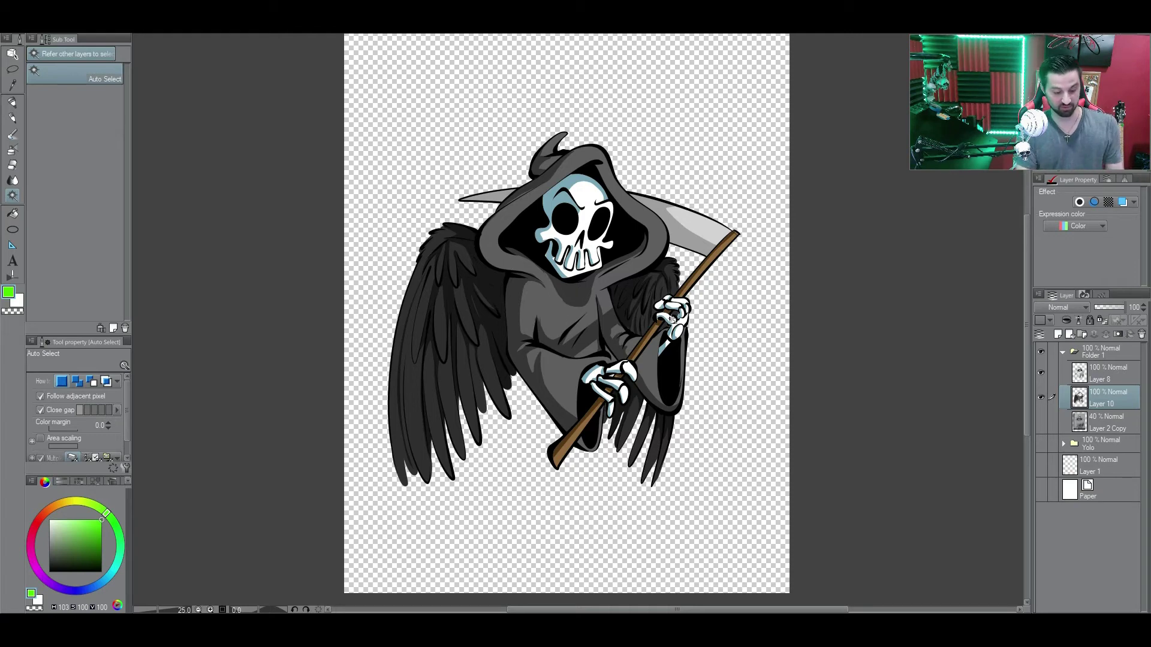
pyautogui.click(561, 320)
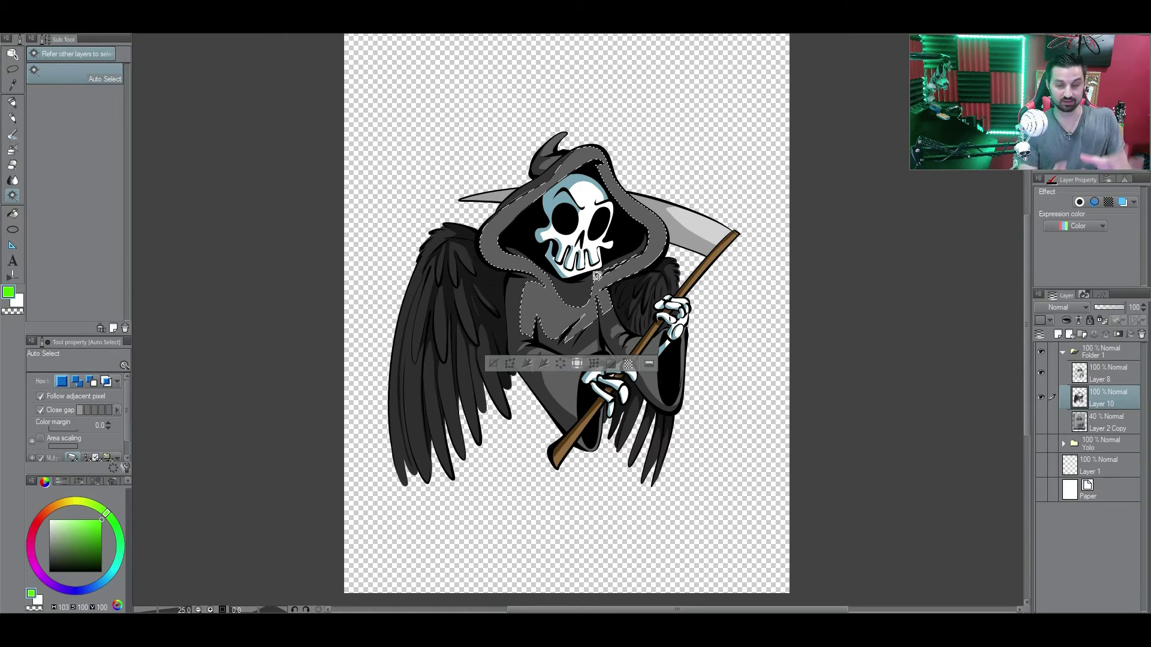
# Replace the selection with all lighter grey robe areas on the layer by disabling Follow adjacent pixel.
pyautogui.click(41, 397)
pyautogui.click(494, 364)
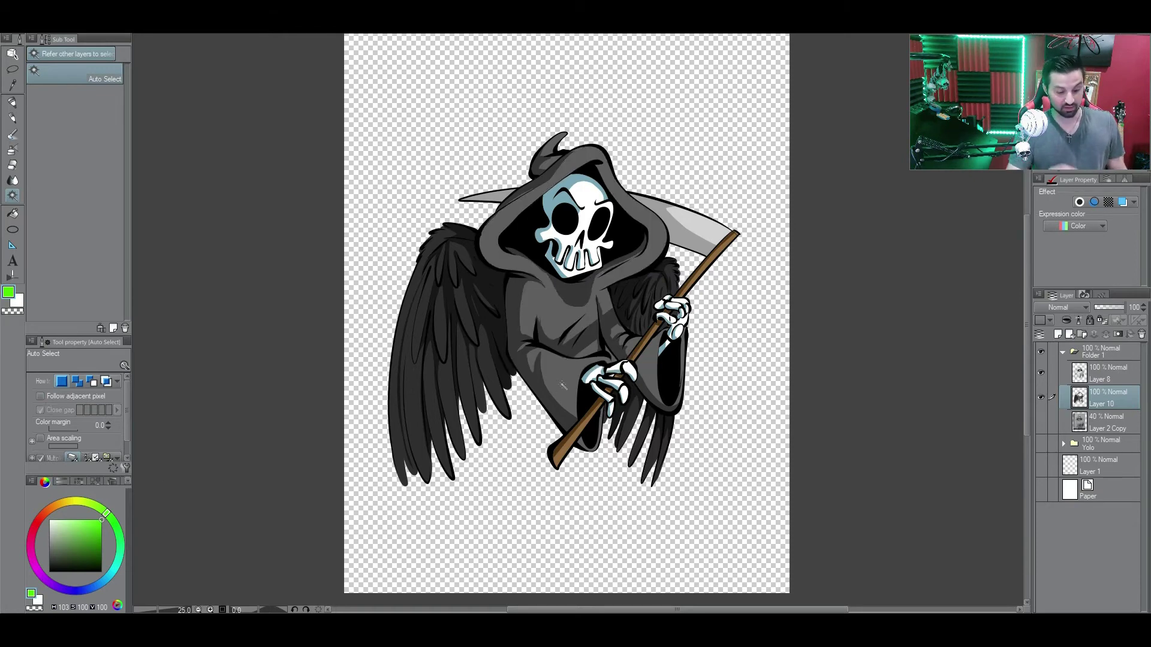
pyautogui.click(557, 316)
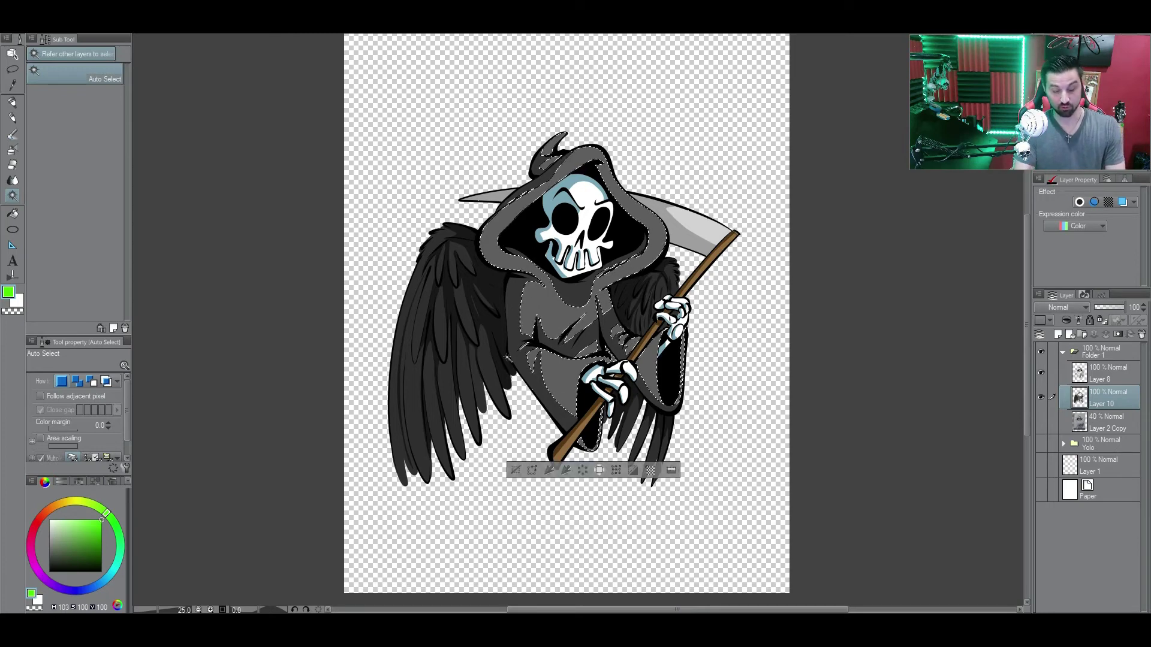
# Brush a green glow over the selected robe's sleeves and lower body with MED GLOW at size 1500, and clear the selection.
pyautogui.press('b')
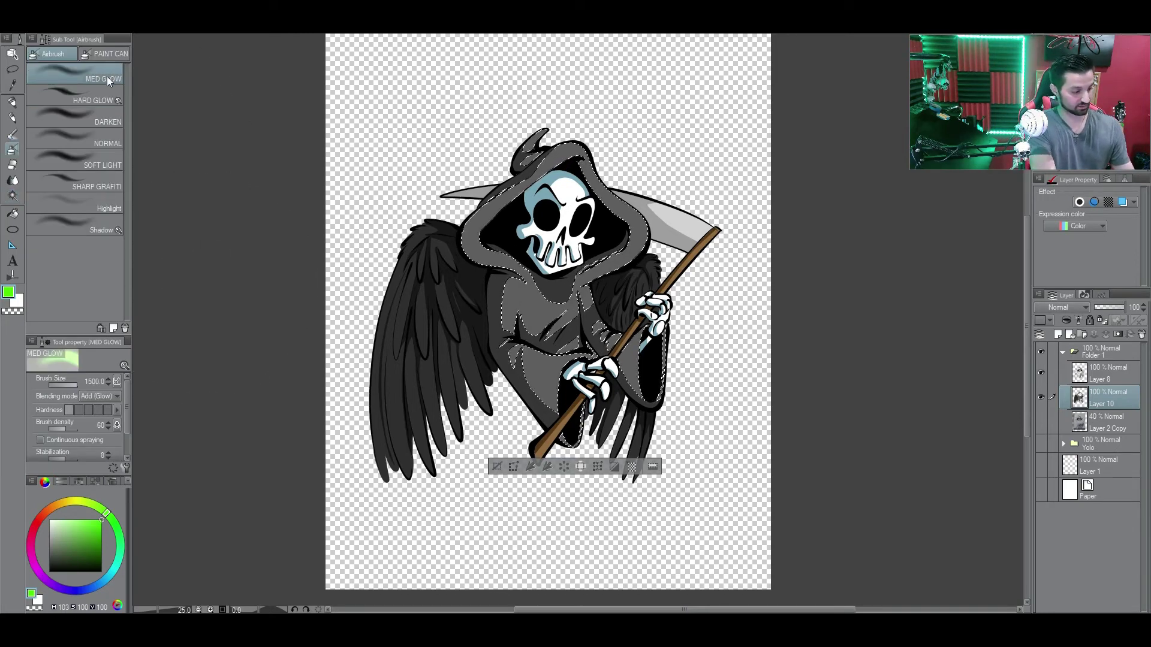
pyautogui.moveTo(784, 413); pyautogui.dragTo(818, 391)
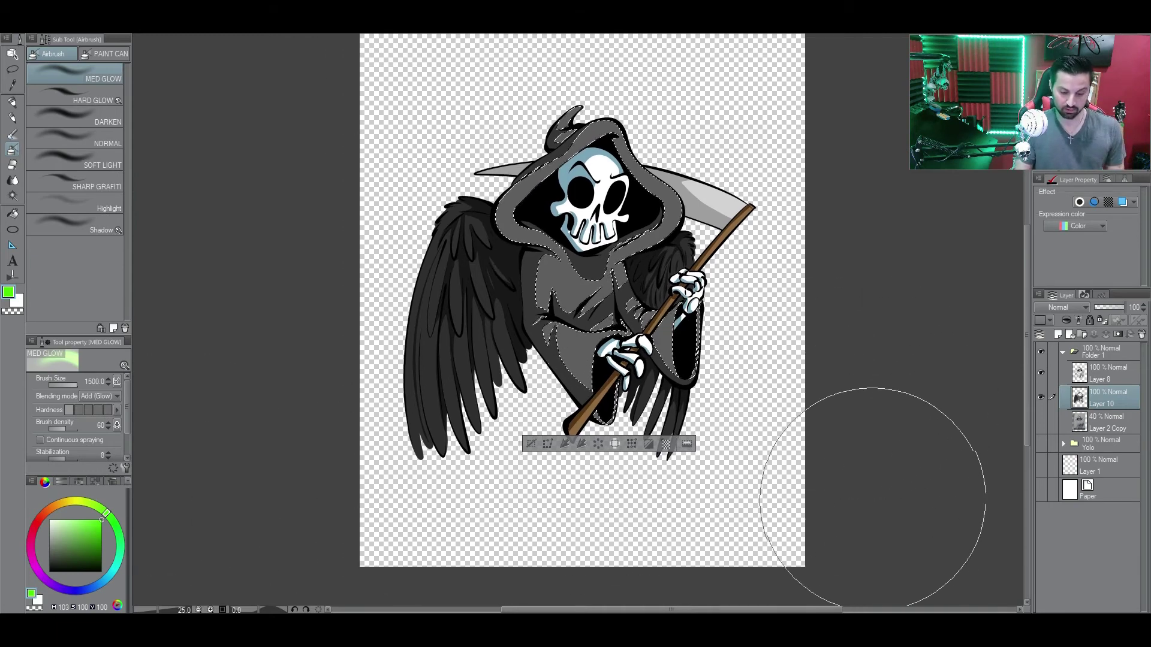
pyautogui.moveTo(822, 413); pyautogui.dragTo(635, 348)
pyautogui.hotkey('ctrl', 'd')
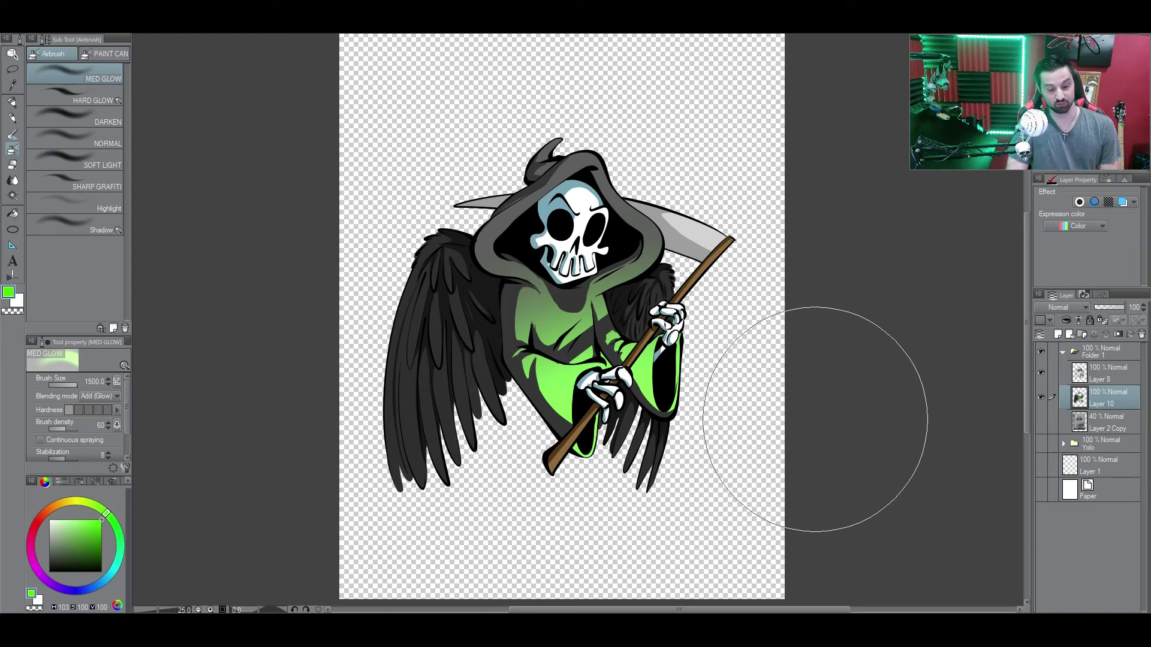
# Auto Select all the dark grey shadow areas of the reaper's robe and return to the airbrush.
pyautogui.press('w')
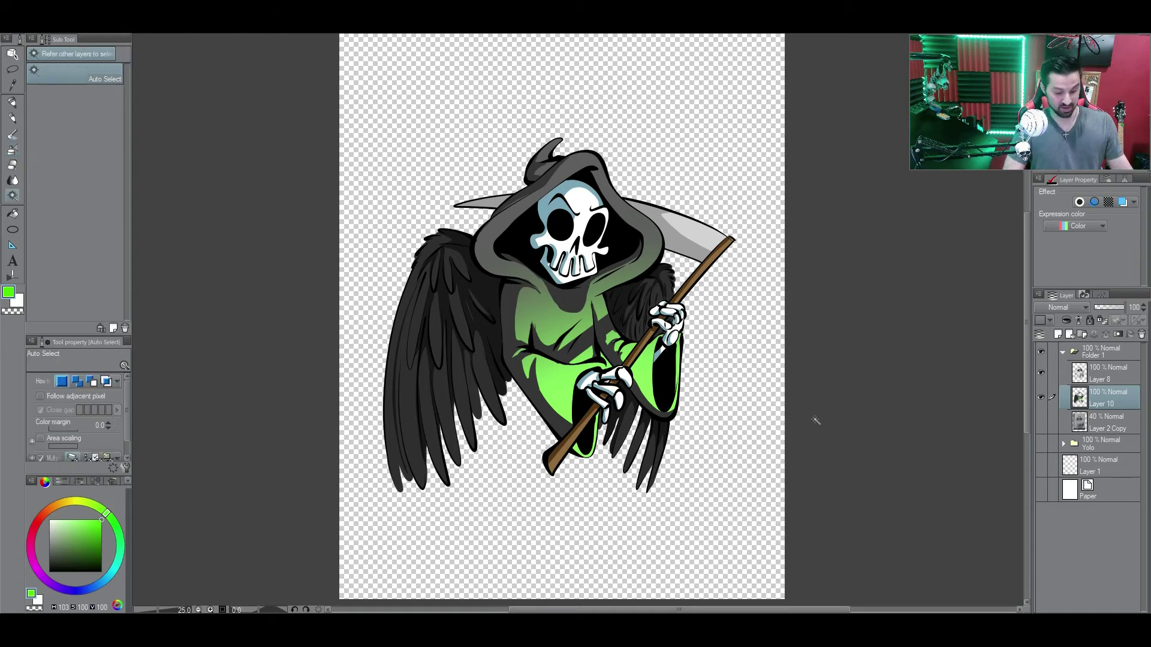
pyautogui.click(576, 301)
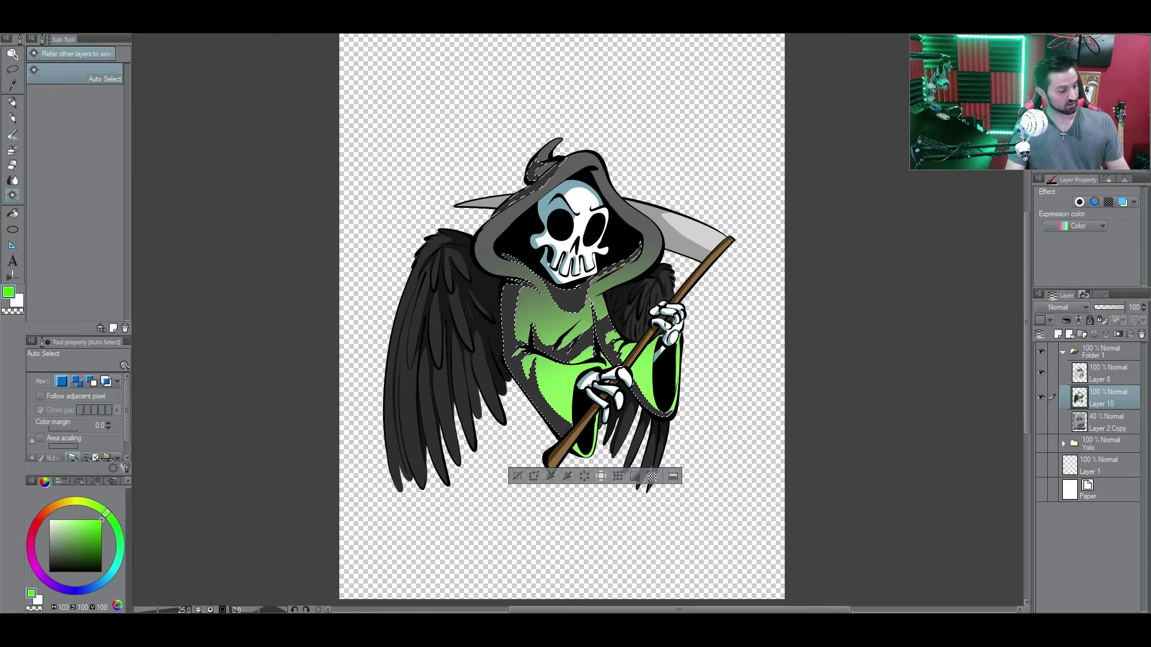
pyautogui.press('b')
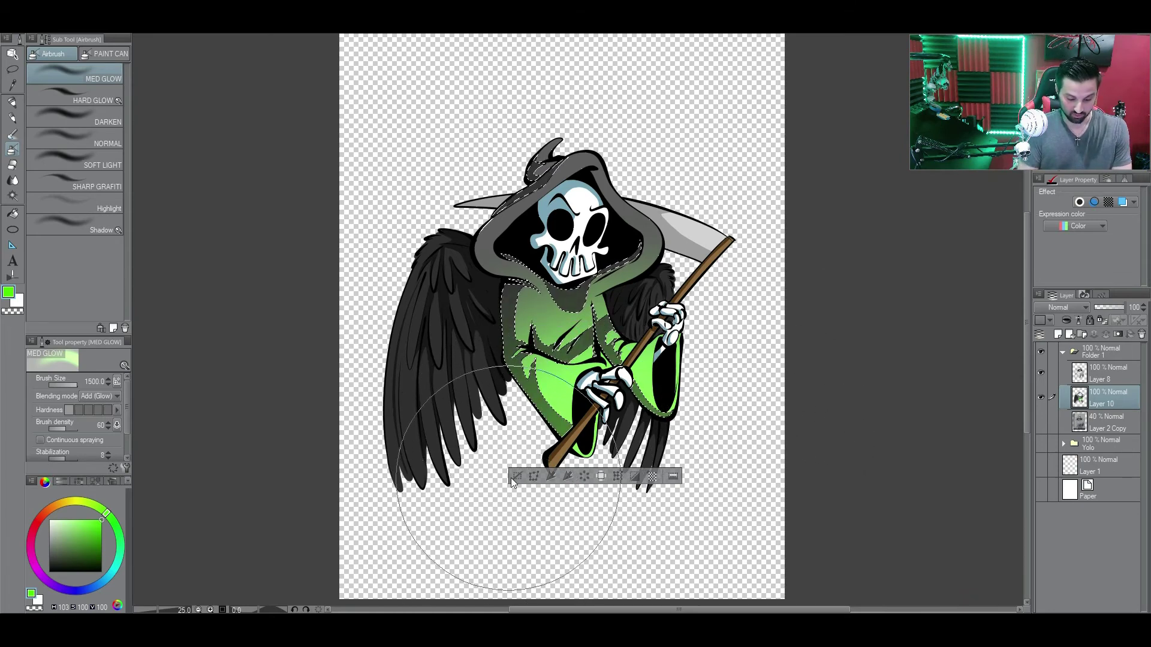
pyautogui.hotkey('ctrl', 'd')
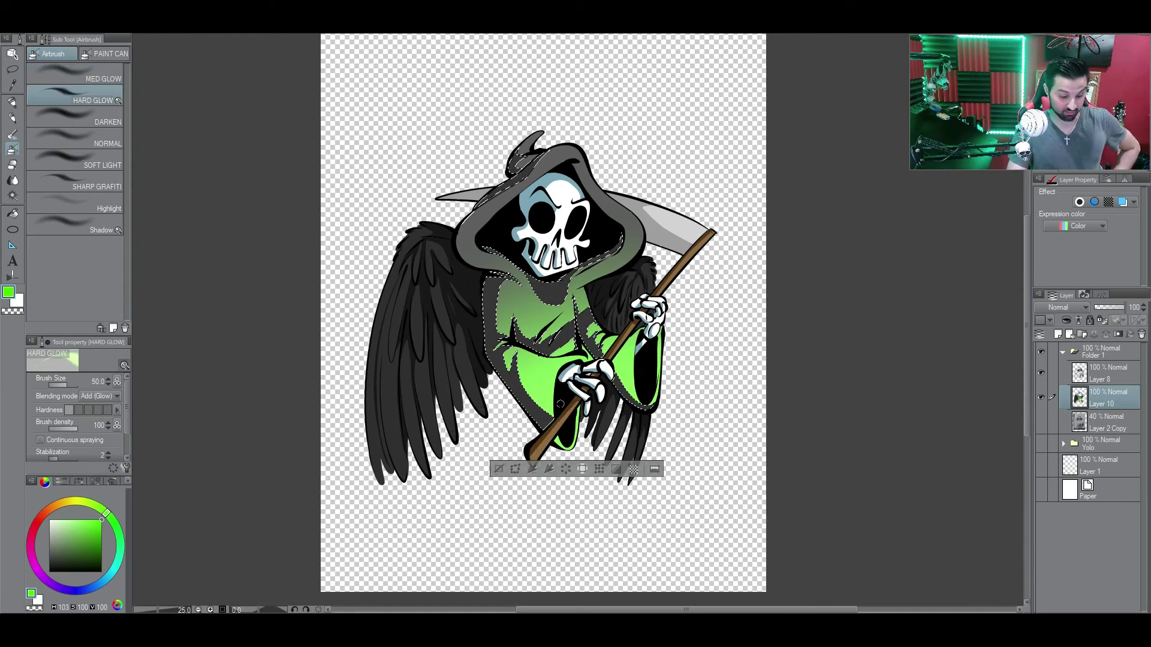
# Try teal and blue glows over the selected robe shadows with MED GLOW at size 1500, undoing each.
pyautogui.keyDown('alt'); pyautogui.click(543, 413); pyautogui.keyUp('alt')
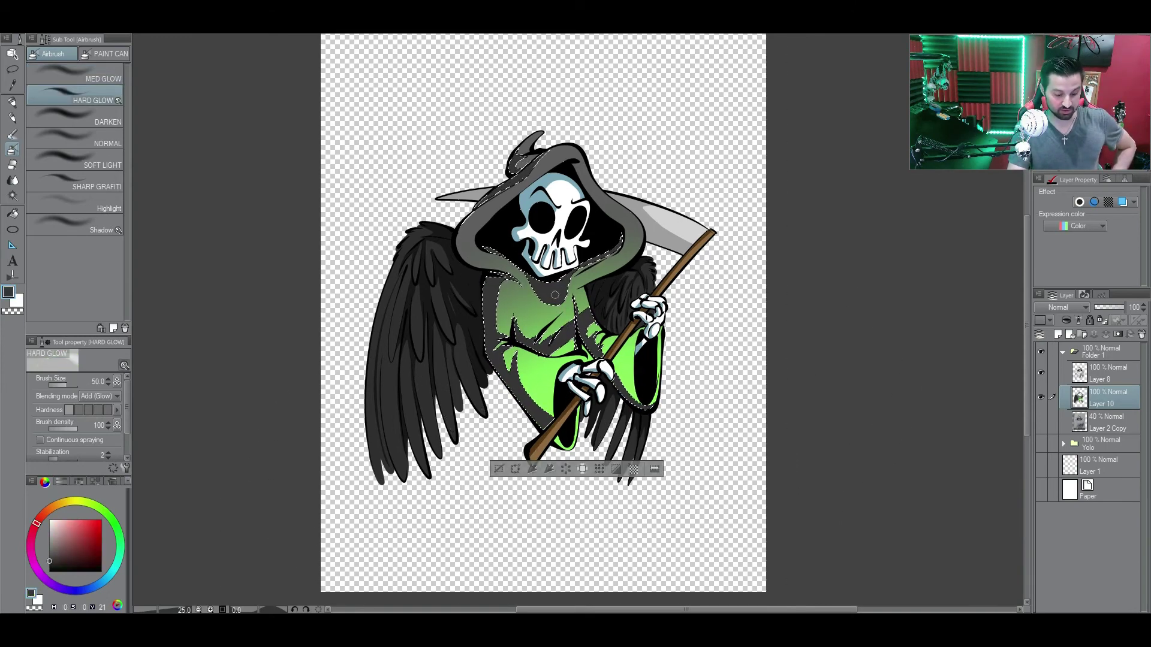
pyautogui.keyDown('alt'); pyautogui.click(633, 363); pyautogui.keyUp('alt')
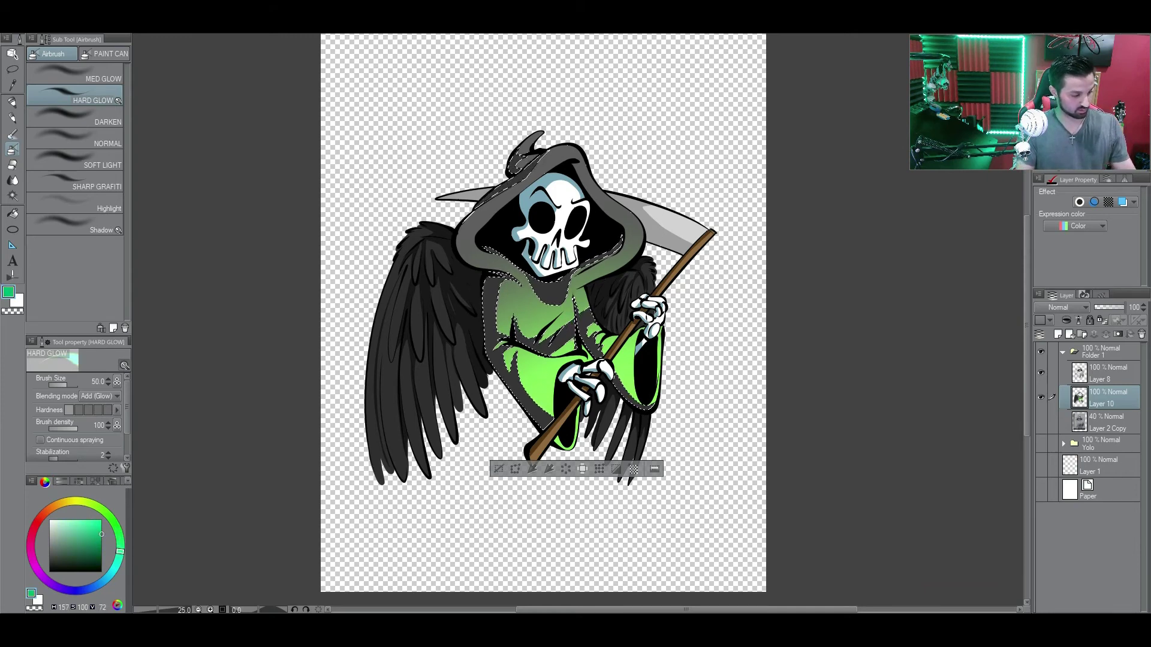
pyautogui.click(99, 75)
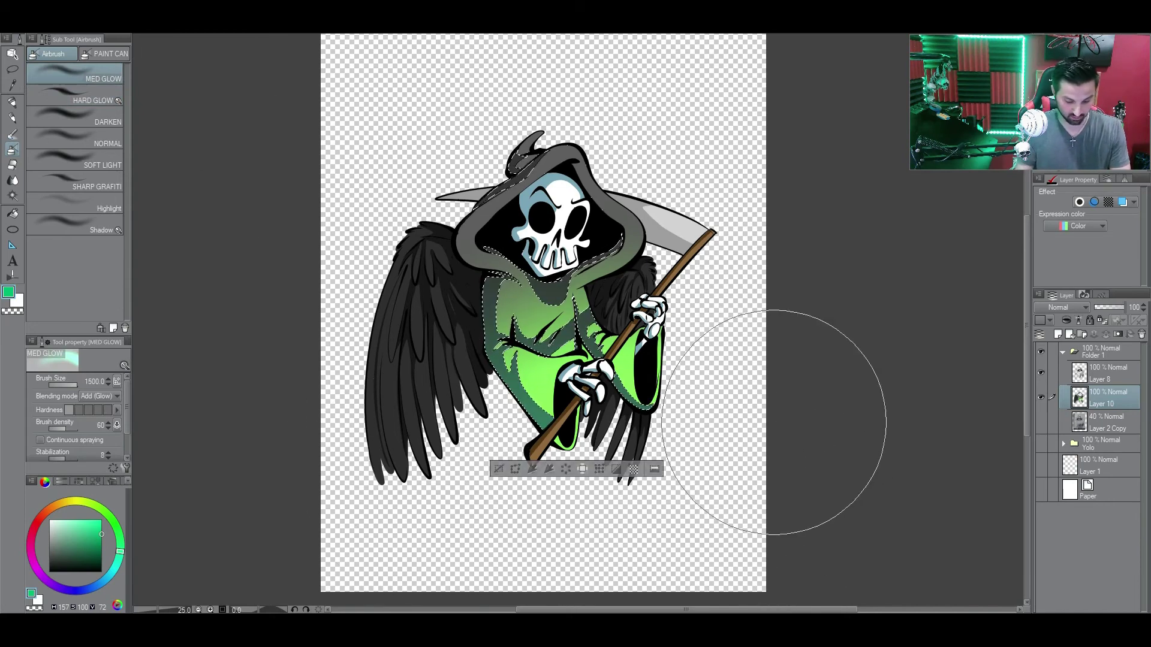
pyautogui.moveTo(114, 575); pyautogui.dragTo(87, 600)
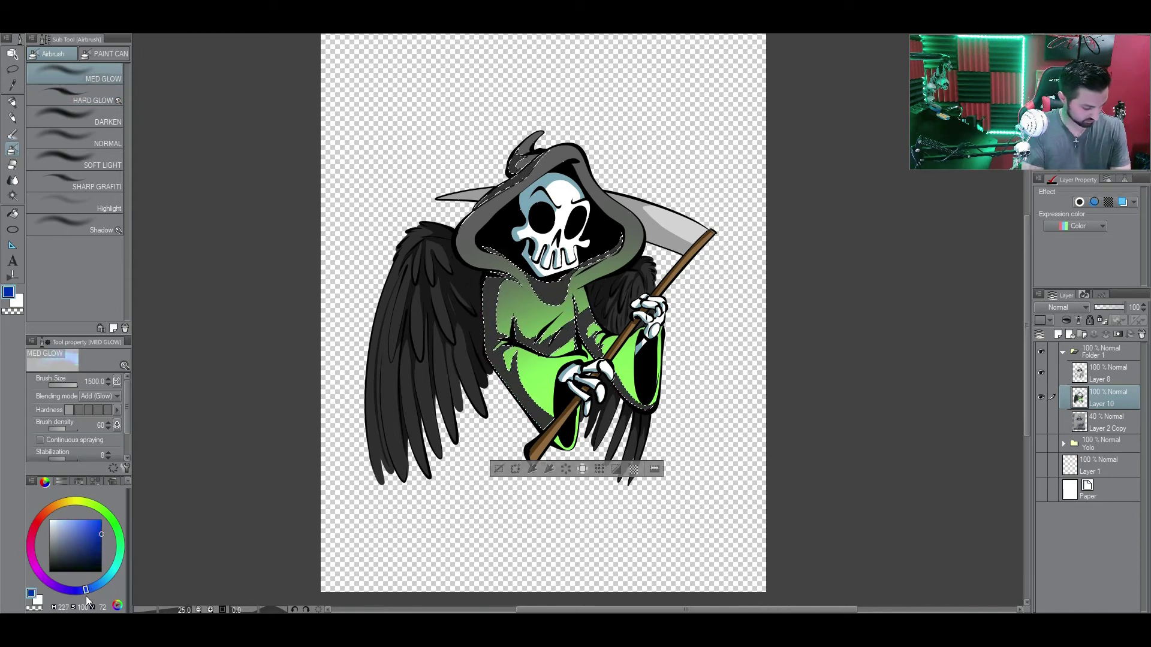
pyautogui.moveTo(424, 416)
pyautogui.mouseDown()
pyautogui.moveTo(508, 437)
pyautogui.moveTo(712, 421)
pyautogui.mouseUp()
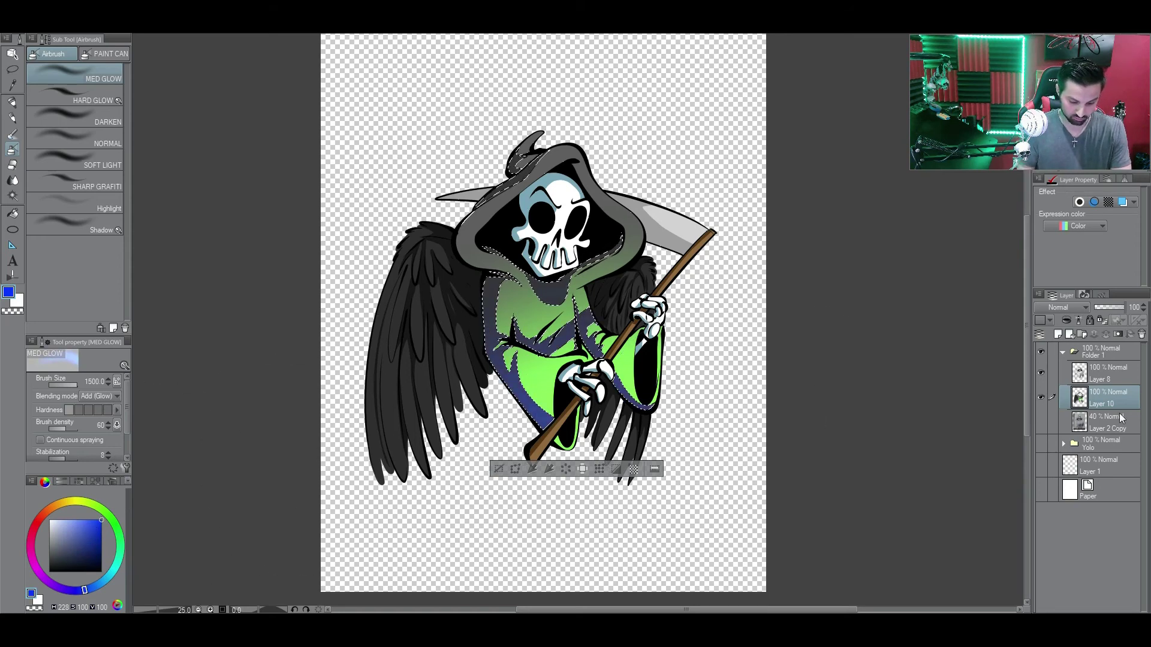
pyautogui.hotkey('ctrl', 'd')
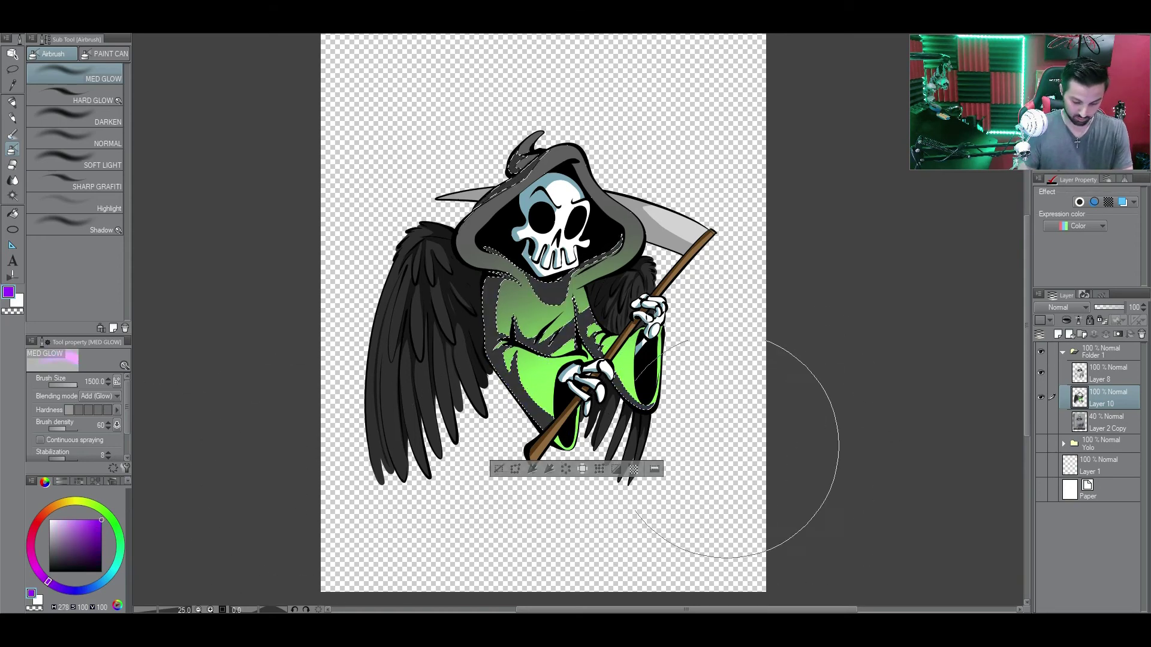
# Try a purple glow over the selected robe shadows and undo it.
pyautogui.moveTo(728, 450)
pyautogui.mouseDown()
pyautogui.moveTo(506, 422)
pyautogui.moveTo(401, 508)
pyautogui.mouseUp()
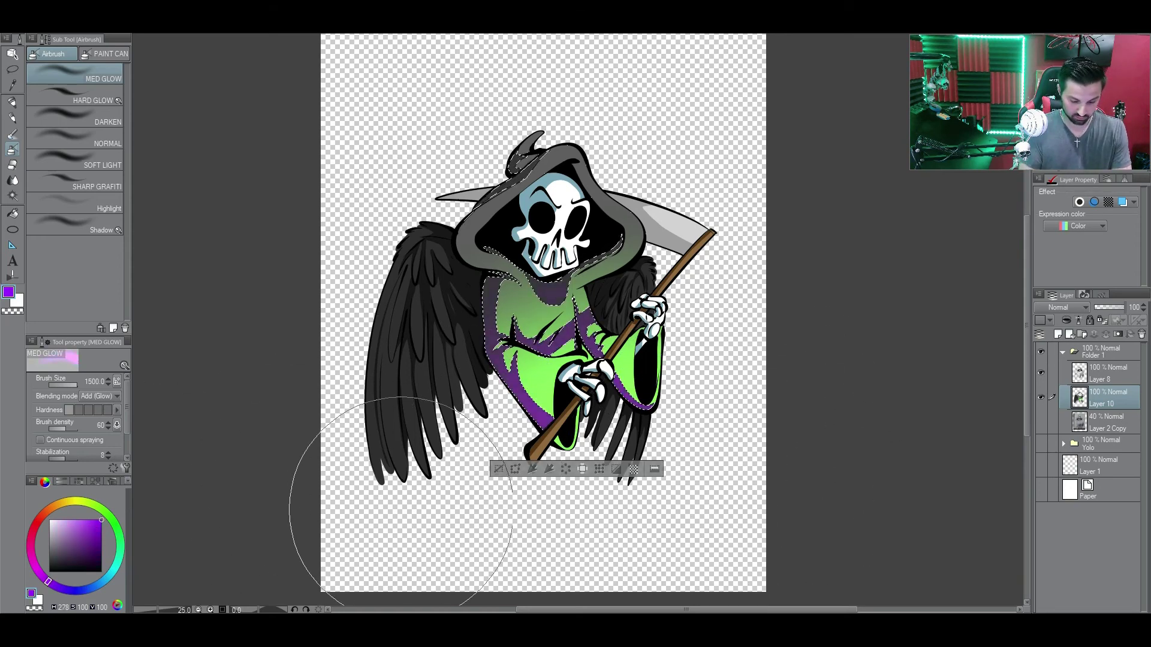
pyautogui.hotkey('ctrl', 'd')
pyautogui.hotkey('ctrl', 'z')
# Brush a red glow over the selected robe shadows with MED GLOW at size 1500, and clear the selection.
pyautogui.moveTo(511, 515); pyautogui.dragTo(731, 447)
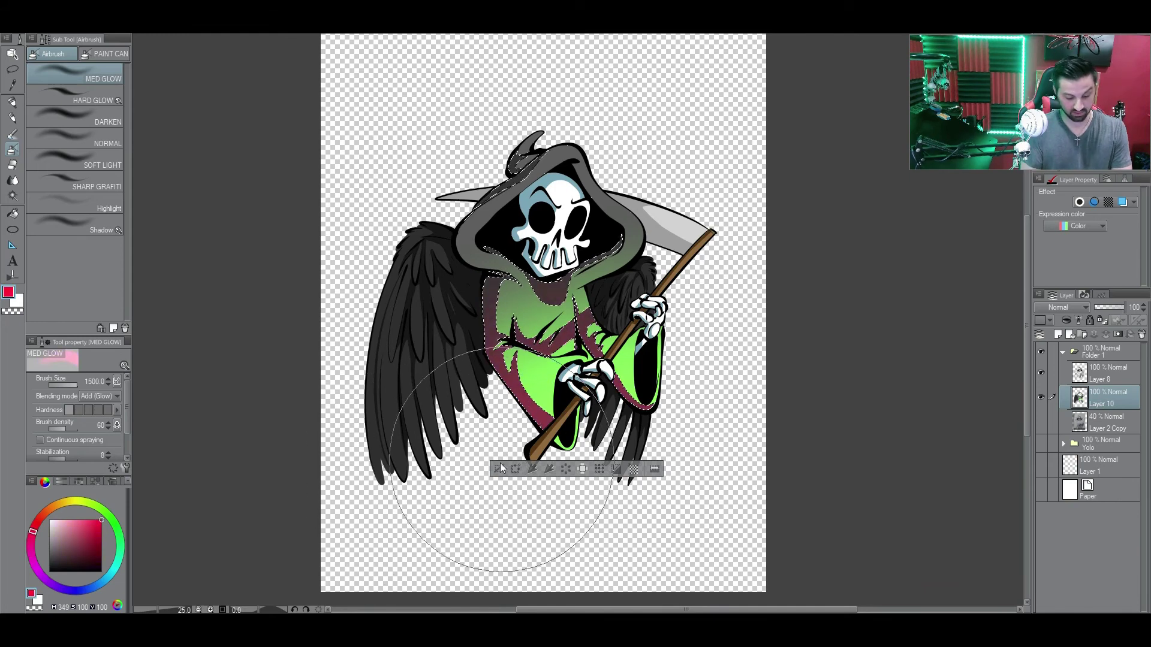
pyautogui.hotkey('ctrl', 'd')
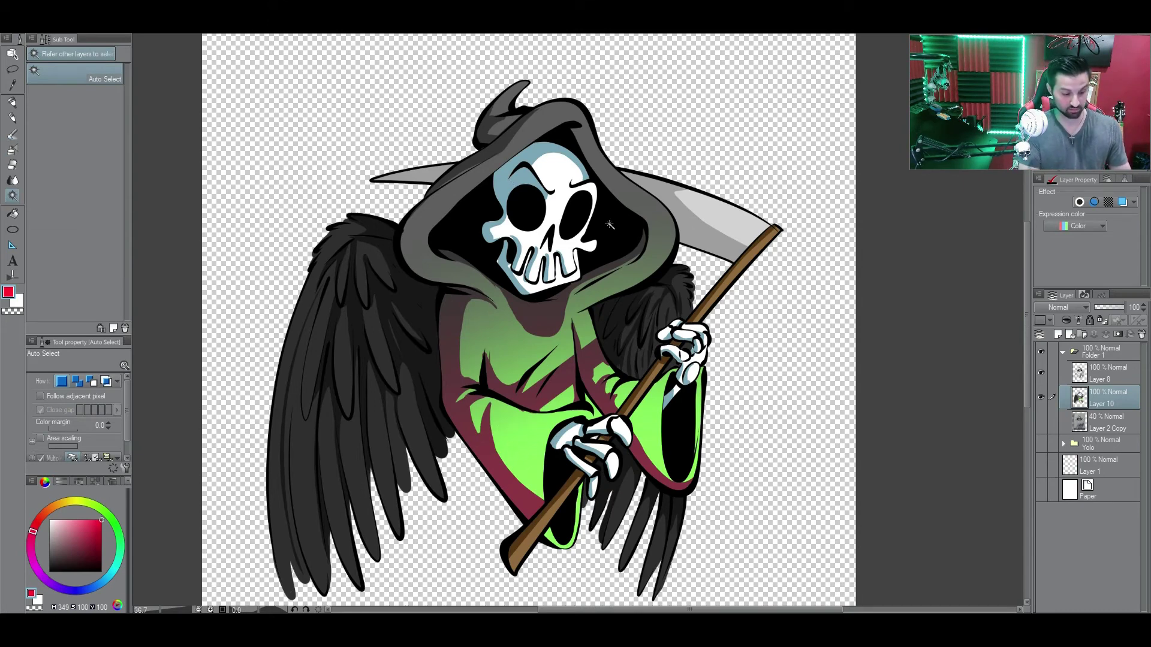
# Try a red glow over the blue shading of the skull and hands with MED GLOW at size 600.
pyautogui.press('b')
pyautogui.hotkey('ctrl', 'z')
pyautogui.hotkey('ctrl', 'z')
pyautogui.click(75, 95)
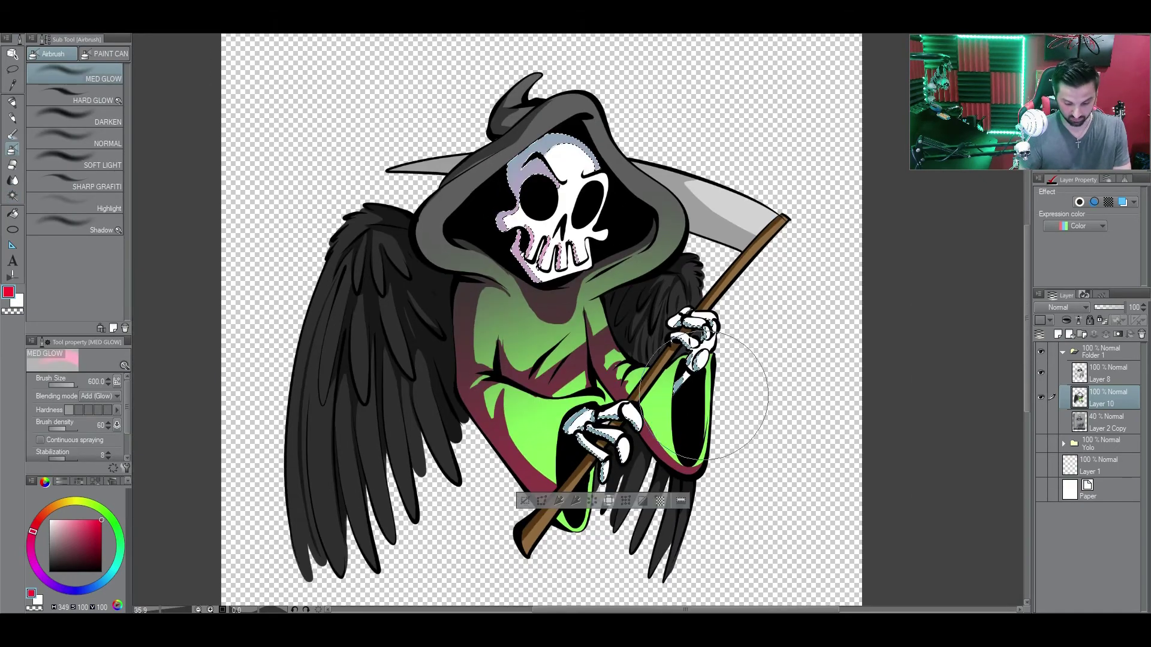
# Undo the red trial and brush a green glow over the skull's blue shading with MED GLOW at size 500.
pyautogui.press('[')
pyautogui.press('[')
pyautogui.press('[')
pyautogui.hotkey('ctrl', 'z')
pyautogui.moveTo(563, 143); pyautogui.dragTo(526, 166)
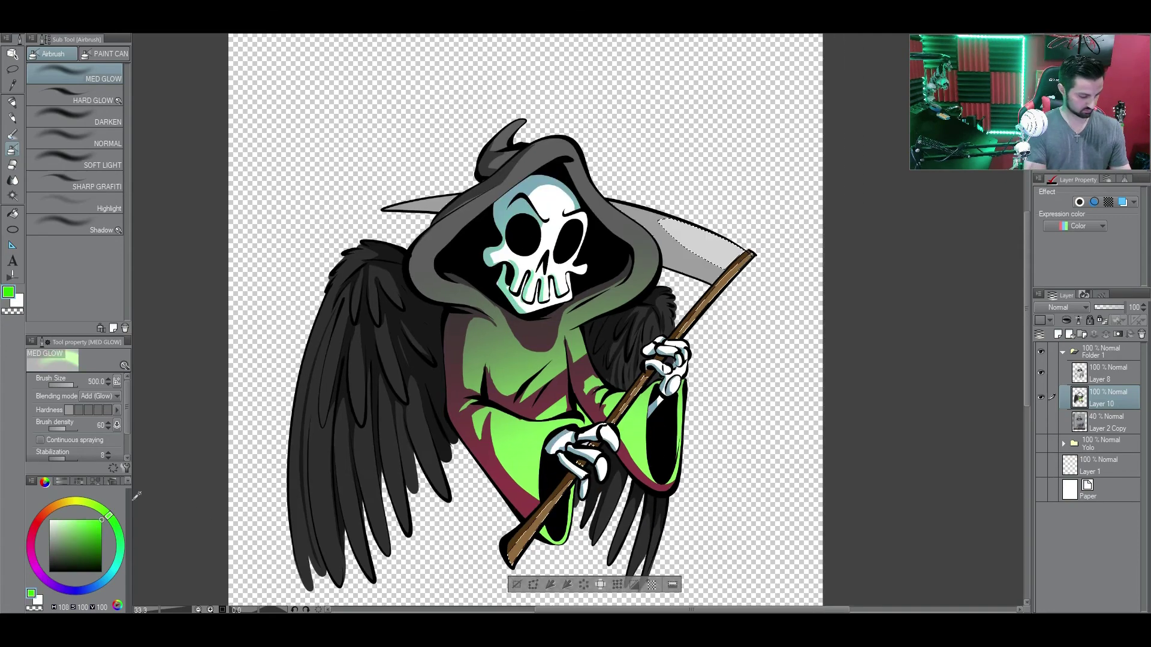
# Brush a green glow over the selected scythe handle and the light area of the blade at size 500.
pyautogui.moveTo(759, 329)
pyautogui.mouseDown()
pyautogui.moveTo(814, 206)
pyautogui.moveTo(689, 314)
pyautogui.moveTo(543, 490)
pyautogui.mouseUp()
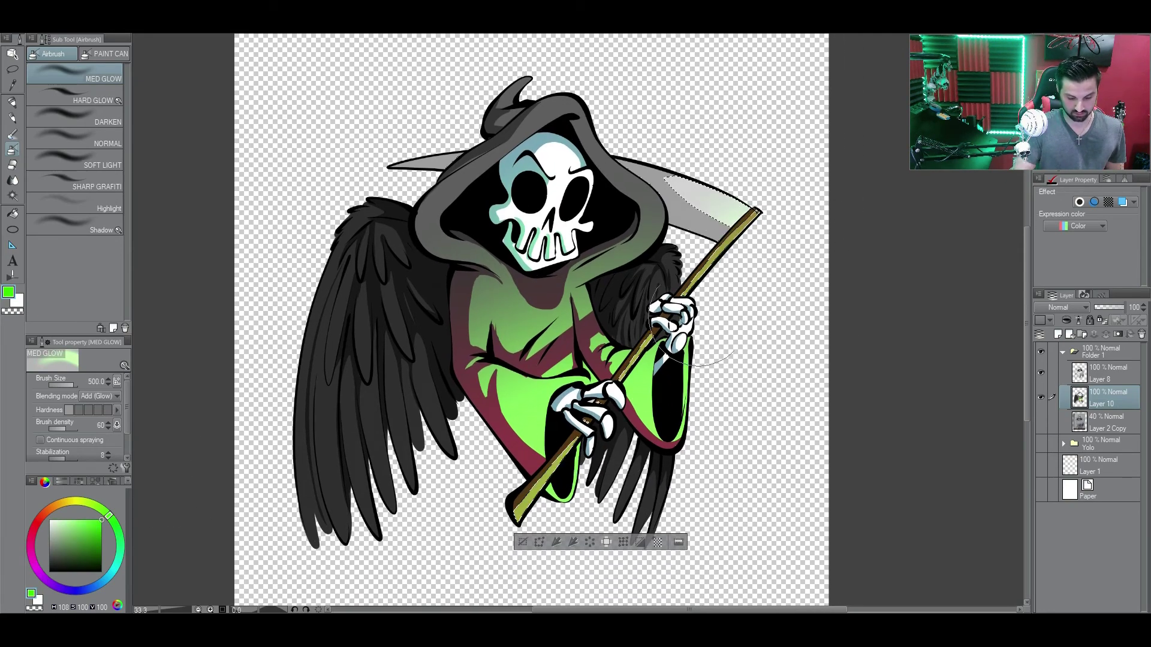
pyautogui.moveTo(778, 187); pyautogui.dragTo(652, 237)
# Auto Select the darker grey of the scythe blade, brush a red glow over it, and clear the selection.
pyautogui.press('w')
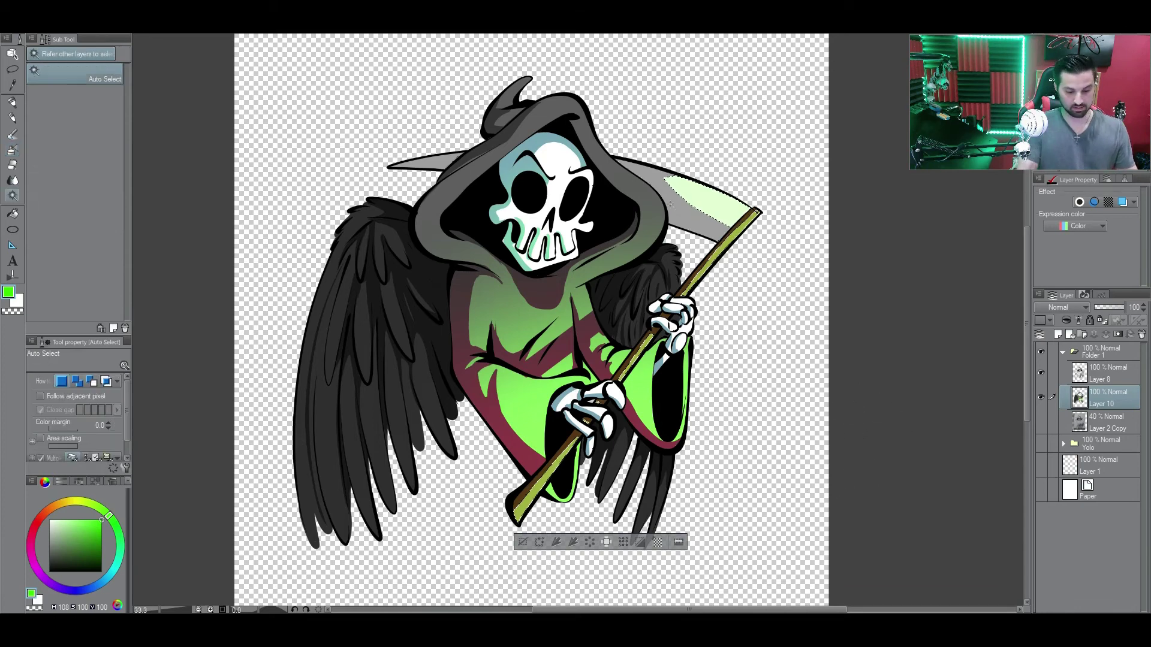
pyautogui.press('b')
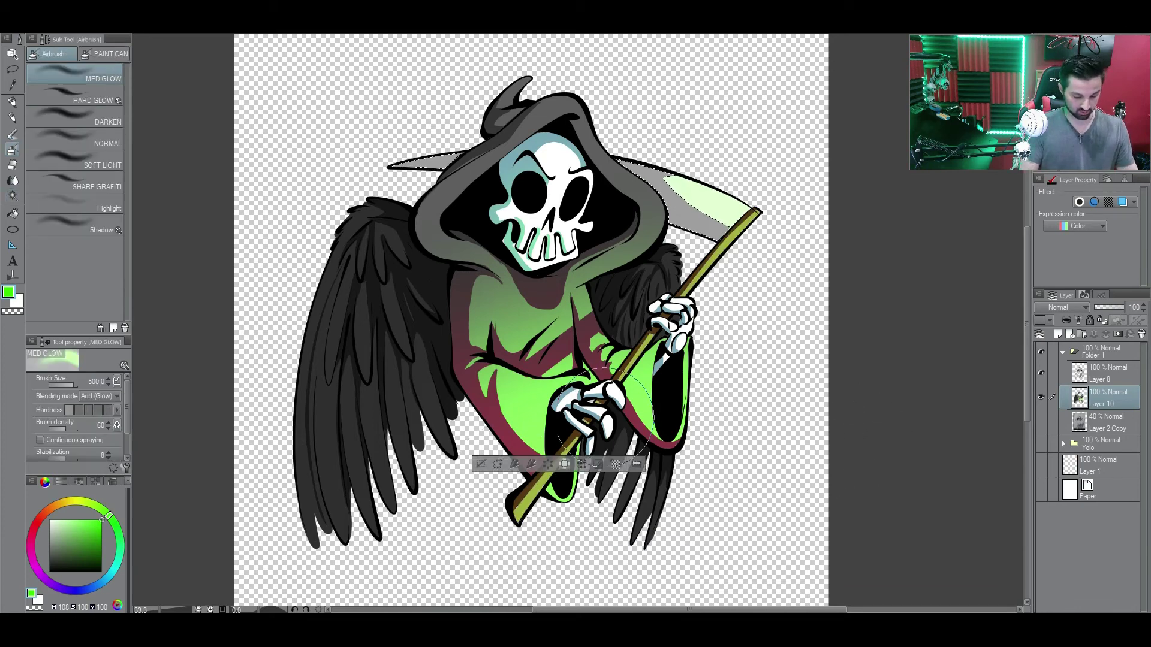
pyautogui.click(35, 528)
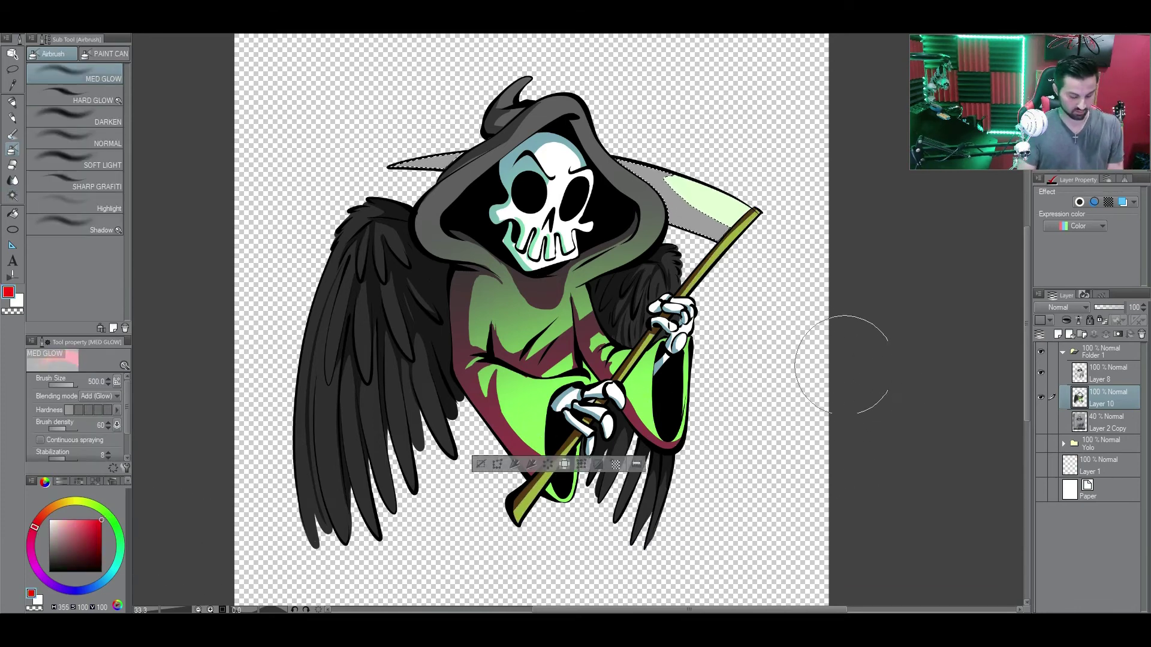
pyautogui.moveTo(737, 238)
pyautogui.mouseDown()
pyautogui.moveTo(500, 183)
pyautogui.moveTo(185, 325)
pyautogui.mouseUp()
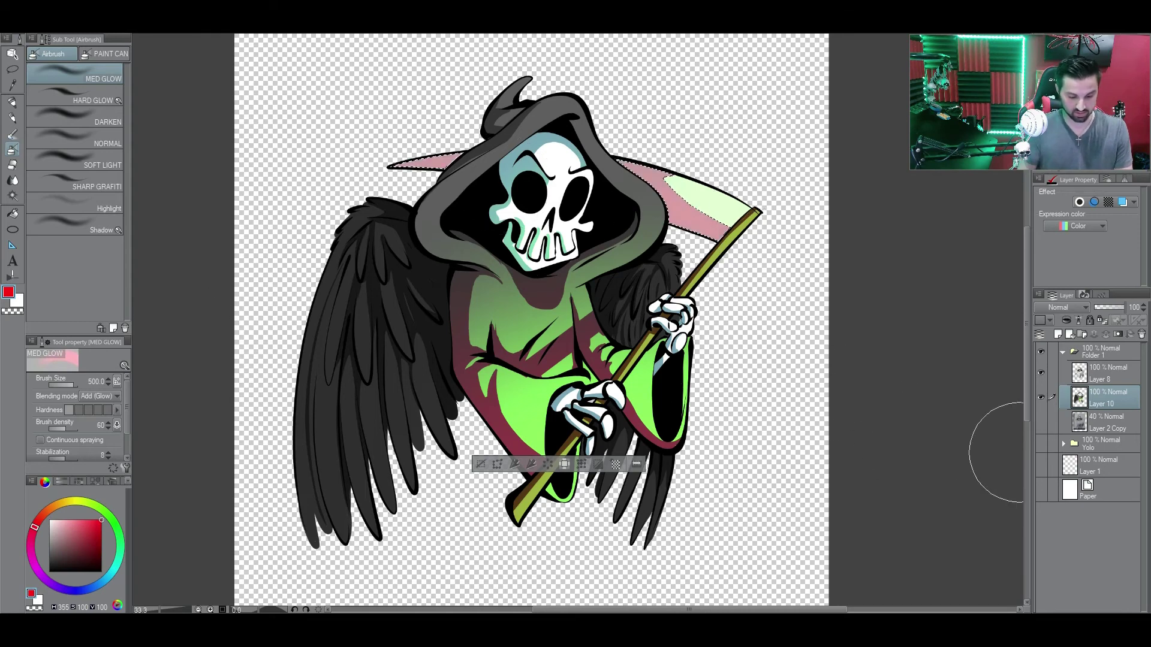
pyautogui.hotkey('ctrl', 'd')
# Brush a green glow over the lower ends of the selected lighter wing feathers with MED GLOW at size 1000.
pyautogui.scroll(-1, 687, 486)
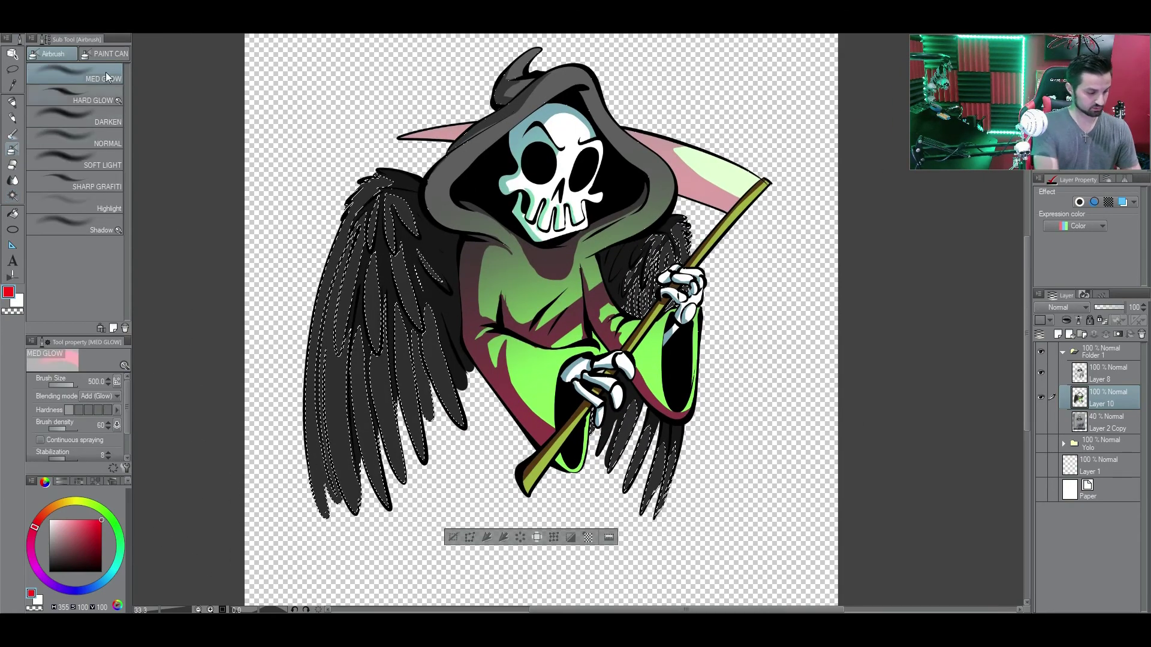
pyautogui.click(107, 514)
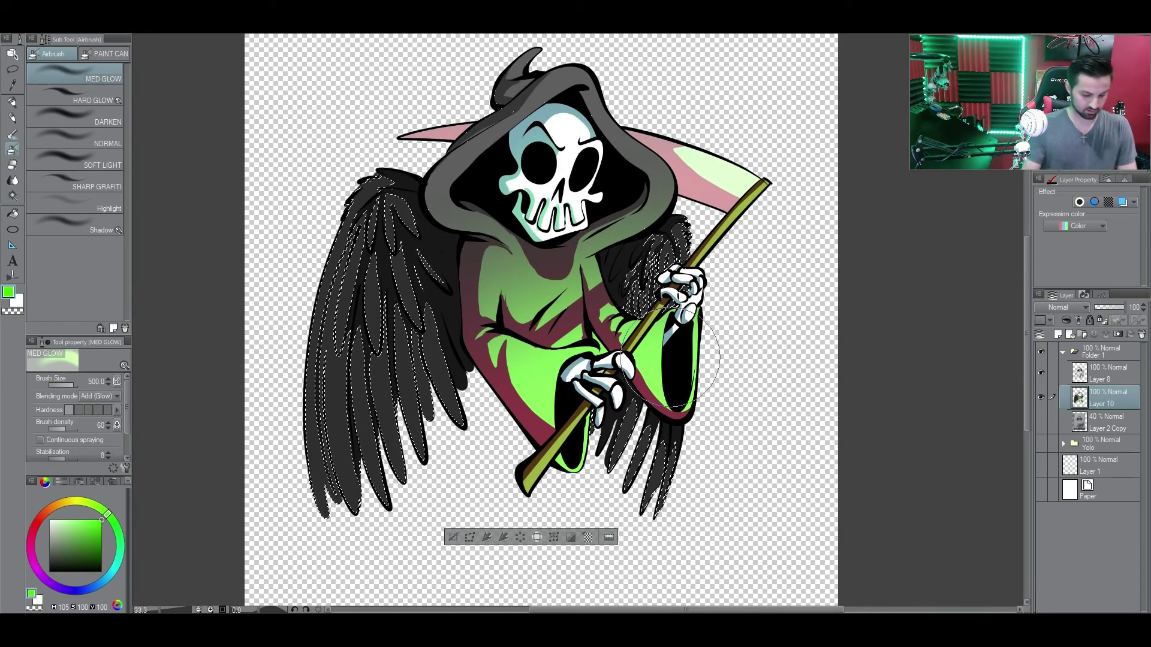
pyautogui.press(']')
pyautogui.moveTo(474, 384)
pyautogui.mouseDown()
pyautogui.moveTo(395, 426)
pyautogui.moveTo(474, 473)
pyautogui.moveTo(599, 450)
pyautogui.moveTo(741, 524)
pyautogui.mouseUp()
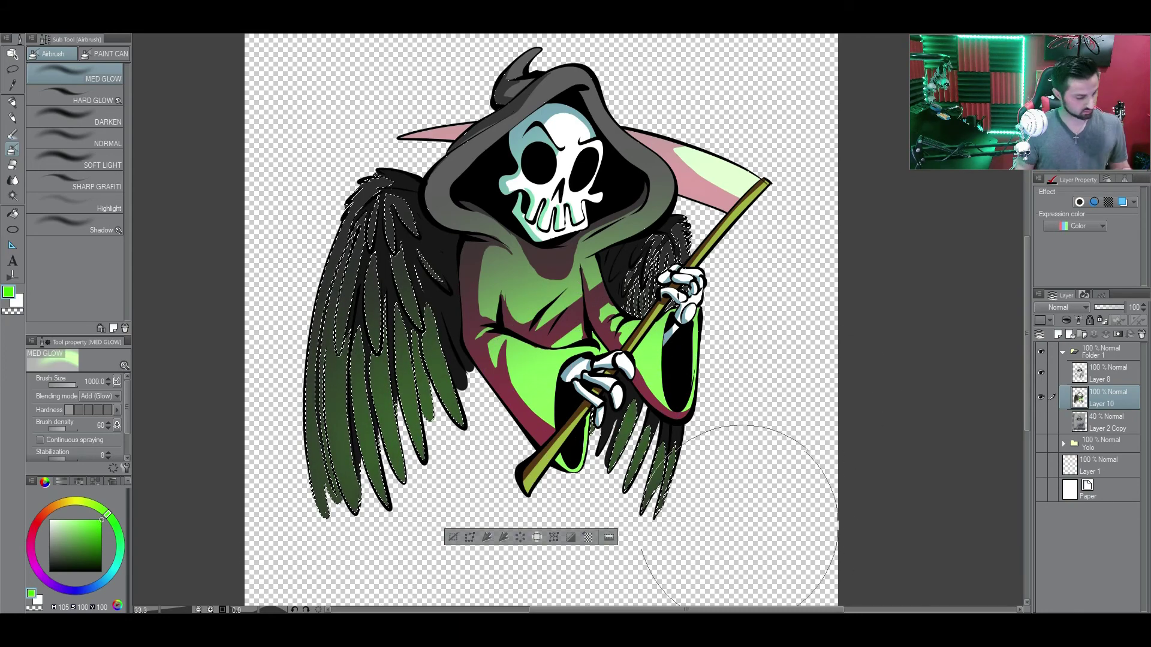
# Auto Select the darker wing areas, brush a red glow over them at size 1200, and clear the selection.
pyautogui.press('w')
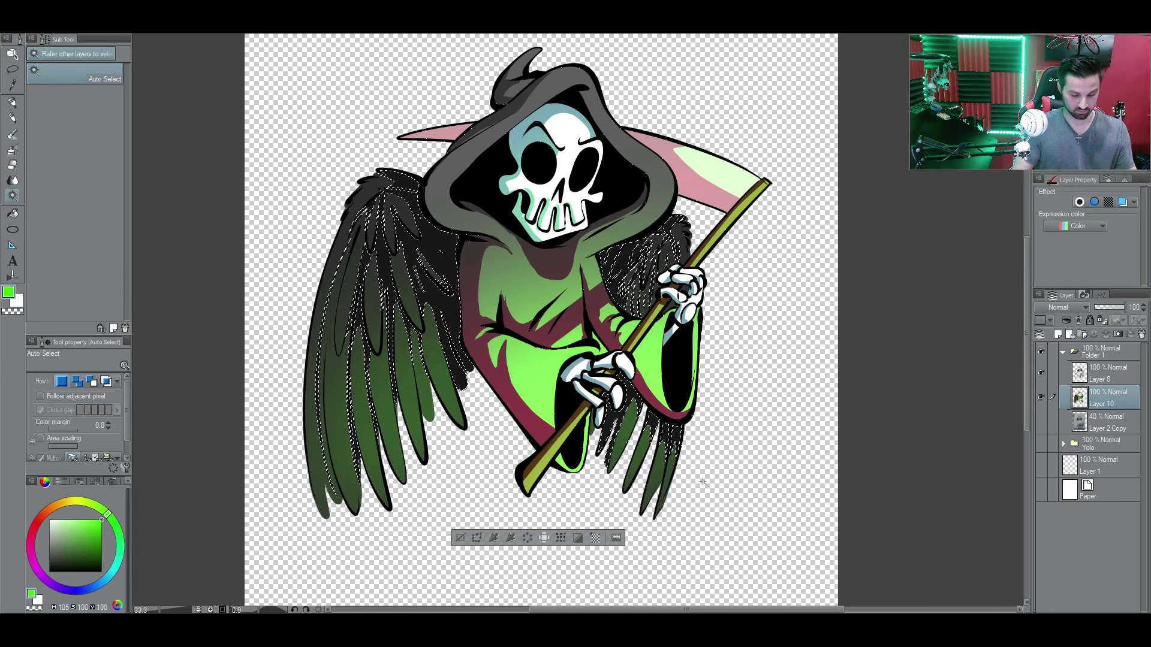
pyautogui.press('b')
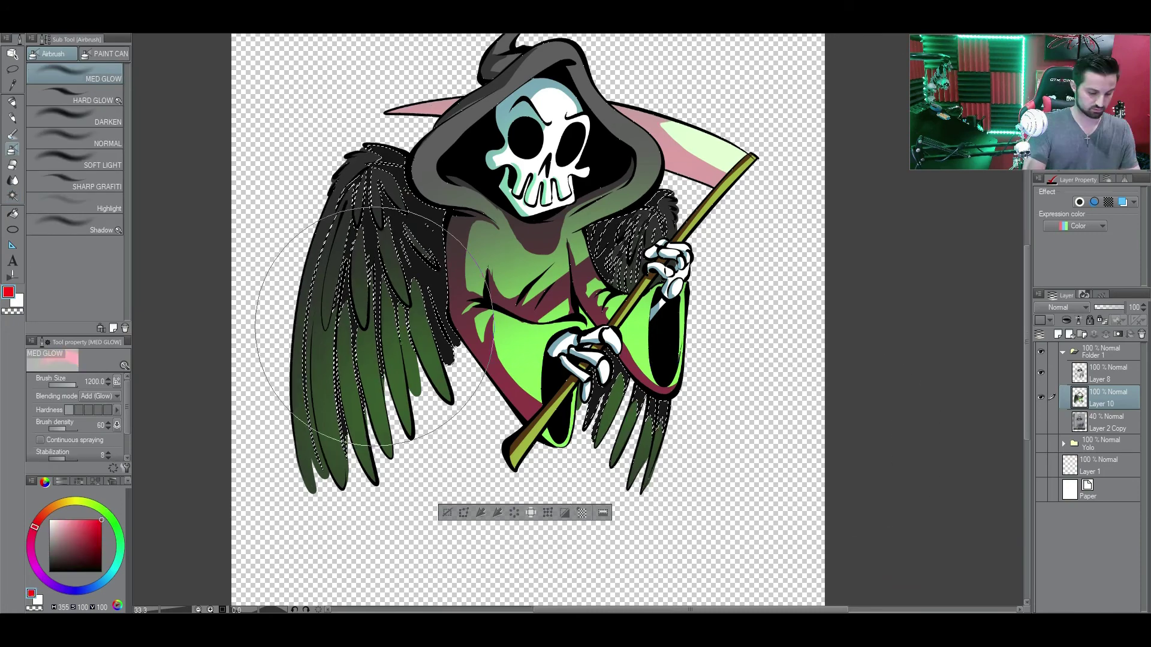
pyautogui.moveTo(375, 300); pyautogui.dragTo(443, 416)
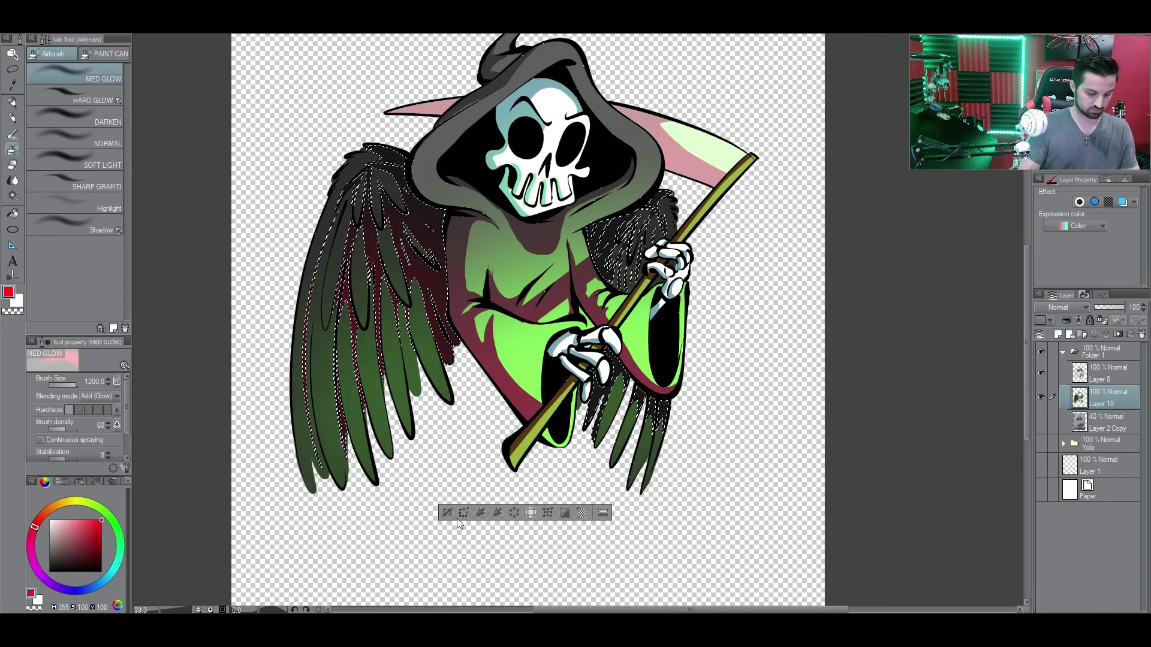
pyautogui.hotkey('ctrl', 'd')
# Fill a new layer beneath the reaper artwork with black using the Fill-in mono pen at size 300.
pyautogui.scroll(-2, 468, 558)
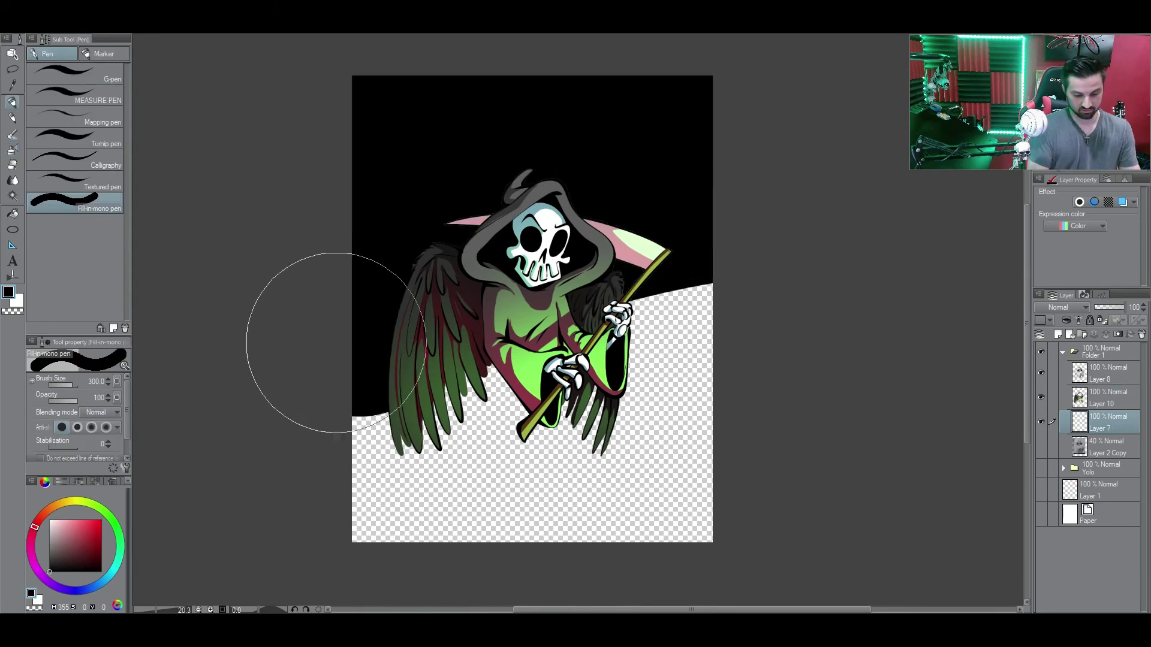
pyautogui.moveTo(329, 339)
pyautogui.mouseDown()
pyautogui.moveTo(421, 455)
pyautogui.moveTo(451, 558)
pyautogui.moveTo(600, 533)
pyautogui.mouseUp()
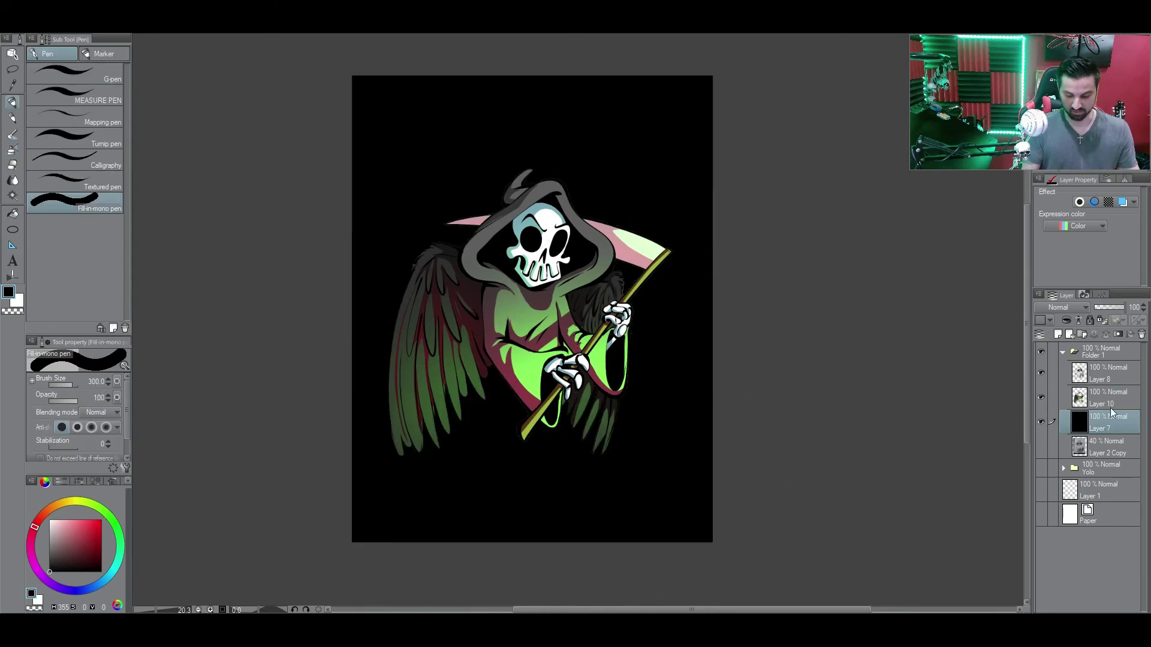
# Try a green glow with red around it on the black background behind the reaper, using MED GLOW at size 2000.
pyautogui.press('b')
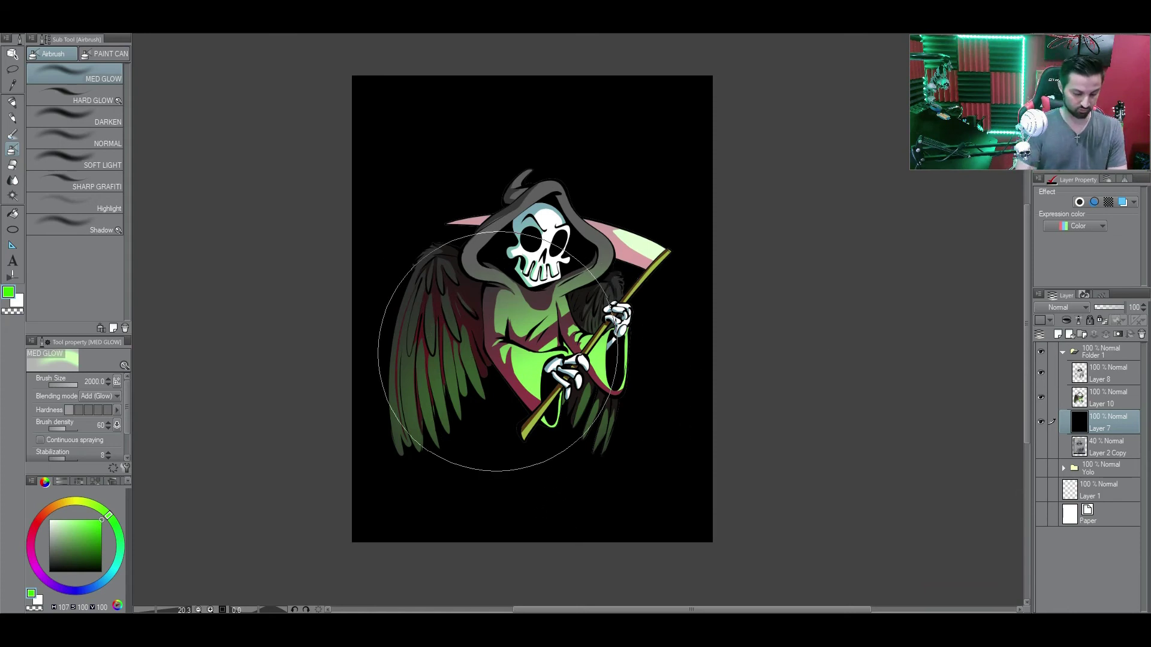
pyautogui.click(539, 277)
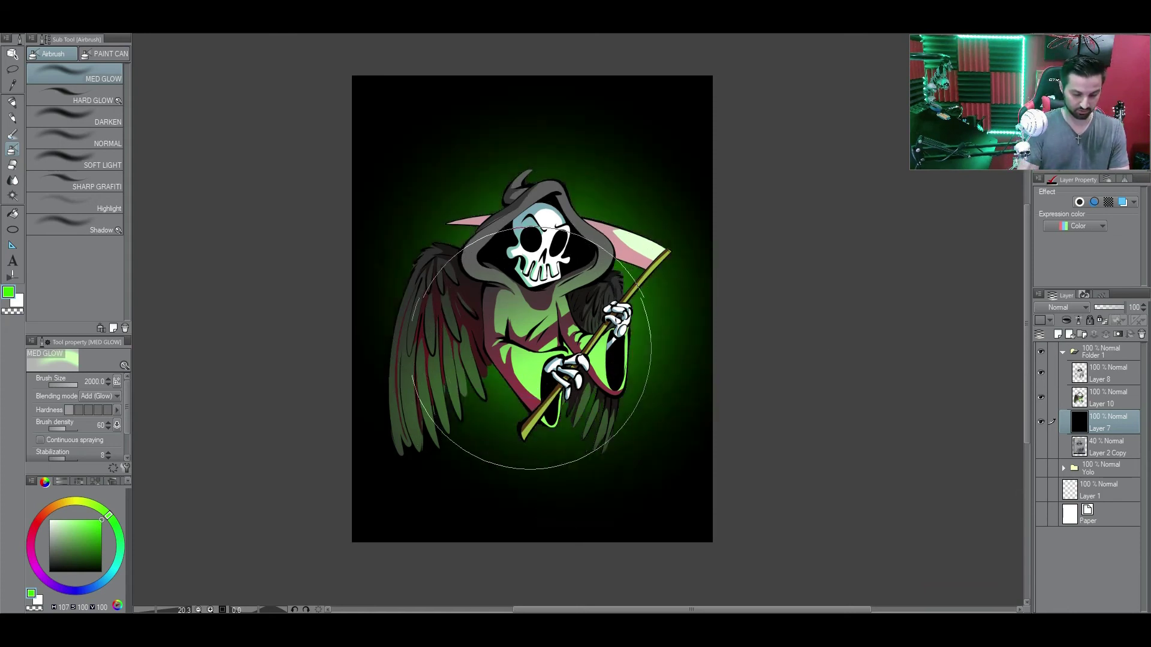
pyautogui.click(539, 300)
pyautogui.click(539, 300)
pyautogui.click(37, 528)
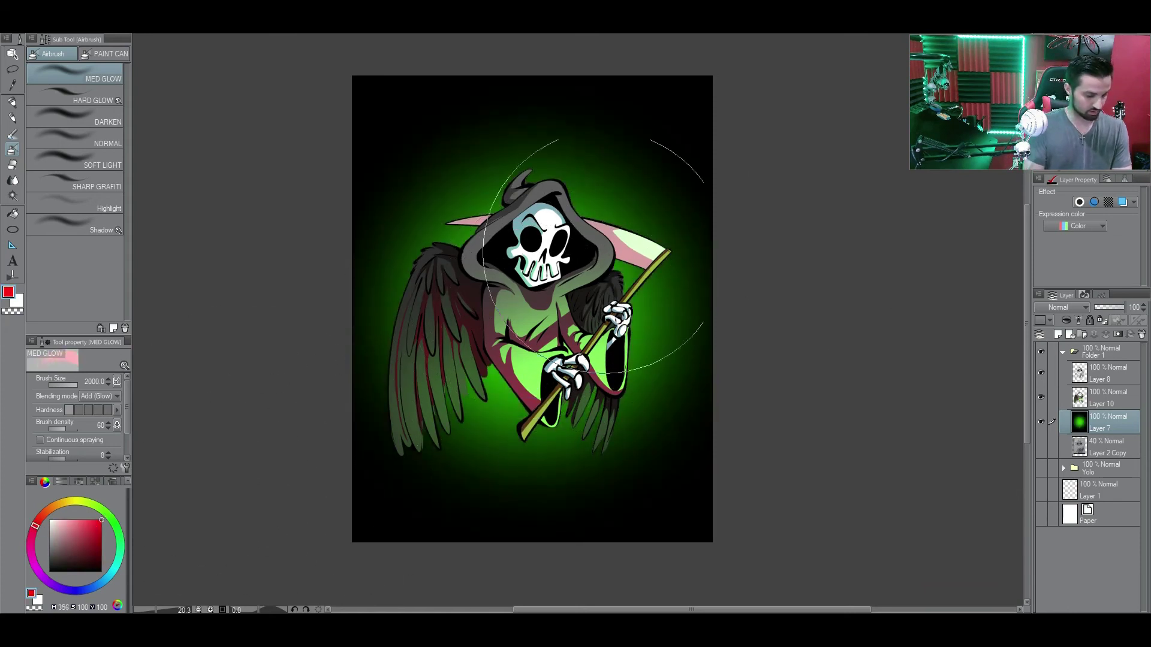
pyautogui.moveTo(663, 246)
pyautogui.mouseDown()
pyautogui.moveTo(527, 186)
pyautogui.moveTo(455, 204)
pyautogui.moveTo(402, 339)
pyautogui.moveTo(509, 422)
pyautogui.moveTo(586, 413)
pyautogui.moveTo(657, 298)
pyautogui.moveTo(614, 189)
pyautogui.moveTo(507, 235)
pyautogui.moveTo(413, 582)
pyautogui.mouseUp()
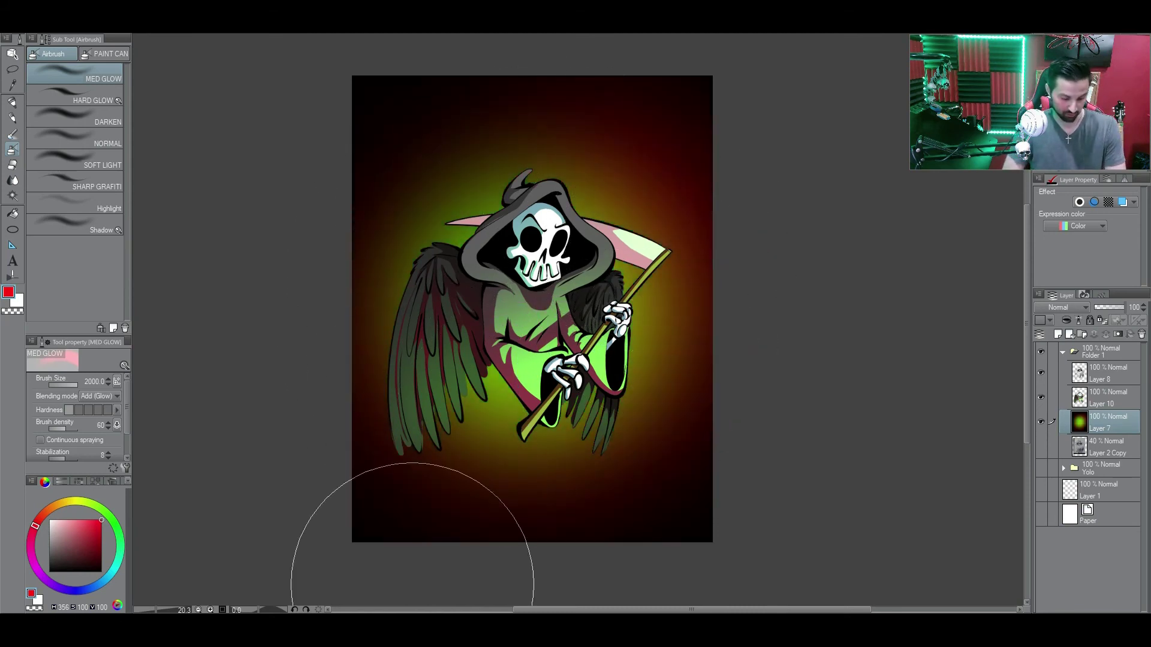
# Brush a purple glow on the black background behind the reaper at size 2000, and reduce the brush size to 1200.
pyautogui.click(55, 587)
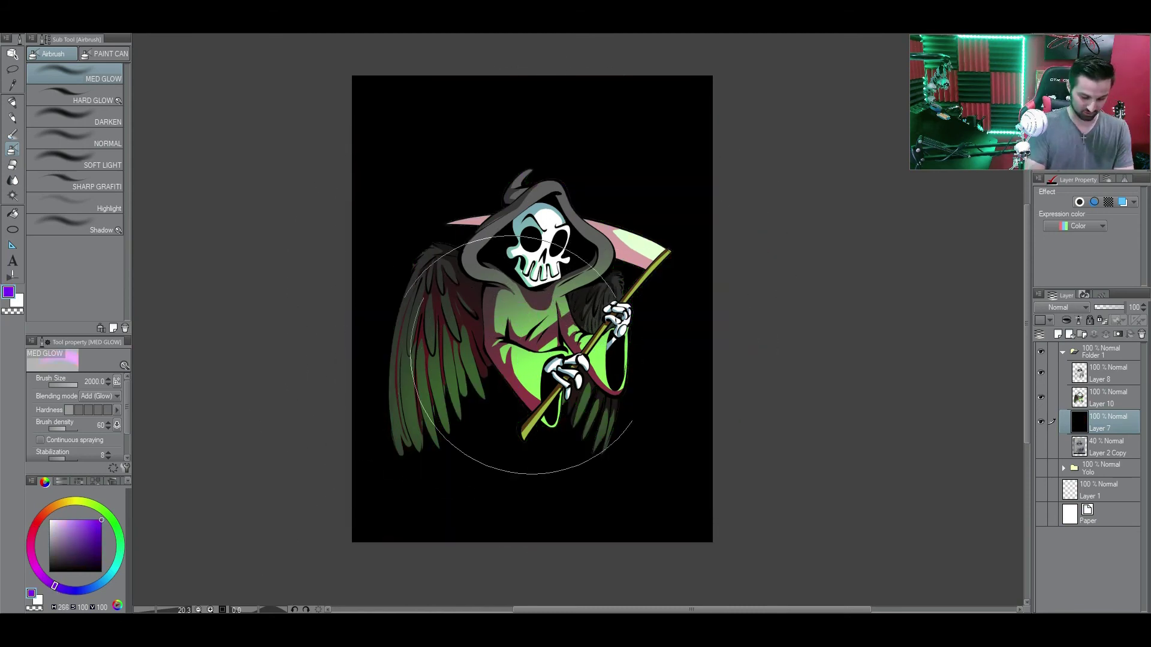
pyautogui.moveTo(599, 336)
pyautogui.mouseDown()
pyautogui.moveTo(581, 310)
pyautogui.moveTo(501, 338)
pyautogui.moveTo(541, 337)
pyautogui.moveTo(593, 288)
pyautogui.mouseUp()
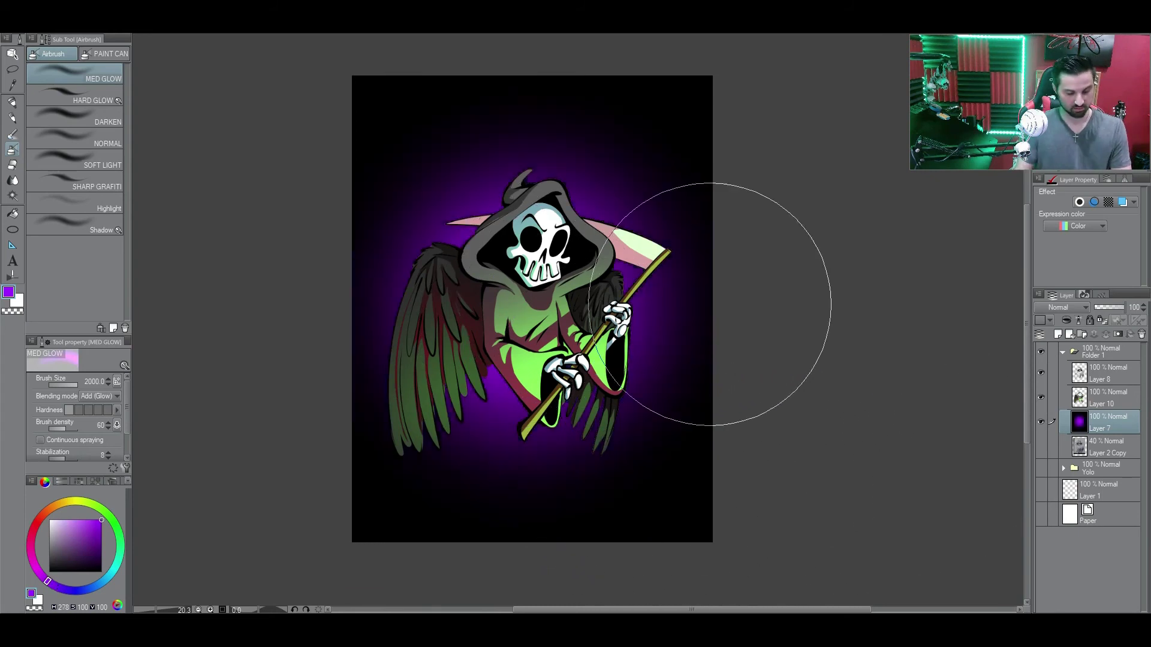
pyautogui.press('[')
pyautogui.press('[')
pyautogui.press('[')
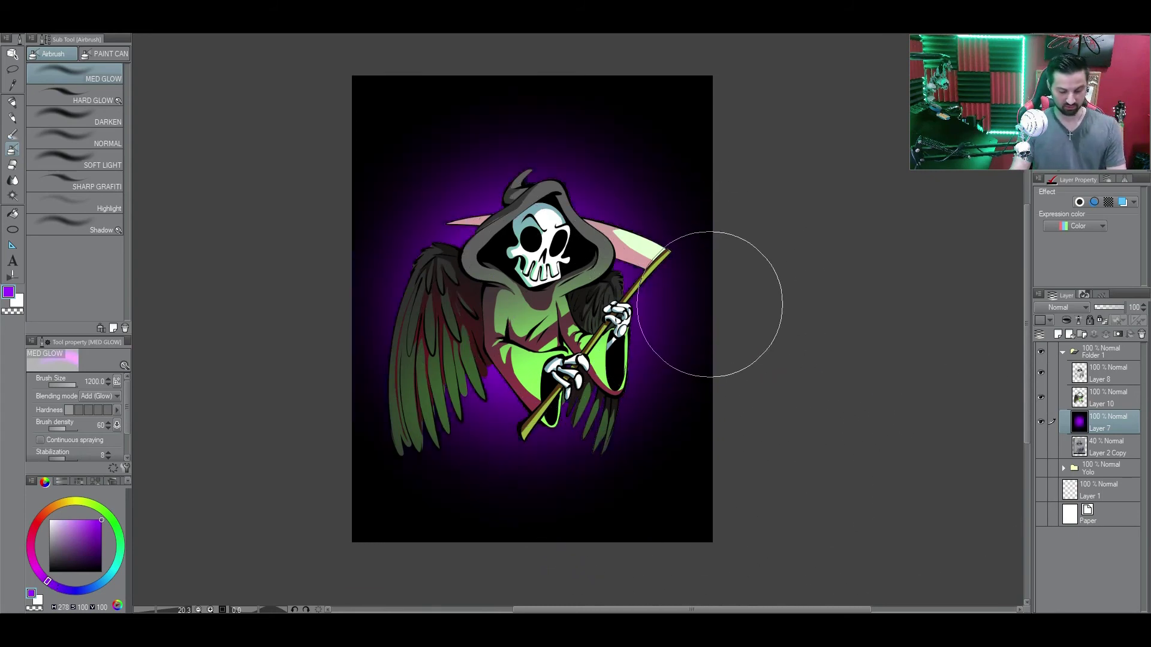
# Paint wavy purple smoke strokes across the black background around the reaper with MED GLOW at size 300.
pyautogui.press('[')
pyautogui.press('[')
pyautogui.press('[')
pyautogui.press('[')
pyautogui.press('[')
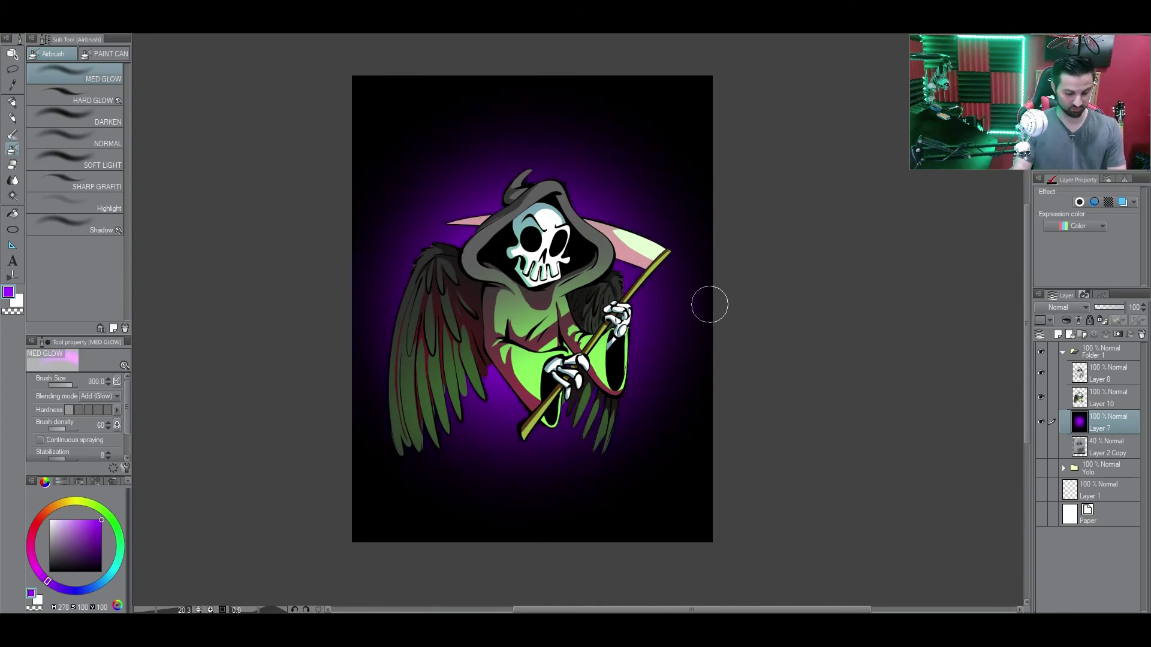
pyautogui.moveTo(706, 463)
pyautogui.mouseDown()
pyautogui.moveTo(641, 567)
pyautogui.moveTo(693, 478)
pyautogui.moveTo(666, 462)
pyautogui.moveTo(697, 406)
pyautogui.moveTo(348, 359)
pyautogui.moveTo(487, 416)
pyautogui.moveTo(542, 534)
pyautogui.moveTo(723, 307)
pyautogui.moveTo(522, 172)
pyautogui.moveTo(416, 350)
pyautogui.mouseUp()
pyautogui.moveTo(559, 168); pyautogui.dragTo(529, 80)
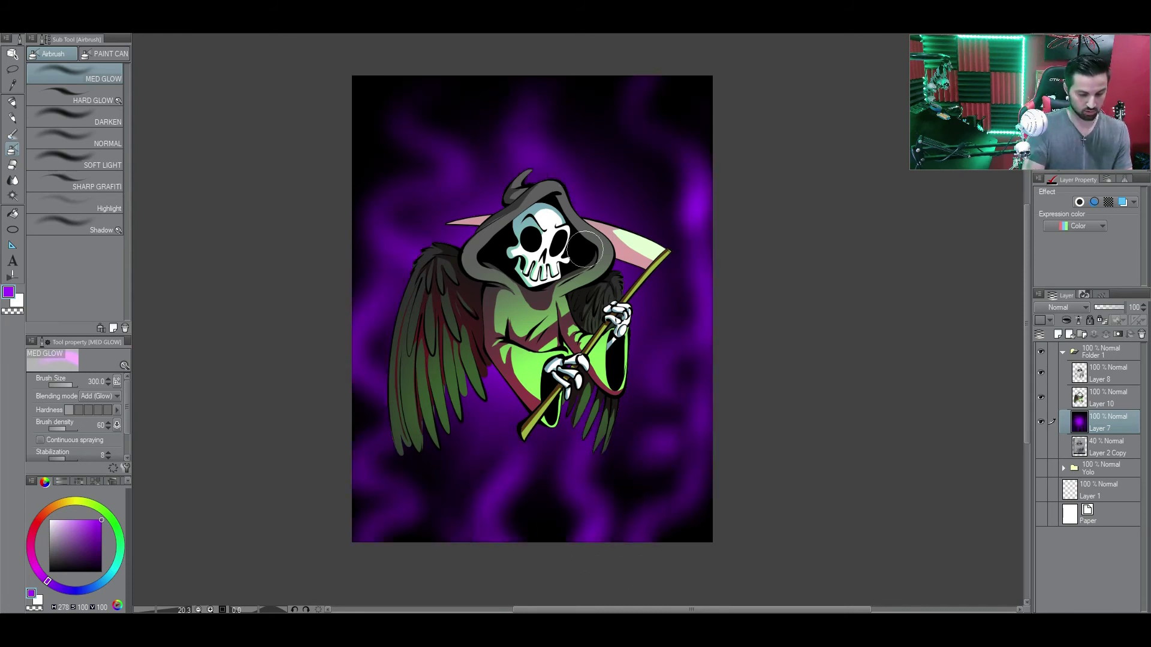
pyautogui.moveTo(649, 422)
pyautogui.mouseDown()
pyautogui.moveTo(712, 558)
pyautogui.moveTo(663, 442)
pyautogui.mouseUp()
pyautogui.moveTo(581, 534); pyautogui.dragTo(471, 527)
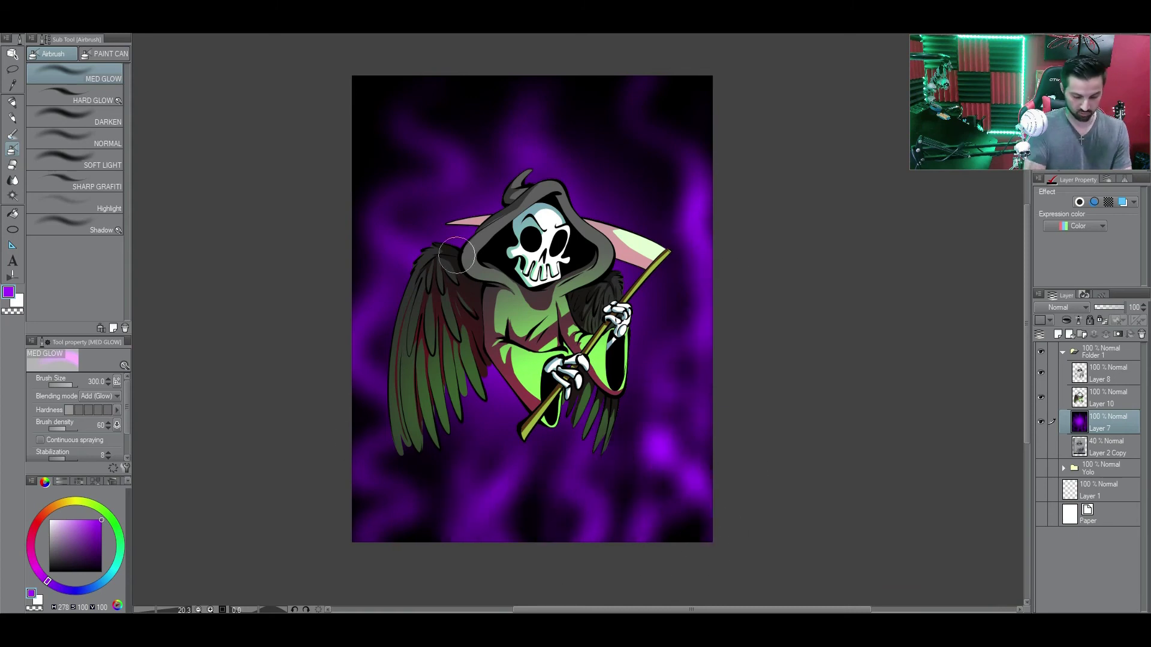
# Paint thin wavy light-purple glow lines over the background smoke at brush size 70.
pyautogui.click(72, 520)
pyautogui.press('[')
pyautogui.press('[')
pyautogui.press('[')
pyautogui.press('[')
pyautogui.press('[')
pyautogui.press('[')
pyautogui.press('[')
pyautogui.press('[')
pyautogui.moveTo(649, 75); pyautogui.dragTo(703, 260)
pyautogui.moveTo(689, 345); pyautogui.dragTo(635, 542)
pyautogui.moveTo(449, 542); pyautogui.dragTo(514, 482)
pyautogui.moveTo(495, 409); pyautogui.dragTo(538, 535)
pyautogui.moveTo(581, 427); pyautogui.dragTo(585, 504)
pyautogui.moveTo(391, 144); pyautogui.dragTo(425, 251)
pyautogui.moveTo(353, 443); pyautogui.dragTo(387, 484)
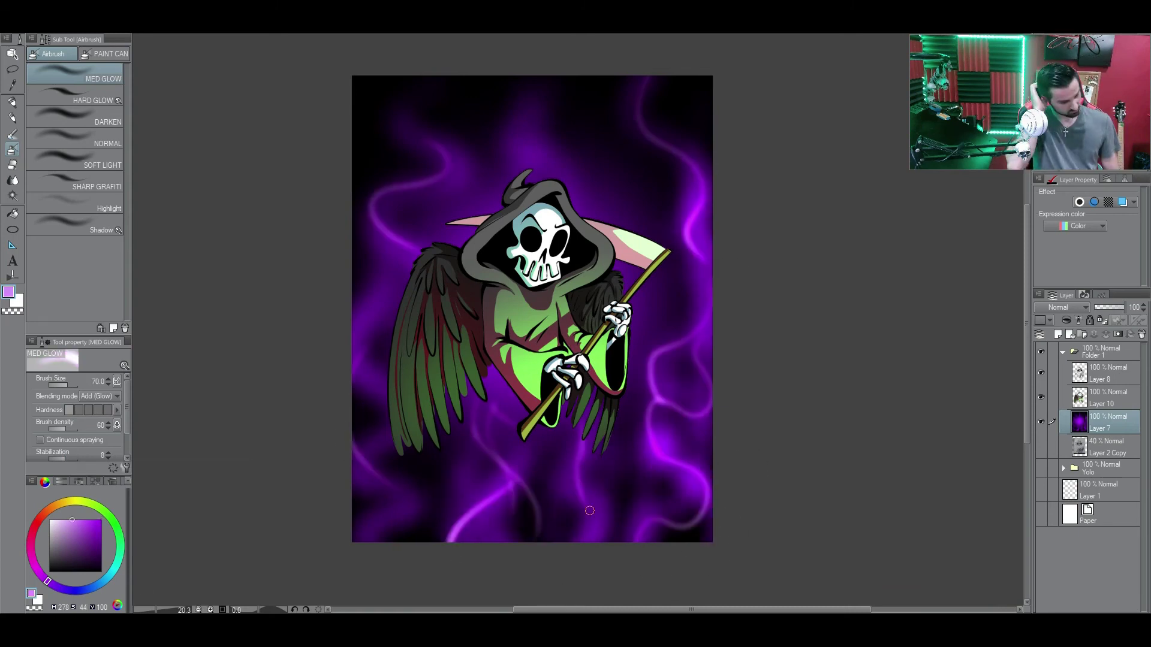
# Brush a saturated red glow along the bottom of the background at size 1700, and hide the background Layer 7.
pyautogui.click(36, 524)
pyautogui.click(101, 520)
pyautogui.press(']')
pyautogui.press(']')
pyautogui.press(']')
pyautogui.press(']')
pyautogui.press(']')
pyautogui.press(']')
pyautogui.press(']')
pyautogui.press(']')
pyautogui.press(']')
pyautogui.press(']')
pyautogui.press(']')
pyautogui.press(']')
pyautogui.press(']')
pyautogui.press(']')
pyautogui.press(']')
pyautogui.press(']')
pyautogui.press(']')
pyautogui.moveTo(753, 527)
pyautogui.mouseDown()
pyautogui.moveTo(637, 577)
pyautogui.moveTo(505, 582)
pyautogui.moveTo(316, 505)
pyautogui.moveTo(224, 514)
pyautogui.mouseUp()
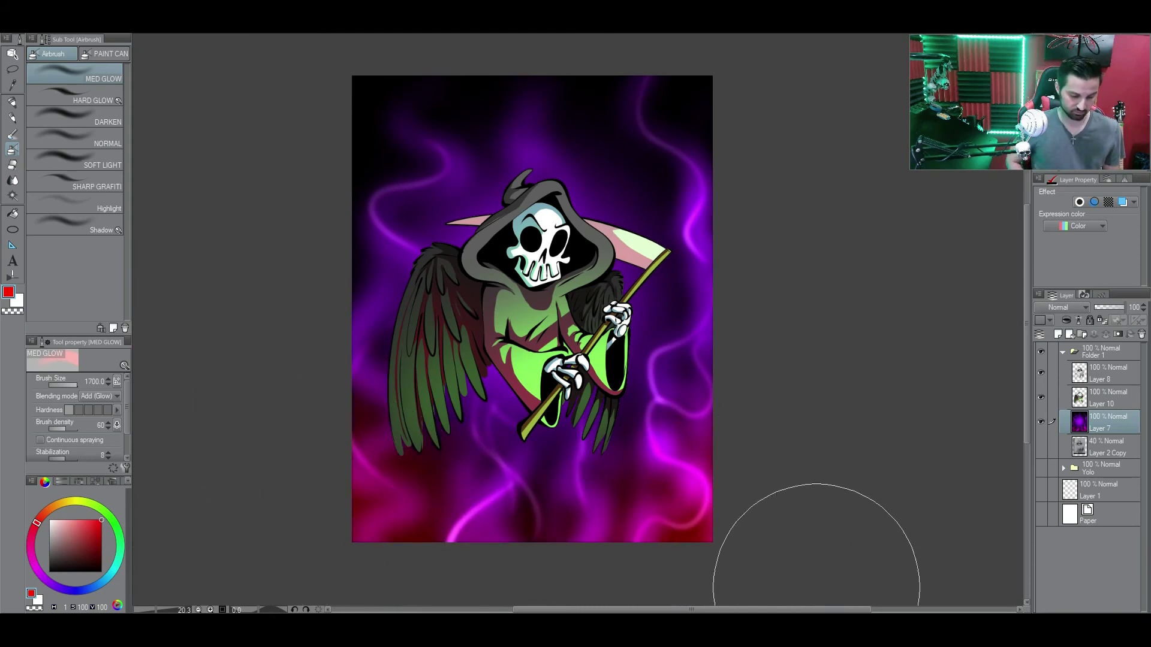
pyautogui.moveTo(65, 626)
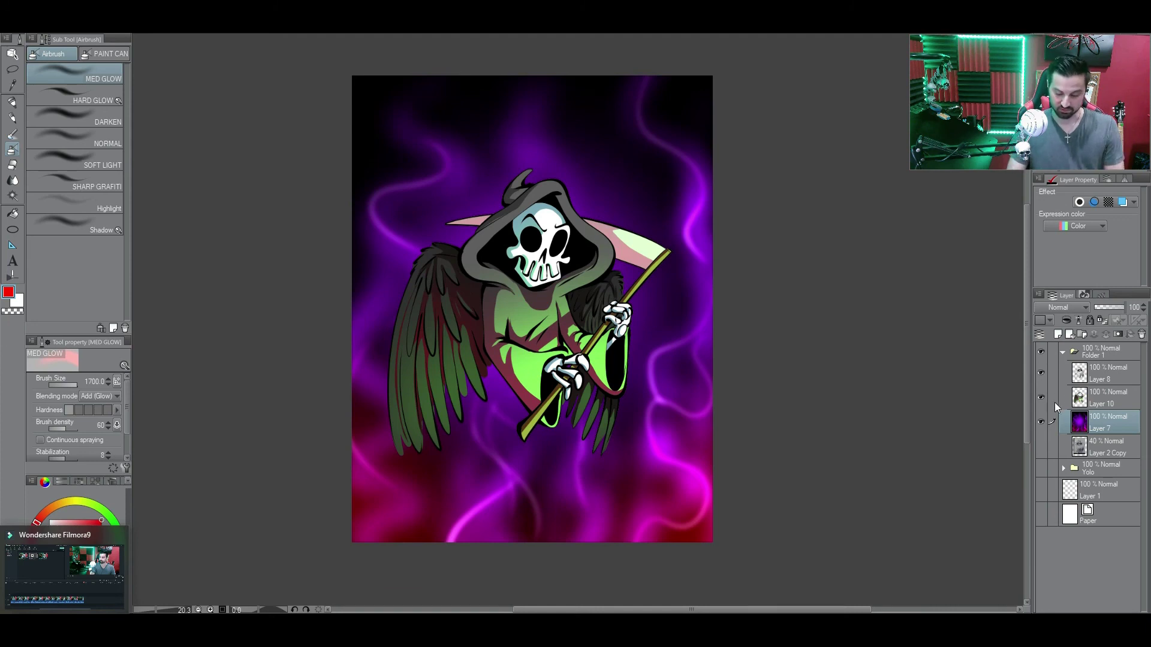
pyautogui.click(1042, 421)
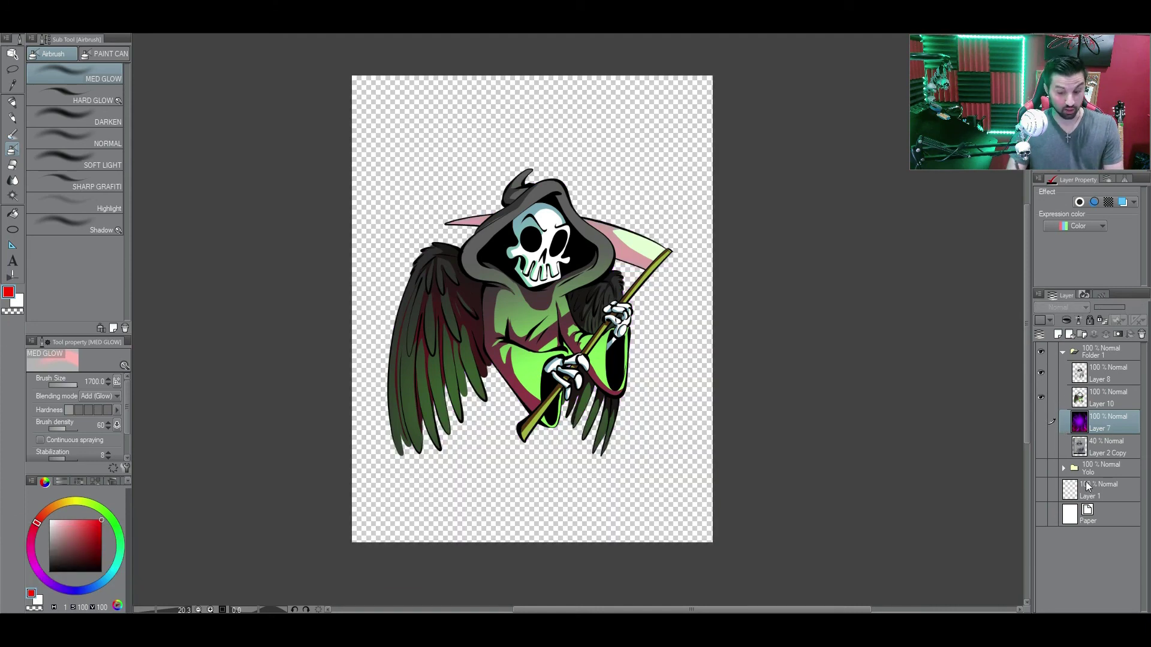